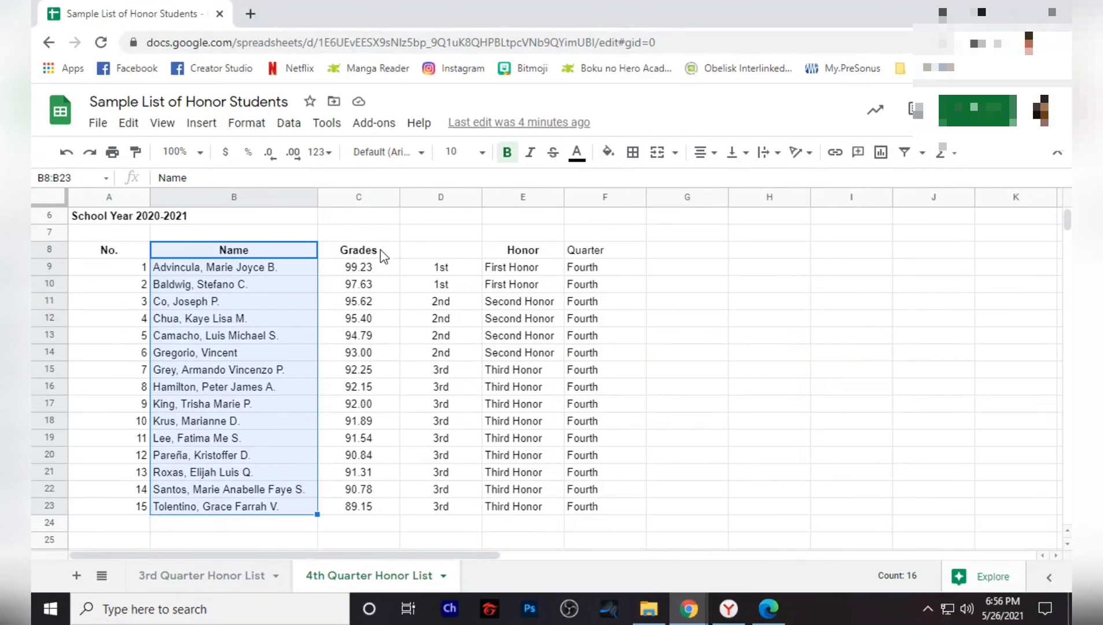
Step: Move the Honor heading from E8 into D8, above the 1st/2nd/3rd rank column
{"action": "left_click", "coordinate": [530, 256]}
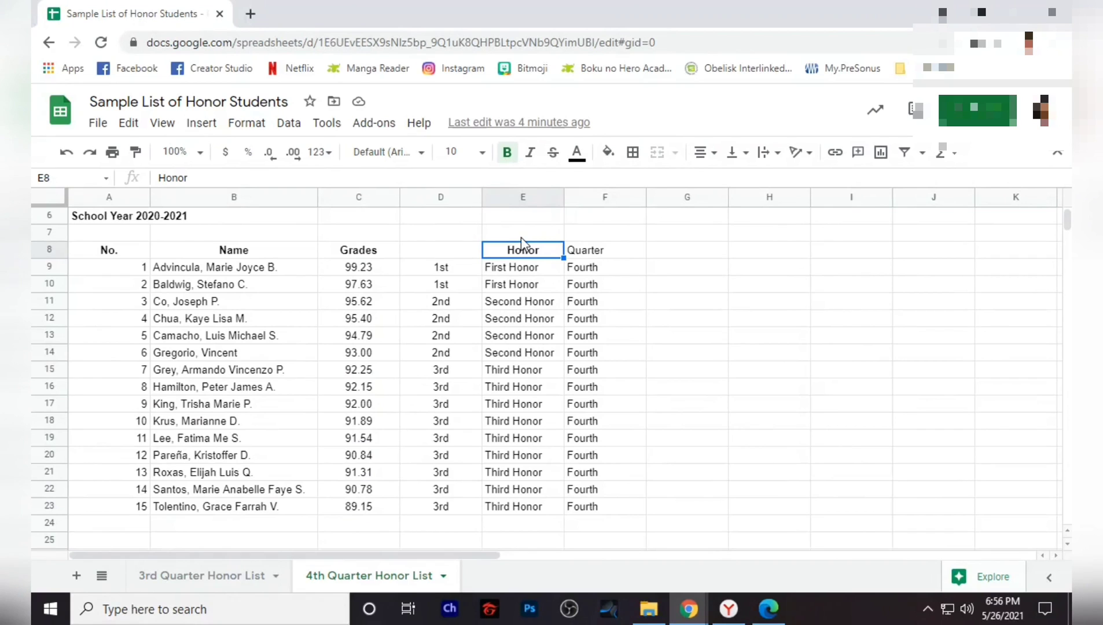
{"action": "type", "text": "xz"}
{"action": "left_click", "coordinate": [746, 287]}
{"action": "type", "text": "zz"}
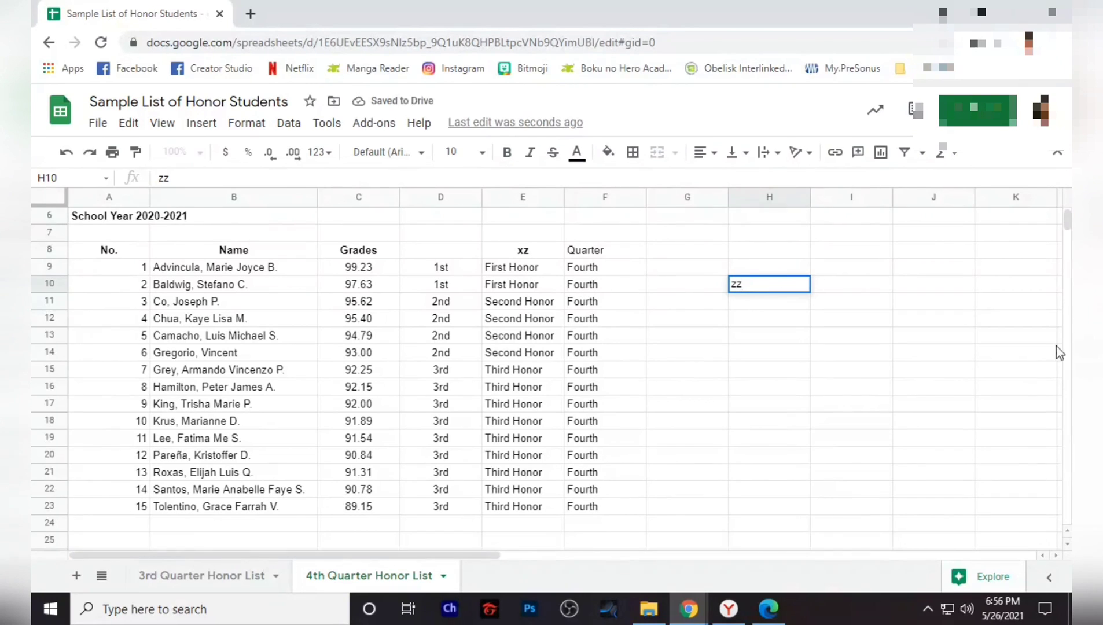
{"action": "left_click", "coordinate": [1025, 370]}
{"action": "key", "text": "ctrl+z"}
{"action": "key", "text": "ctrl+z"}
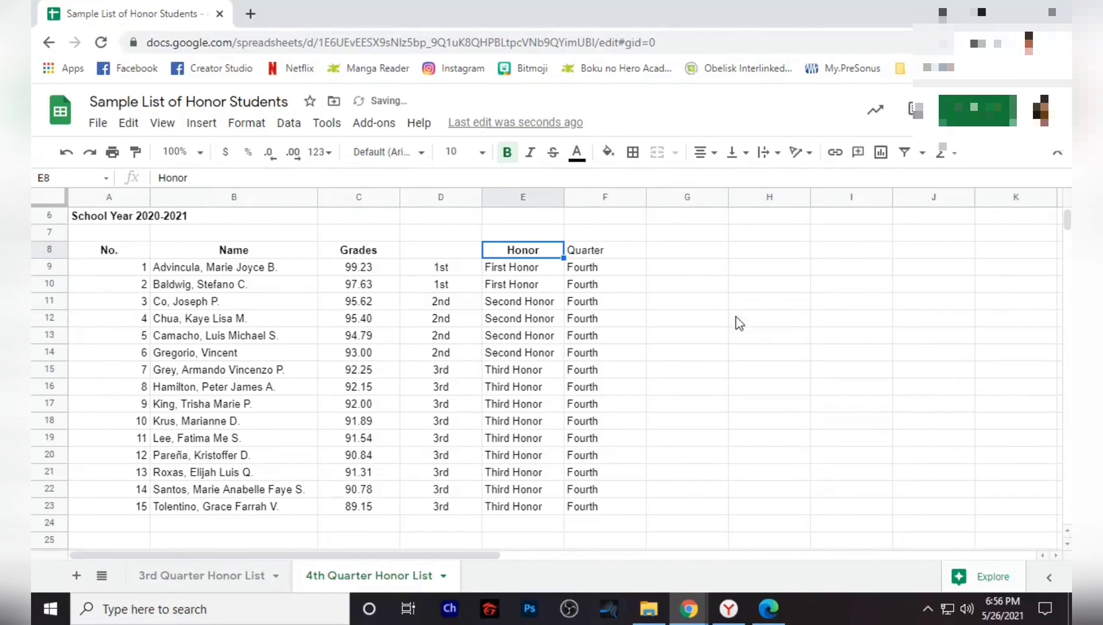
{"action": "left_click", "coordinate": [443, 244]}
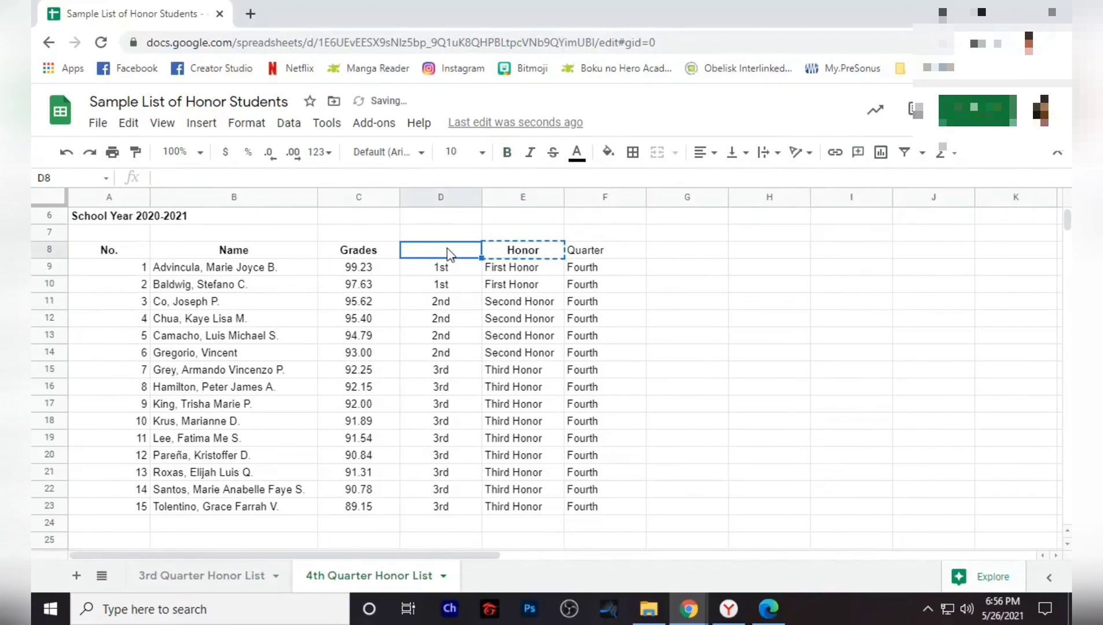
{"action": "type", "text": "Honor"}
{"action": "left_click", "coordinate": [573, 267]}
Step: Cut the old Honor and Quarter block and apply white text colour to it
{"action": "left_click_drag", "start_coordinate": [544, 217], "coordinate": [661, 515]}
{"action": "right_click", "coordinate": [666, 501]}
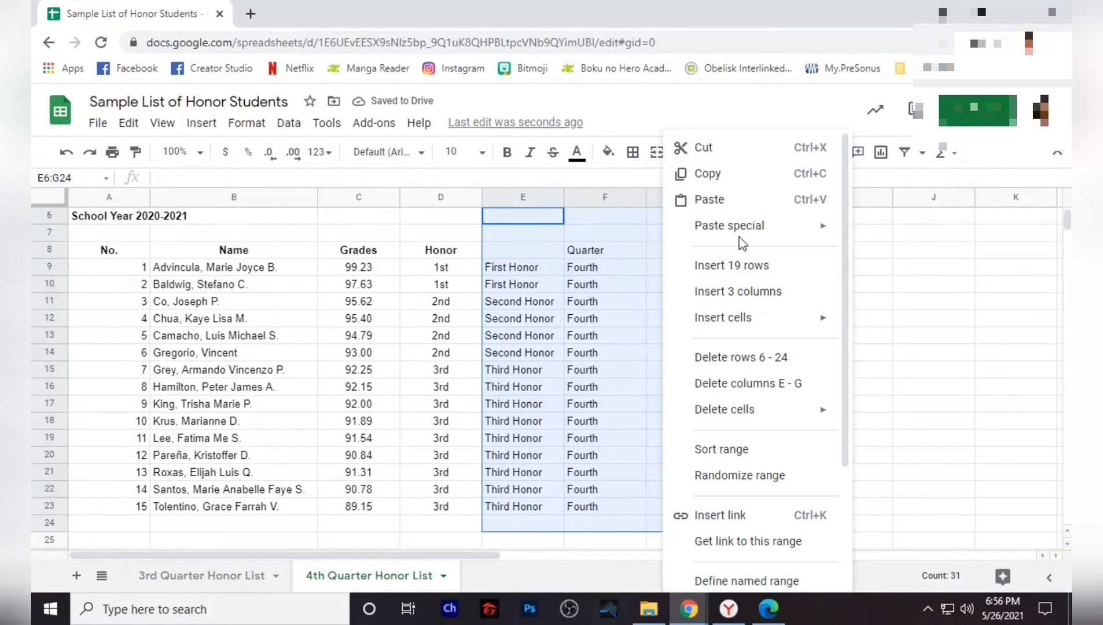
{"action": "left_click", "coordinate": [713, 149]}
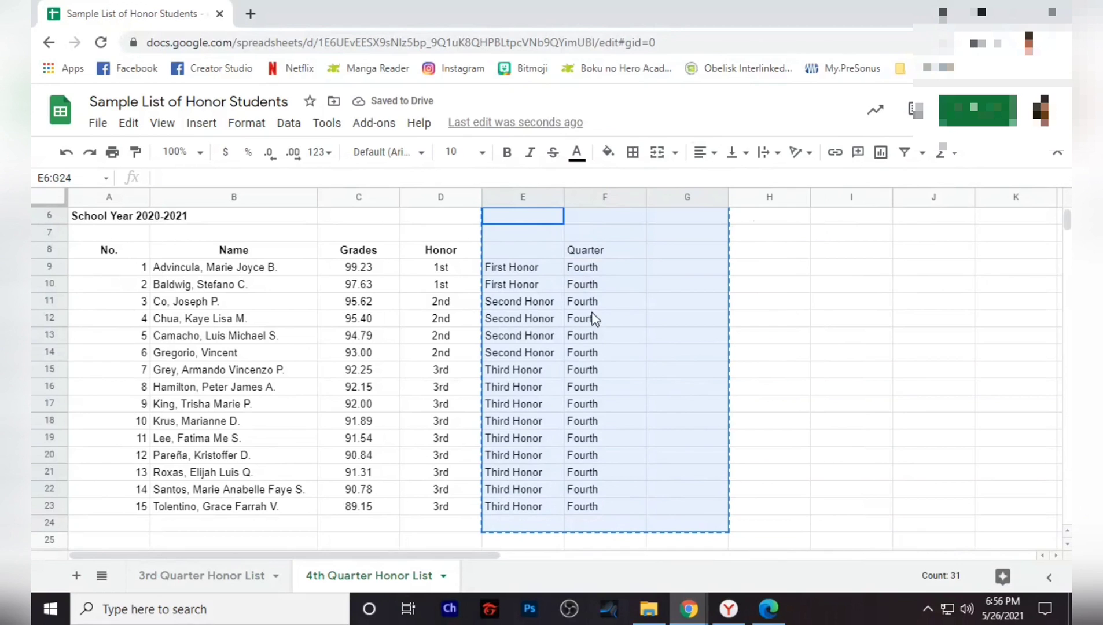
{"action": "right_click", "coordinate": [608, 277]}
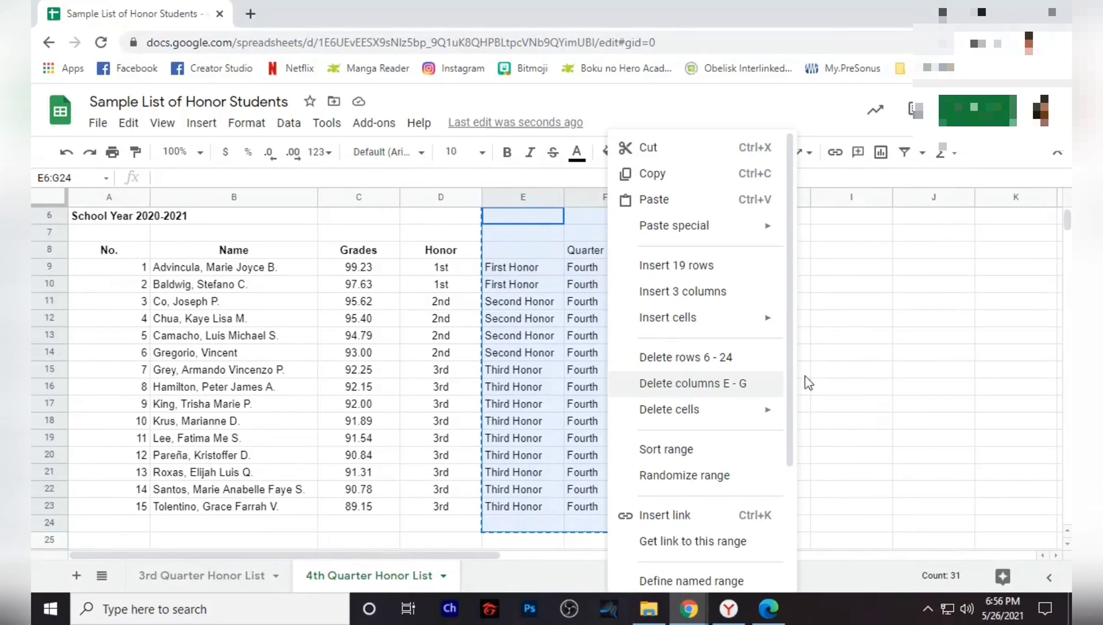
{"action": "left_click", "coordinate": [855, 370]}
{"action": "left_click", "coordinate": [576, 152]}
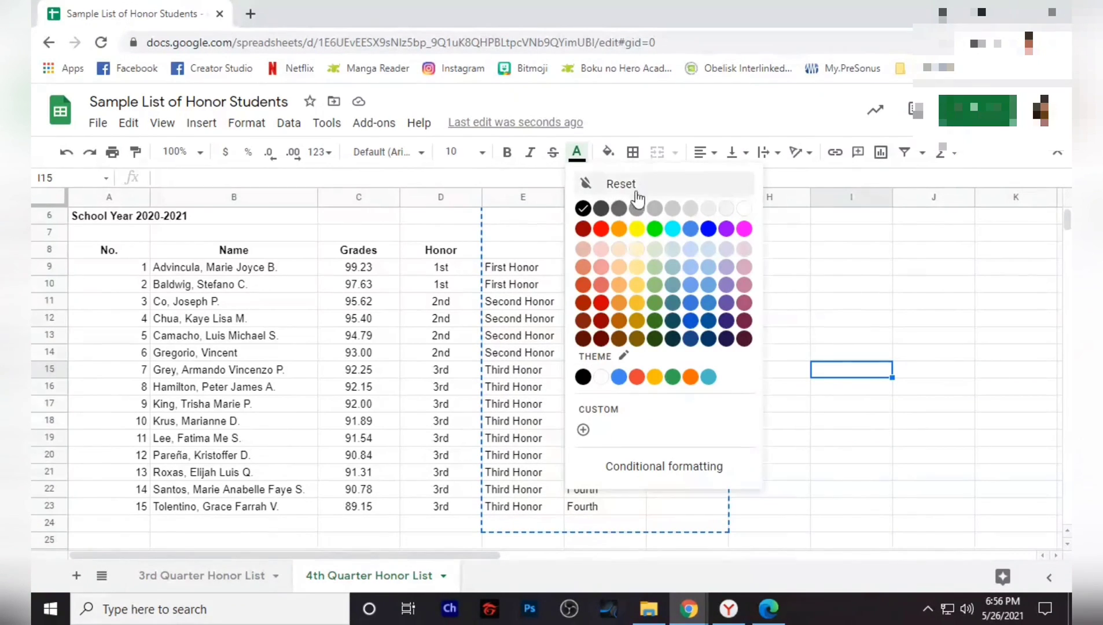
{"action": "left_click", "coordinate": [597, 383]}
{"action": "left_click", "coordinate": [890, 291]}
Step: Set the text in E7:F23 to white so the Honor and Quarter columns look blank
{"action": "left_click_drag", "start_coordinate": [515, 235], "coordinate": [641, 512]}
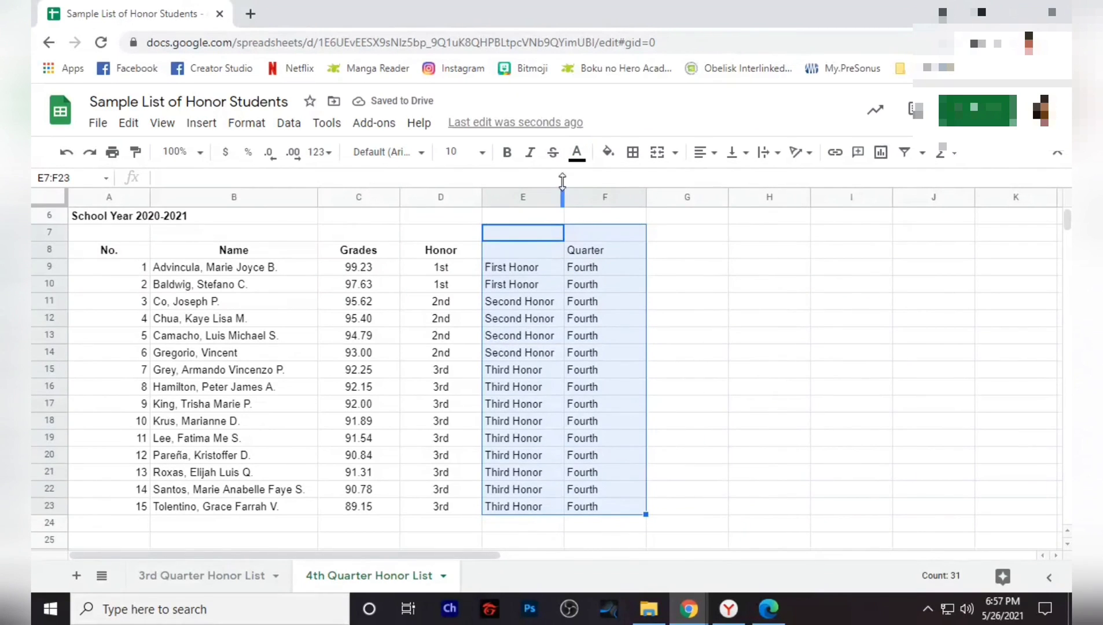
{"action": "left_click", "coordinate": [578, 152]}
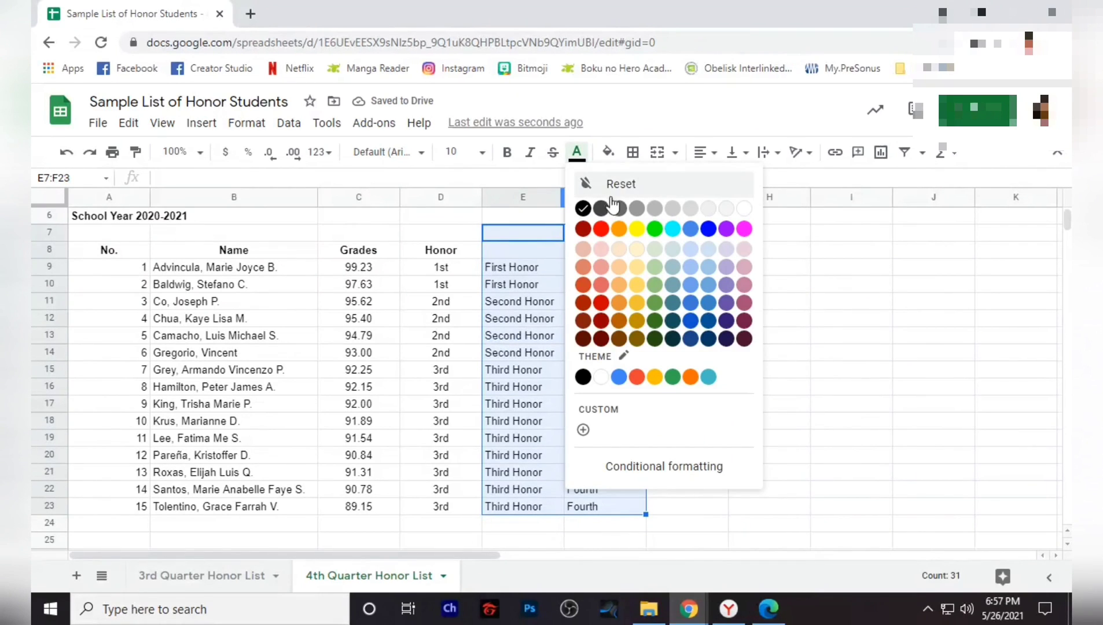
{"action": "left_click", "coordinate": [601, 376]}
{"action": "left_click", "coordinate": [793, 420]}
{"action": "scroll", "coordinate": [154, 236], "scroll_direction": "up", "scroll_amount": 3}
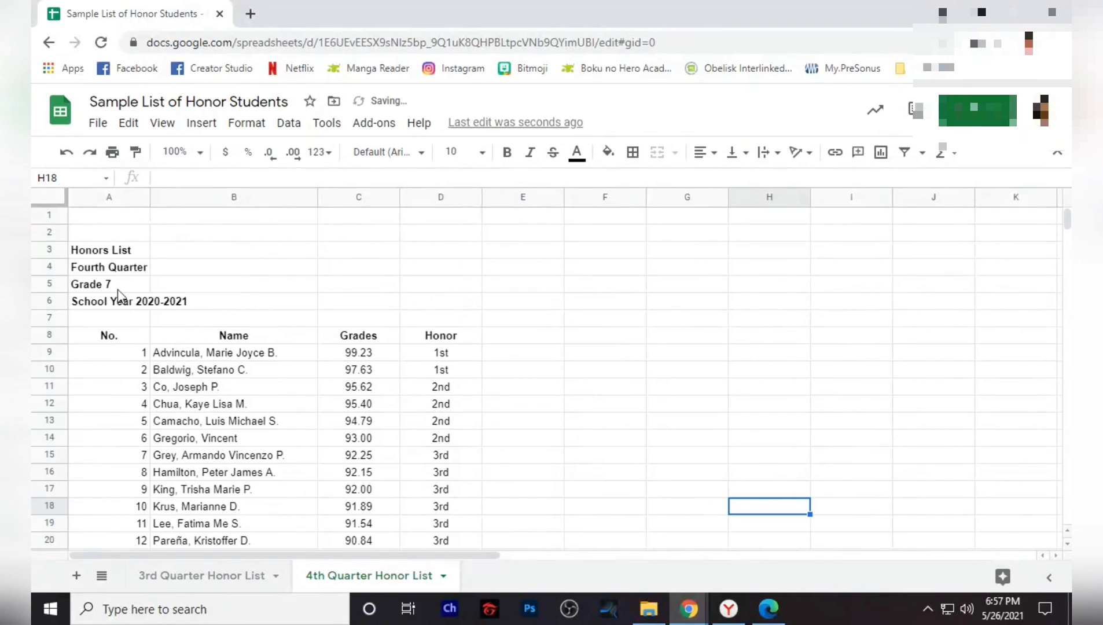
{"action": "left_click_drag", "start_coordinate": [121, 223], "coordinate": [561, 423]}
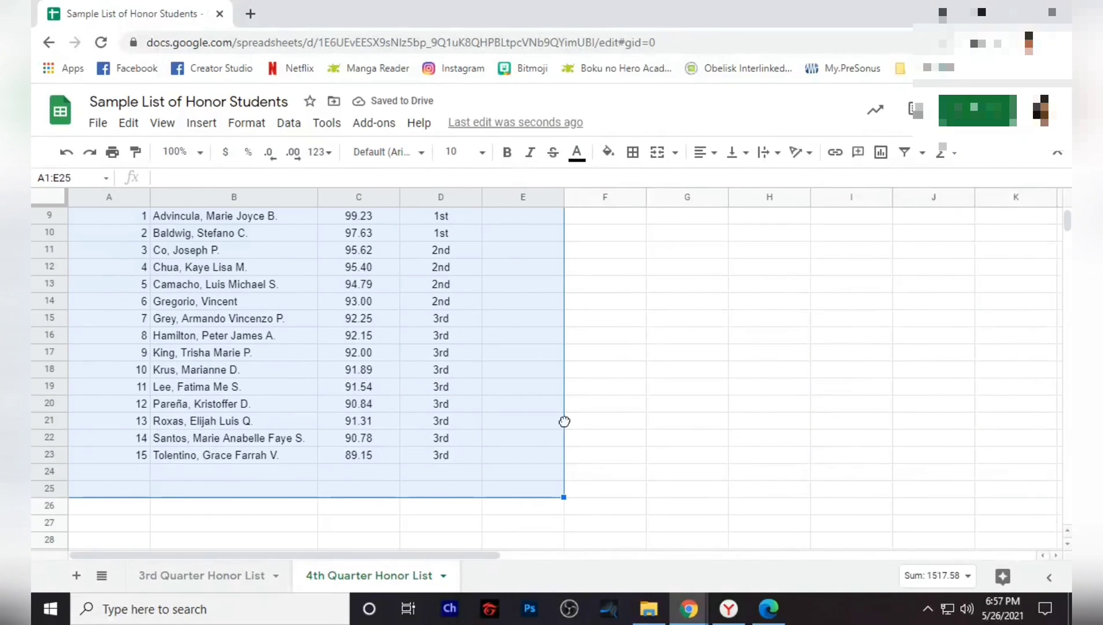
{"action": "left_click", "coordinate": [623, 446]}
{"action": "scroll", "coordinate": [407, 473], "scroll_direction": "up", "scroll_amount": 2}
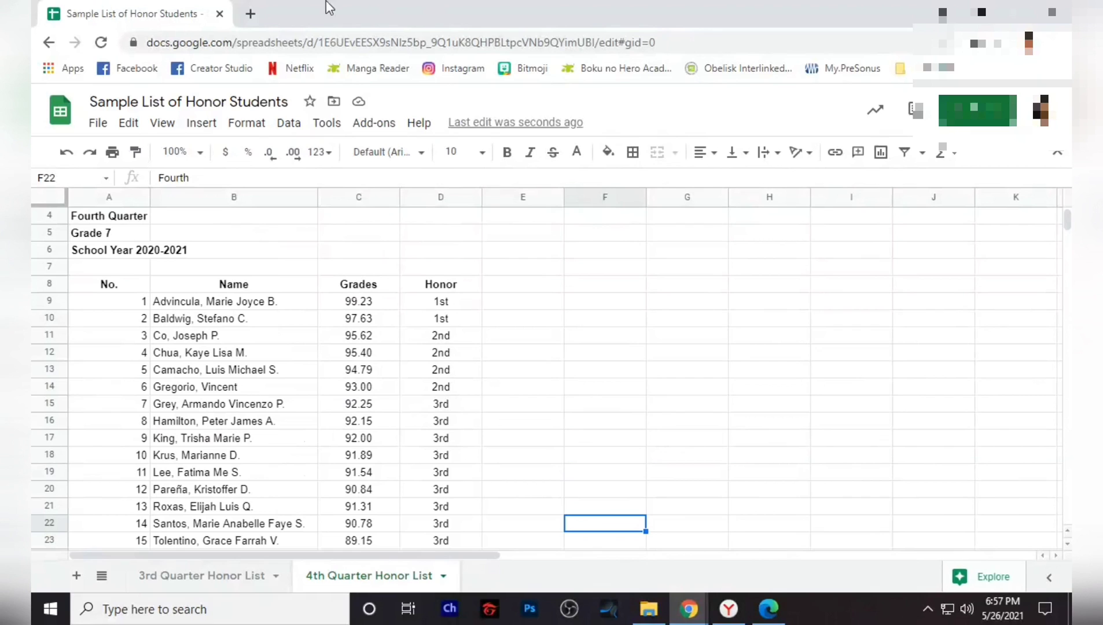
{"action": "scroll", "coordinate": [539, 444], "scroll_direction": "down", "scroll_amount": 2}
{"action": "scroll", "coordinate": [538, 444], "scroll_direction": "up", "scroll_amount": 1}
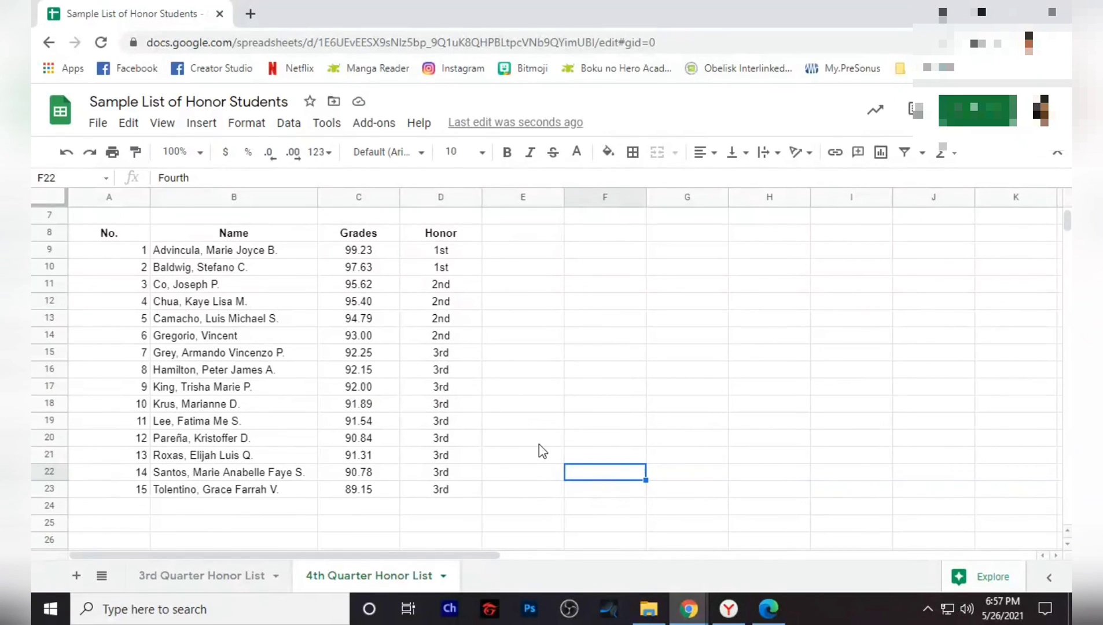
{"action": "left_click", "coordinate": [281, 337]}
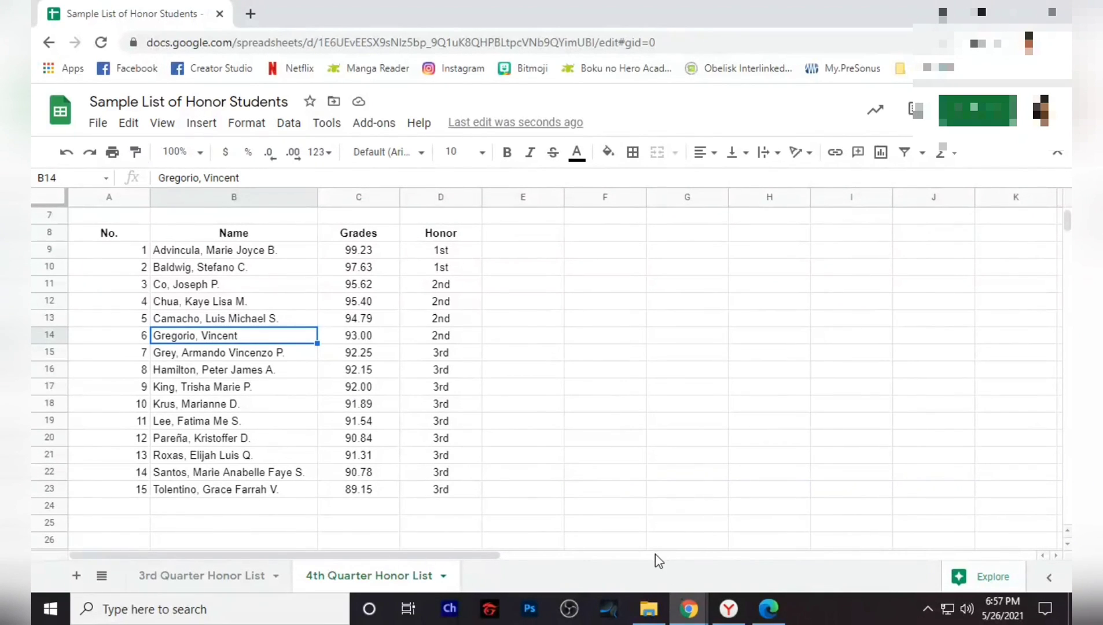
{"action": "left_click", "coordinate": [629, 374]}
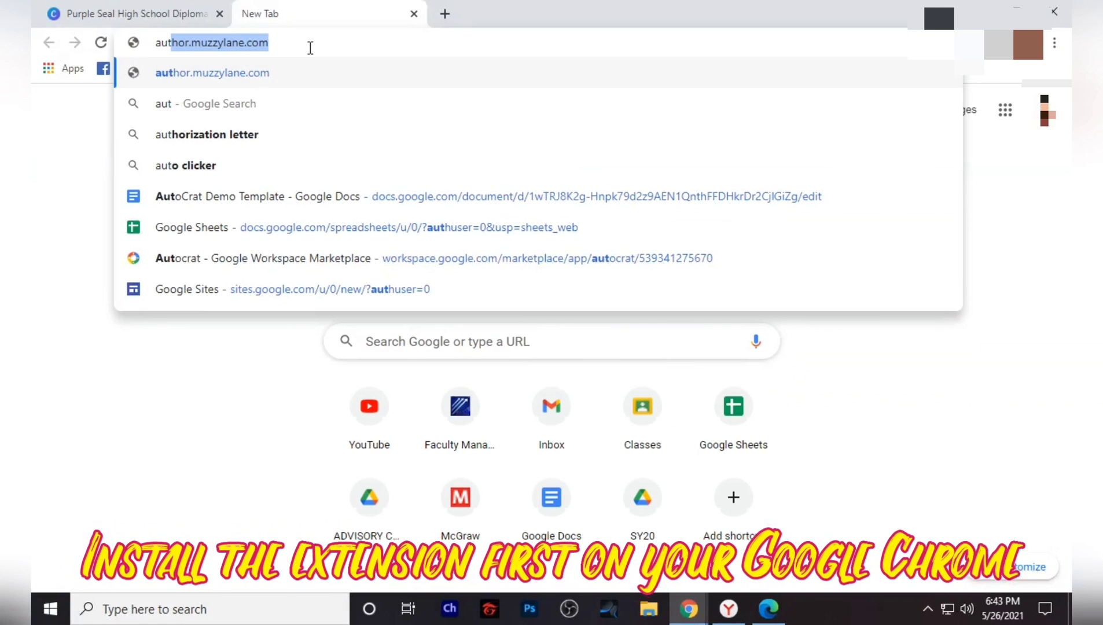
Step: Search Google for 'autocrat', fixing the misspelled query
{"action": "type", "text": "crat"}
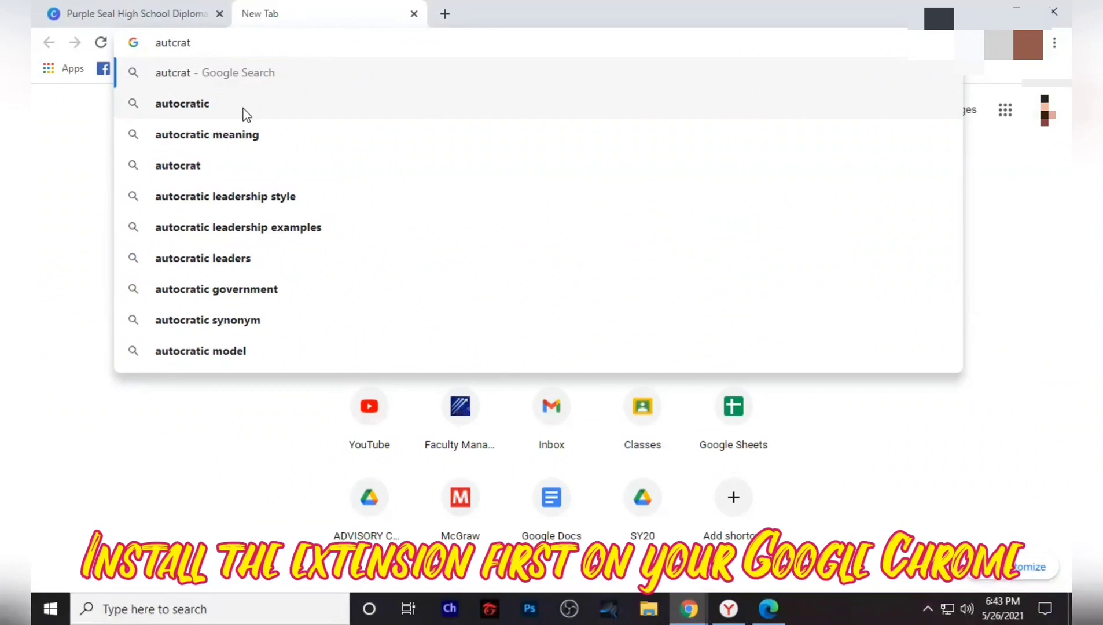
{"action": "left_click", "coordinate": [215, 74]}
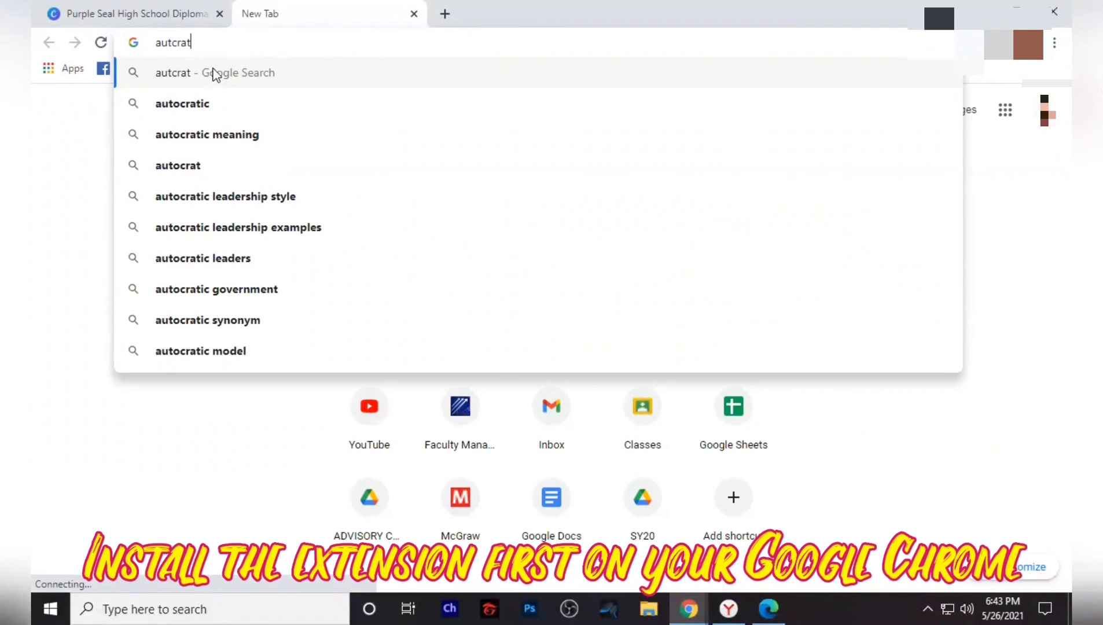
{"action": "left_click", "coordinate": [178, 43]}
{"action": "type", "text": "o"}
{"action": "key", "text": "Return"}
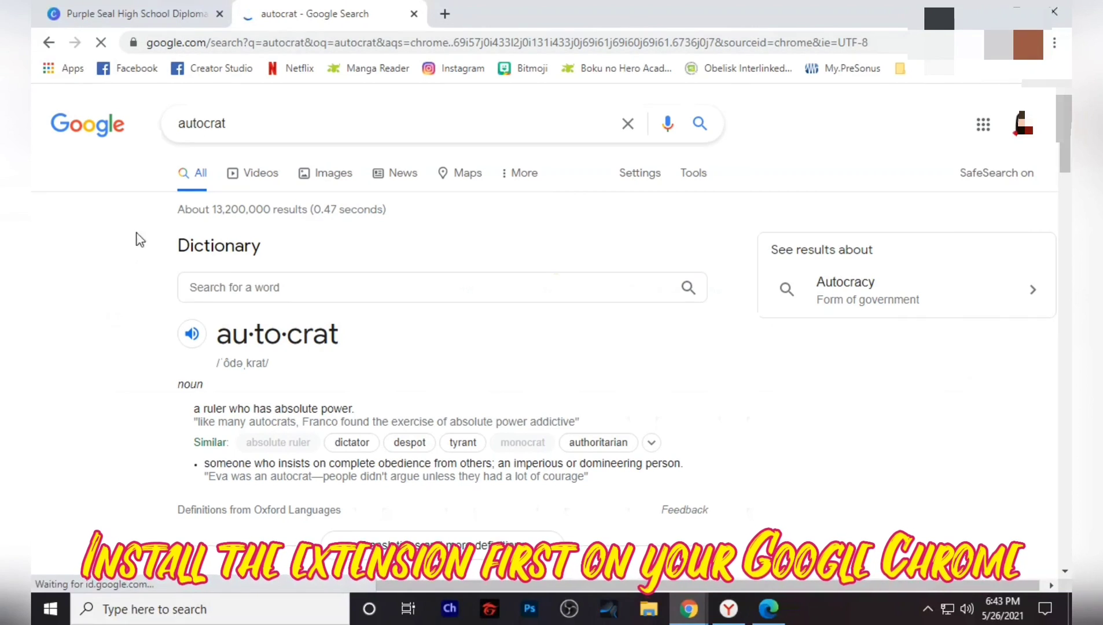
Step: Refine the search to 'autocrat extension' and open the Autocrat Google Workspace Marketplace result
{"action": "left_click", "coordinate": [384, 127]}
{"action": "type", "text": "extension"}
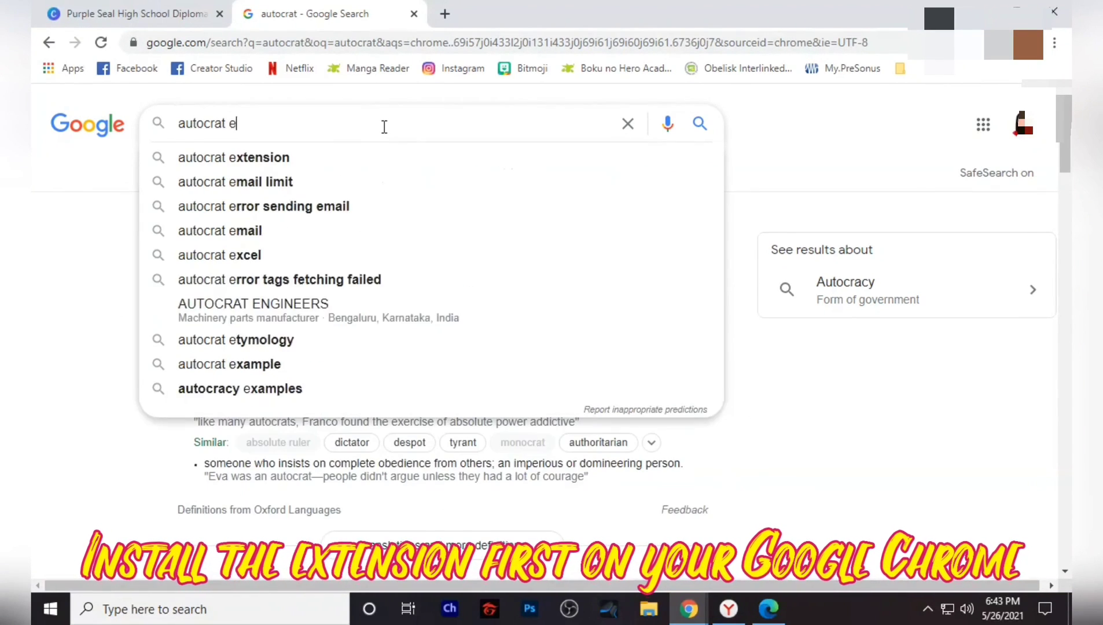
{"action": "key", "text": "Return"}
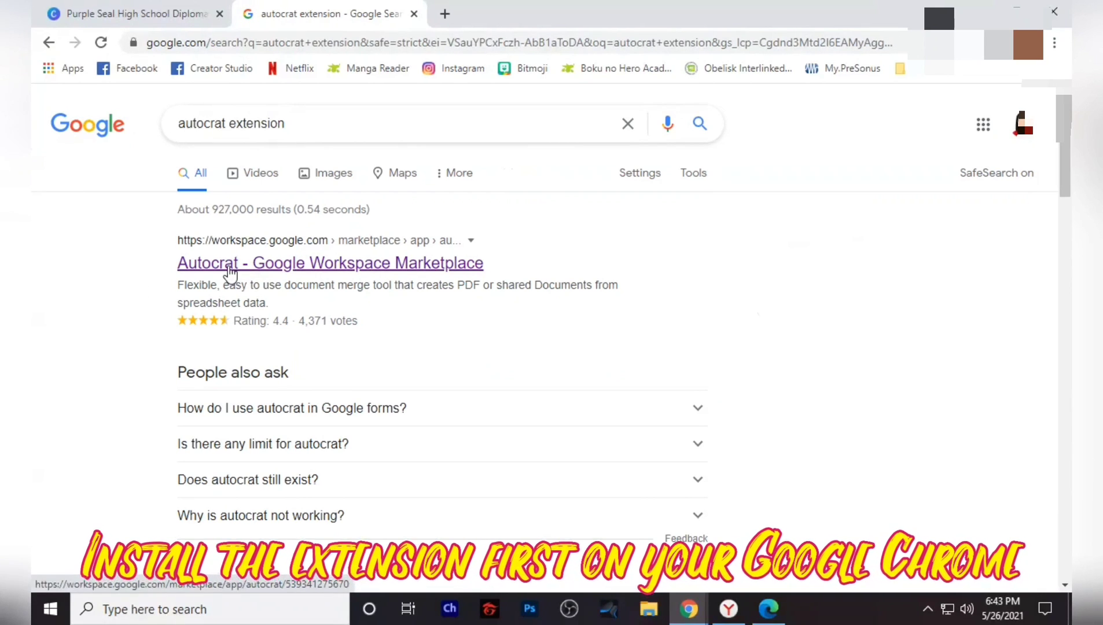
{"action": "left_click", "coordinate": [438, 270]}
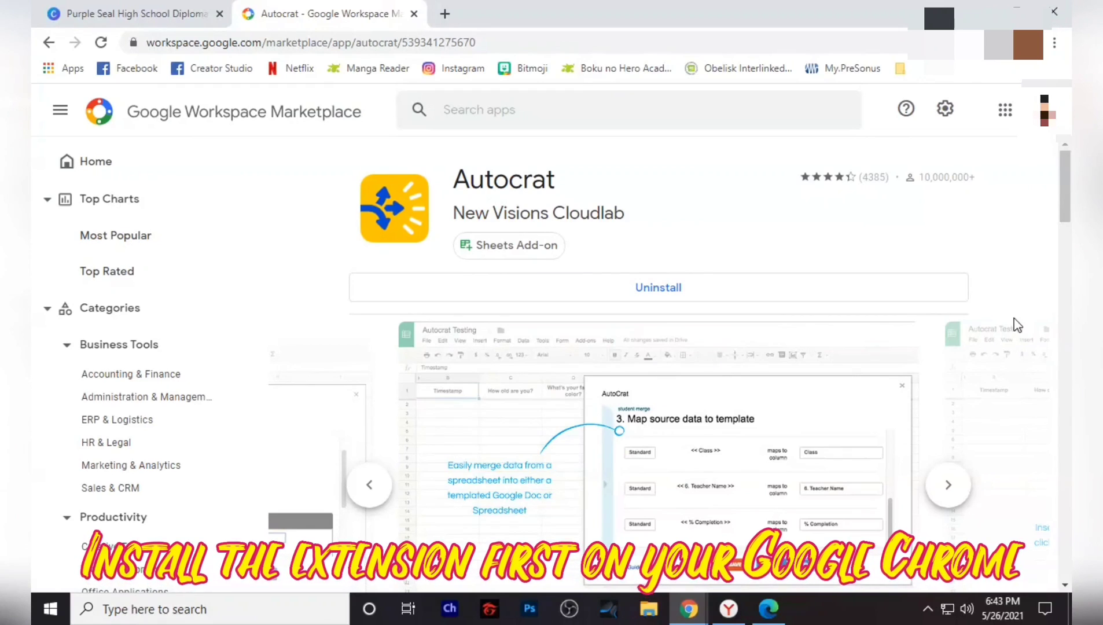
Step: Scroll through Autocrat's Overview and Reviews, then maximize the Canva window
{"action": "scroll", "coordinate": [1013, 324], "scroll_direction": "down", "scroll_amount": 5}
{"action": "scroll", "coordinate": [998, 327], "scroll_direction": "up", "scroll_amount": 6}
{"action": "scroll", "coordinate": [735, 427], "scroll_direction": "down", "scroll_amount": 4}
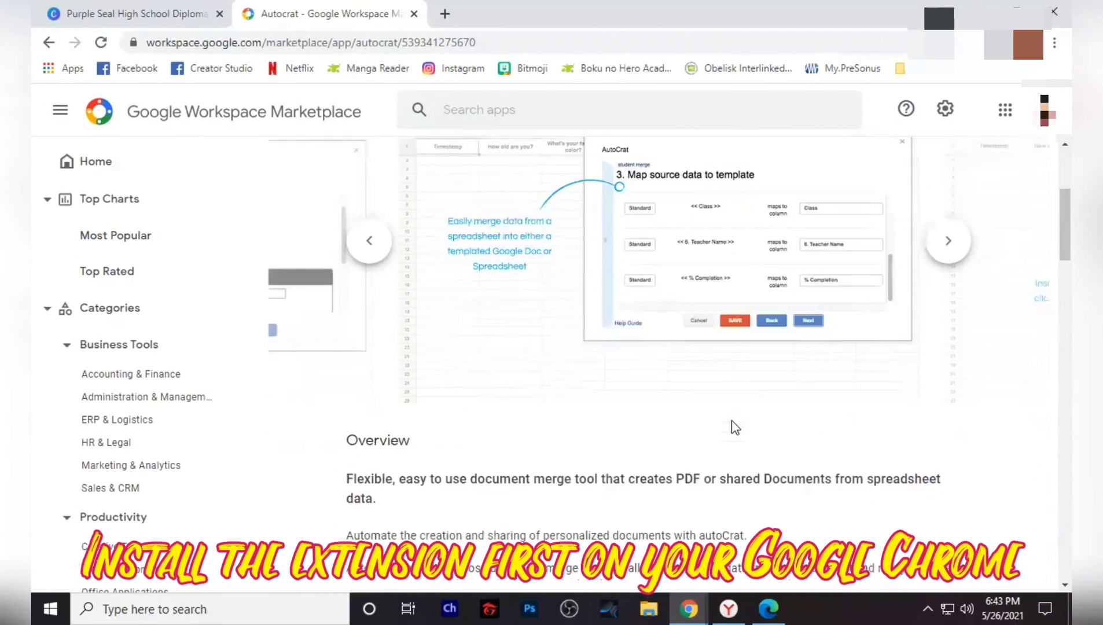
{"action": "scroll", "coordinate": [735, 427], "scroll_direction": "down", "scroll_amount": 4}
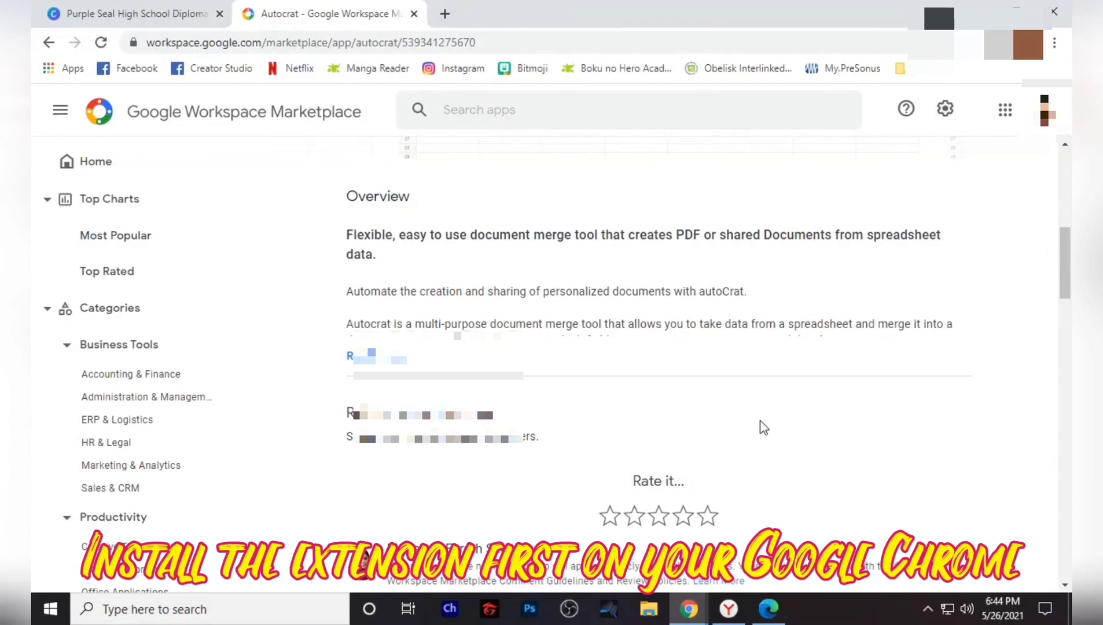
{"action": "scroll", "coordinate": [763, 427], "scroll_direction": "down", "scroll_amount": 9}
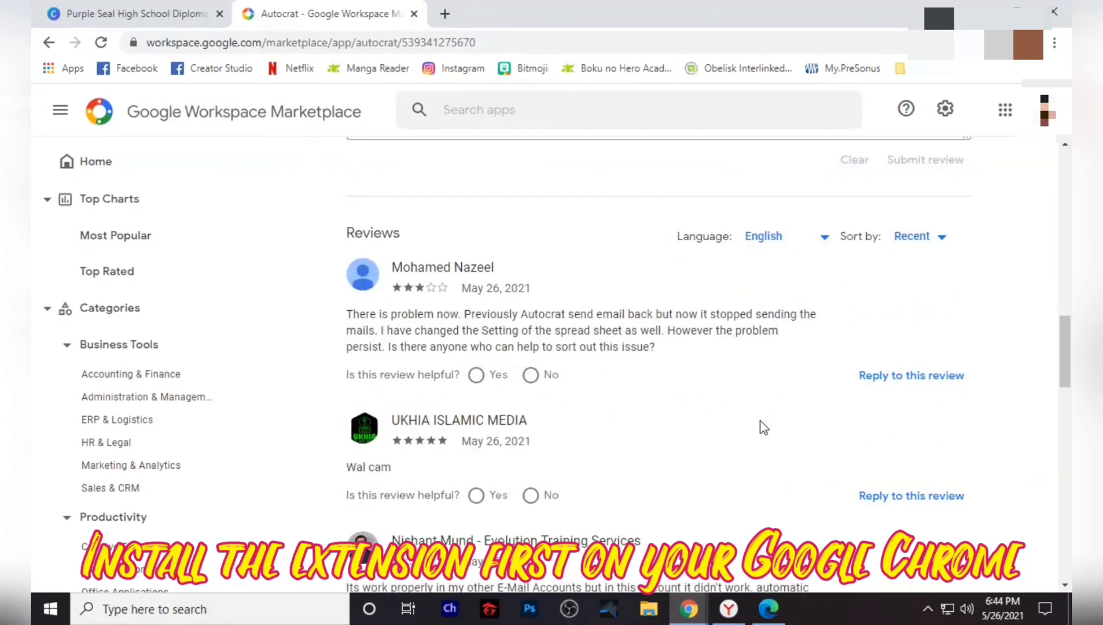
{"action": "scroll", "coordinate": [764, 427], "scroll_direction": "down", "scroll_amount": 1}
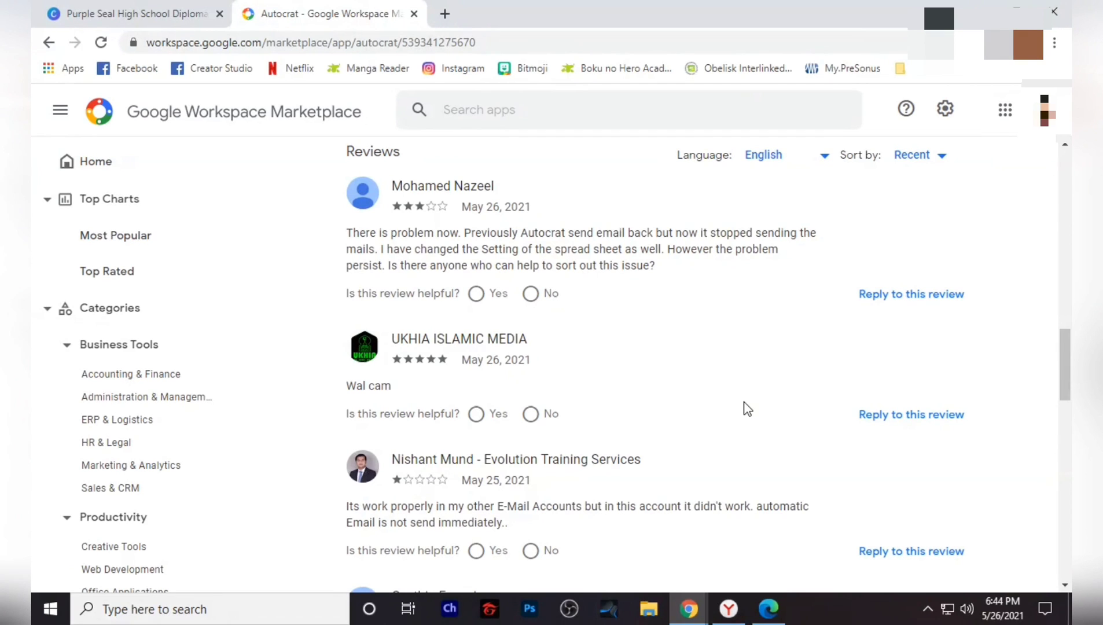
{"action": "scroll", "coordinate": [746, 409], "scroll_direction": "down", "scroll_amount": 8}
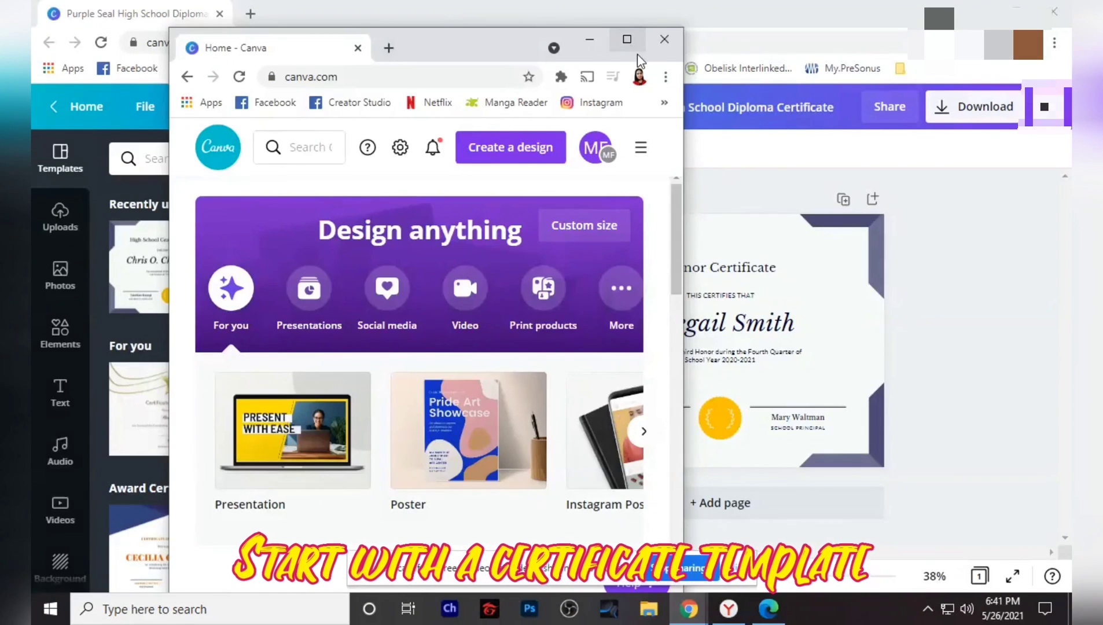
{"action": "left_click", "coordinate": [628, 38]}
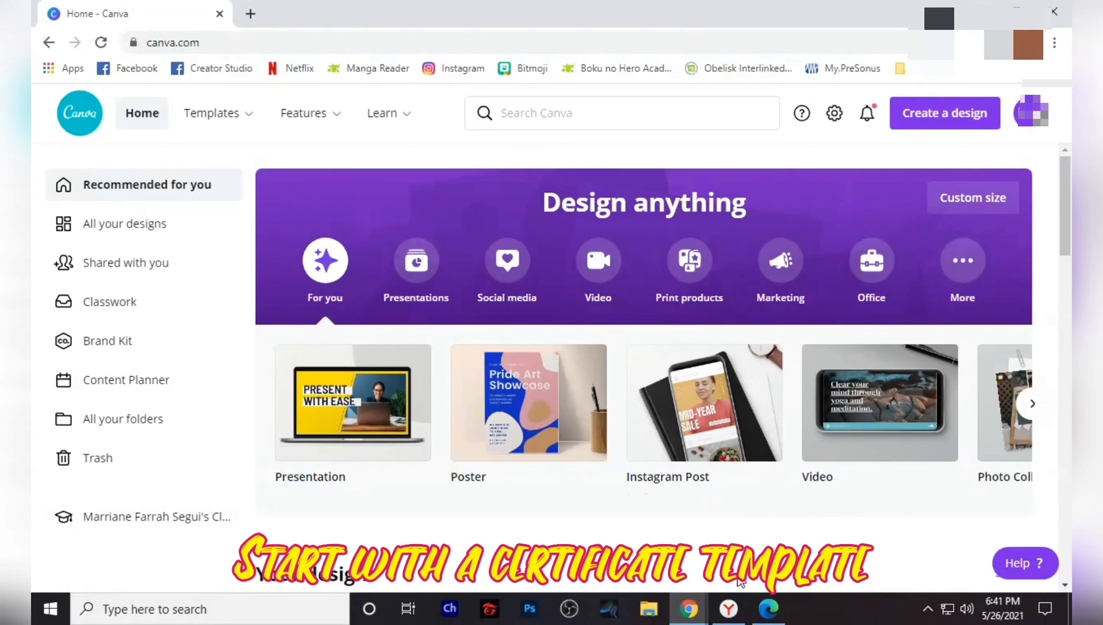
Step: Rerun the recent 'certificate' search in Canva and scroll through the template grid
{"action": "left_click", "coordinate": [653, 116]}
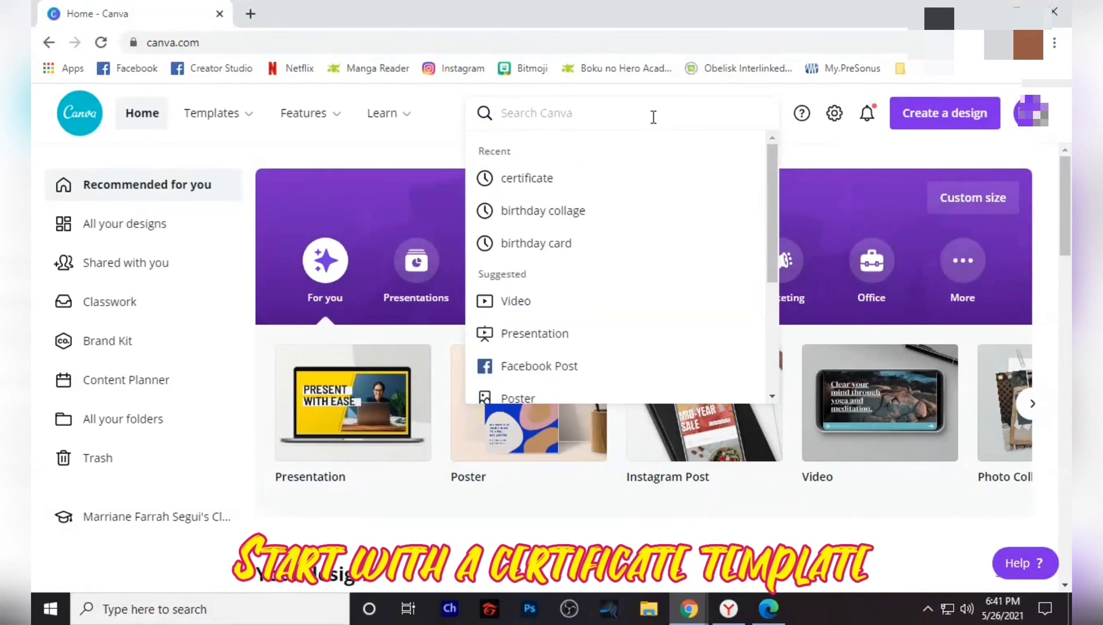
{"action": "left_click", "coordinate": [606, 178]}
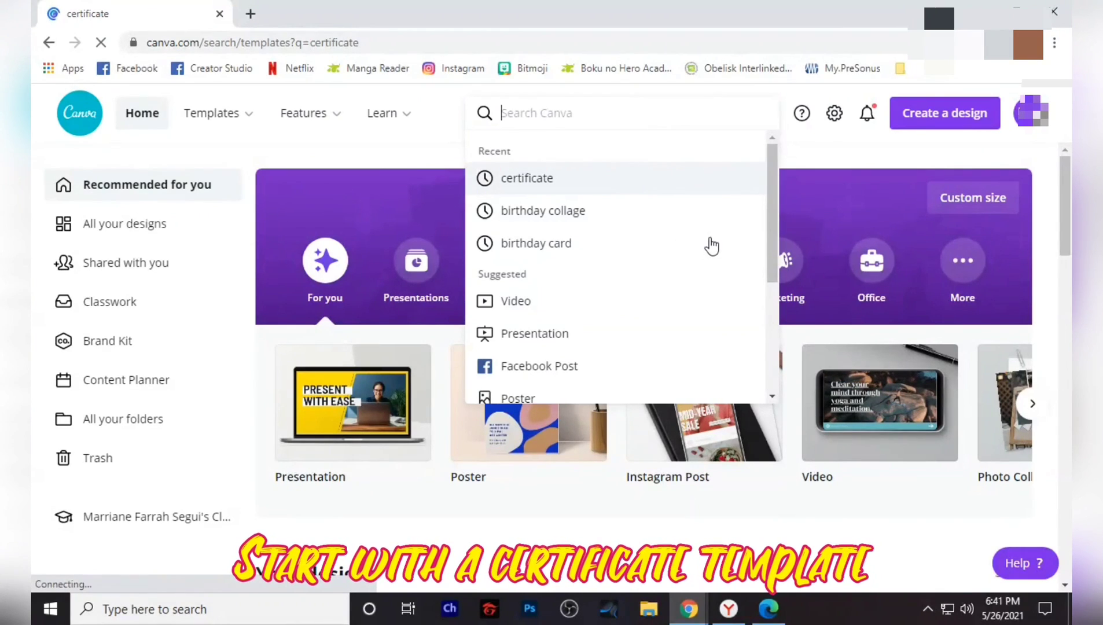
{"action": "scroll", "coordinate": [866, 271], "scroll_direction": "down", "scroll_amount": 6}
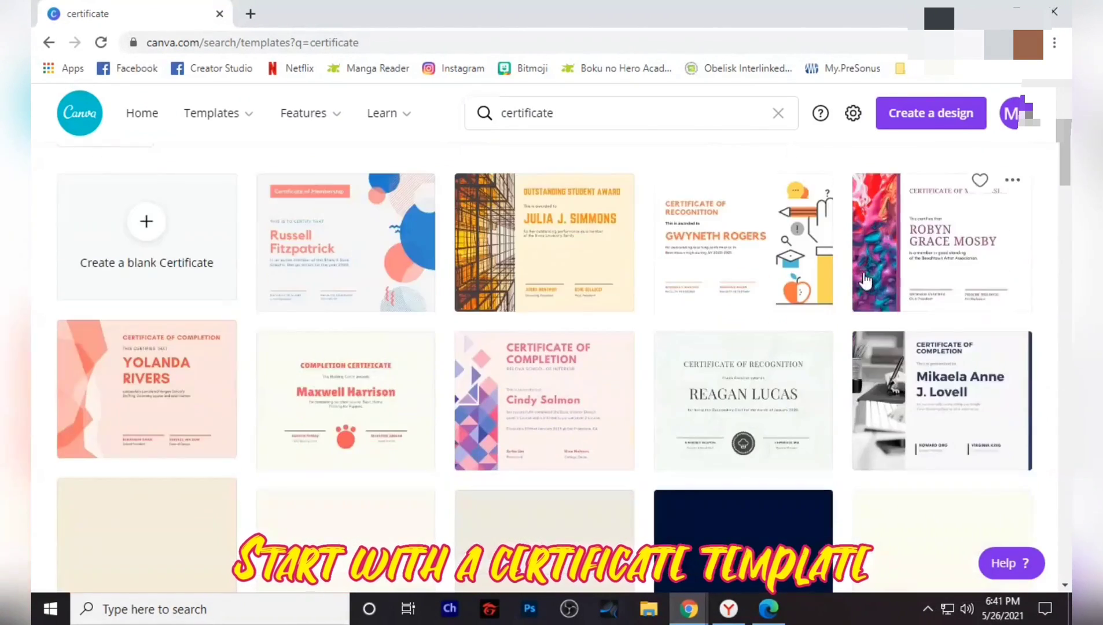
{"action": "scroll", "coordinate": [855, 293], "scroll_direction": "down", "scroll_amount": 12}
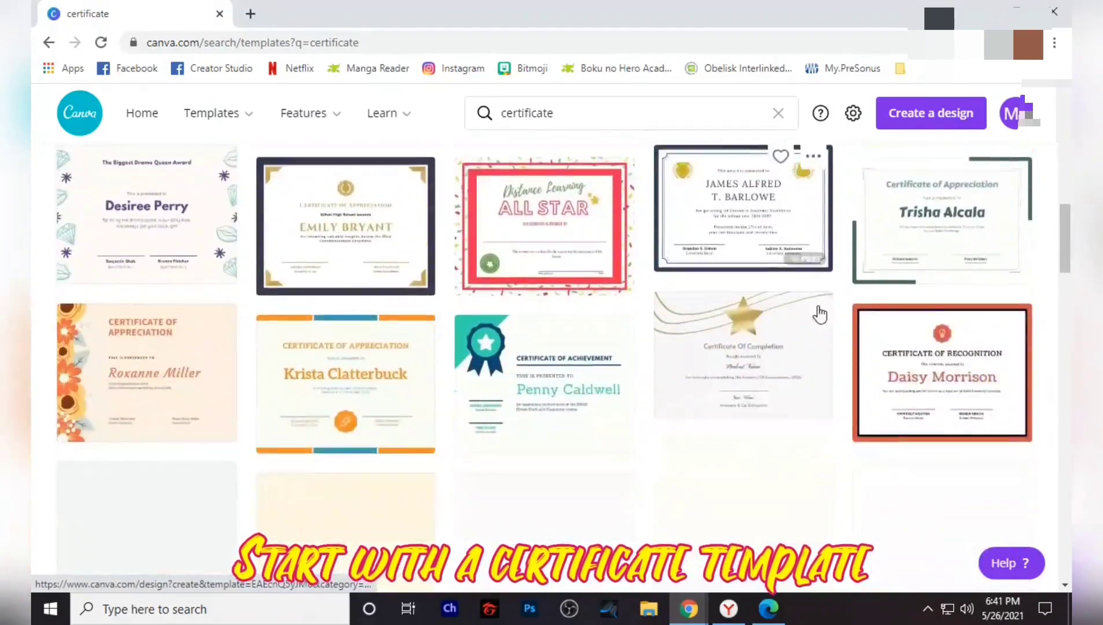
{"action": "scroll", "coordinate": [802, 315], "scroll_direction": "down", "scroll_amount": 7}
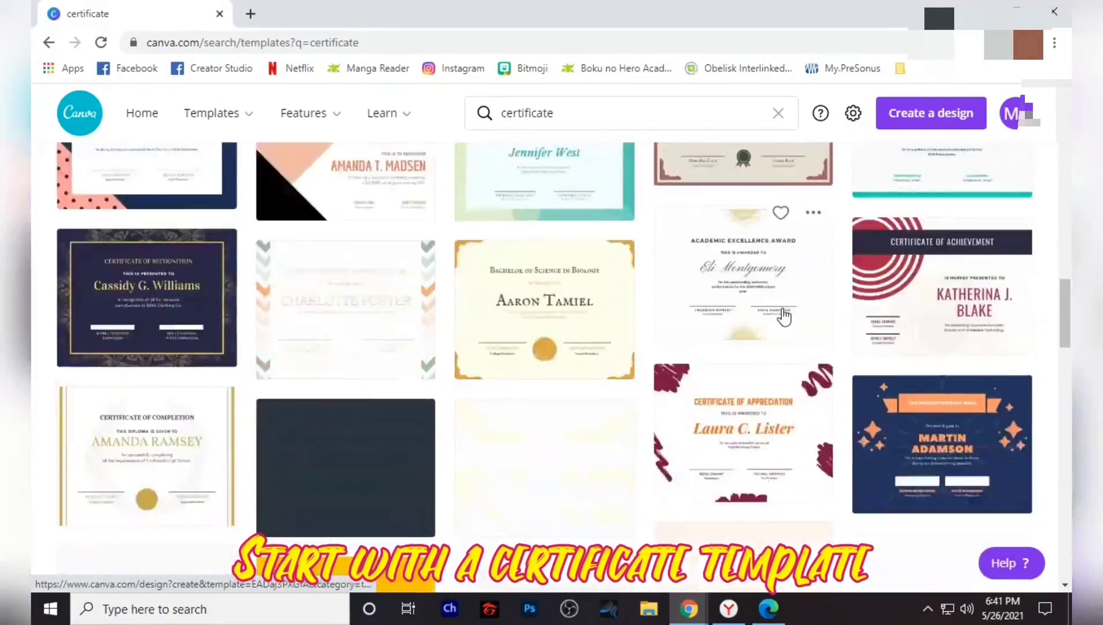
{"action": "scroll", "coordinate": [784, 315], "scroll_direction": "down", "scroll_amount": 5}
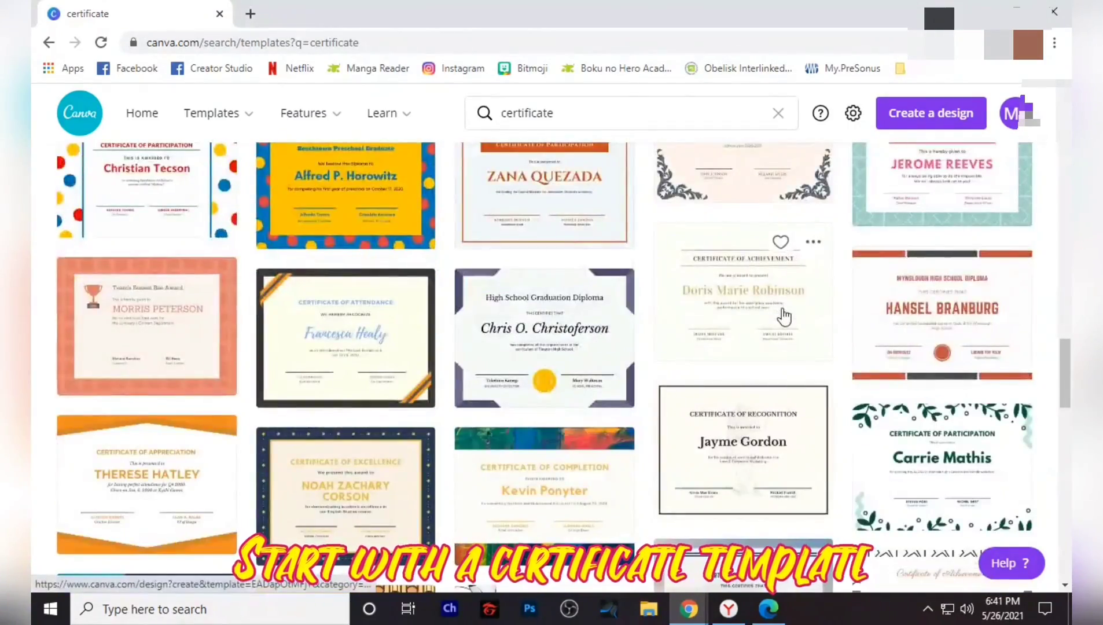
{"action": "scroll", "coordinate": [784, 316], "scroll_direction": "down", "scroll_amount": 11}
{"action": "scroll", "coordinate": [784, 316], "scroll_direction": "down", "scroll_amount": 12}
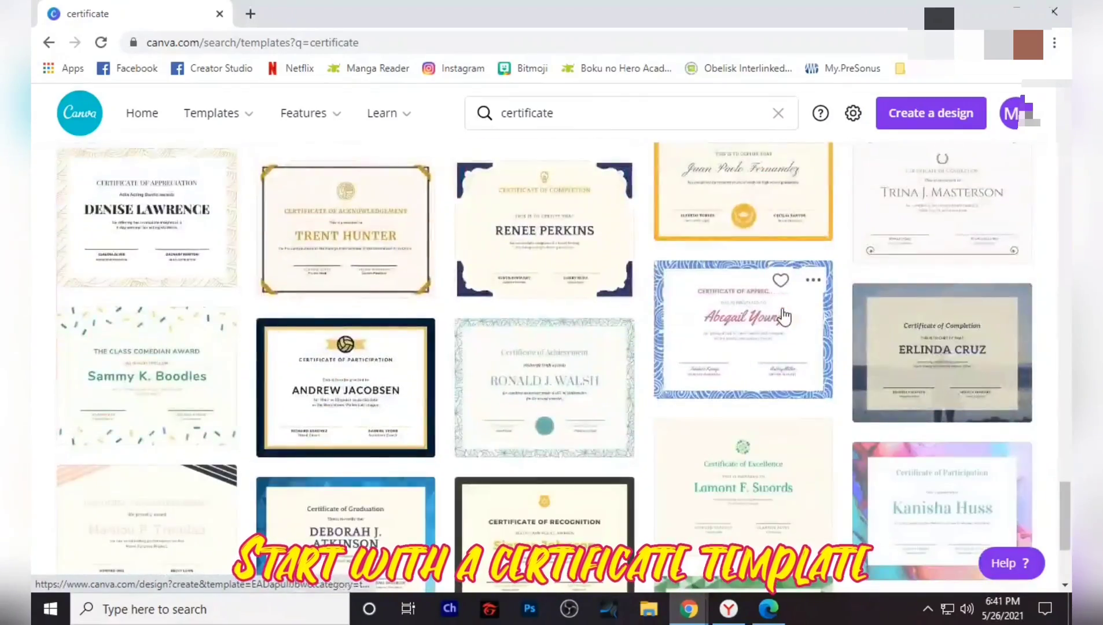
{"action": "scroll", "coordinate": [783, 316], "scroll_direction": "down", "scroll_amount": 4}
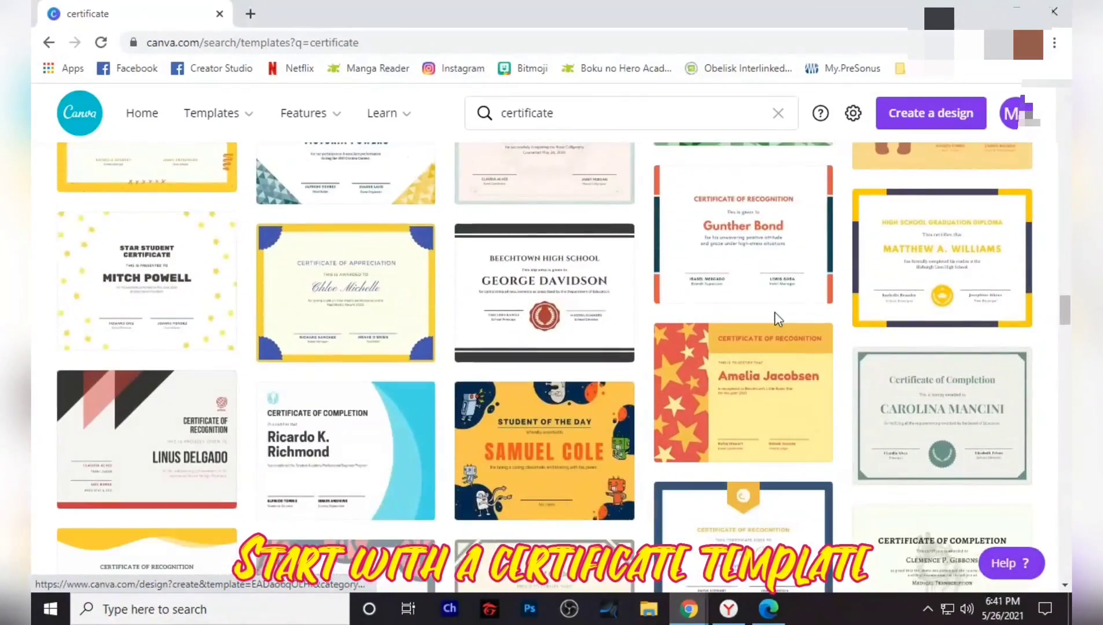
{"action": "scroll", "coordinate": [773, 319], "scroll_direction": "down", "scroll_amount": 5}
{"action": "scroll", "coordinate": [770, 323], "scroll_direction": "down", "scroll_amount": 6}
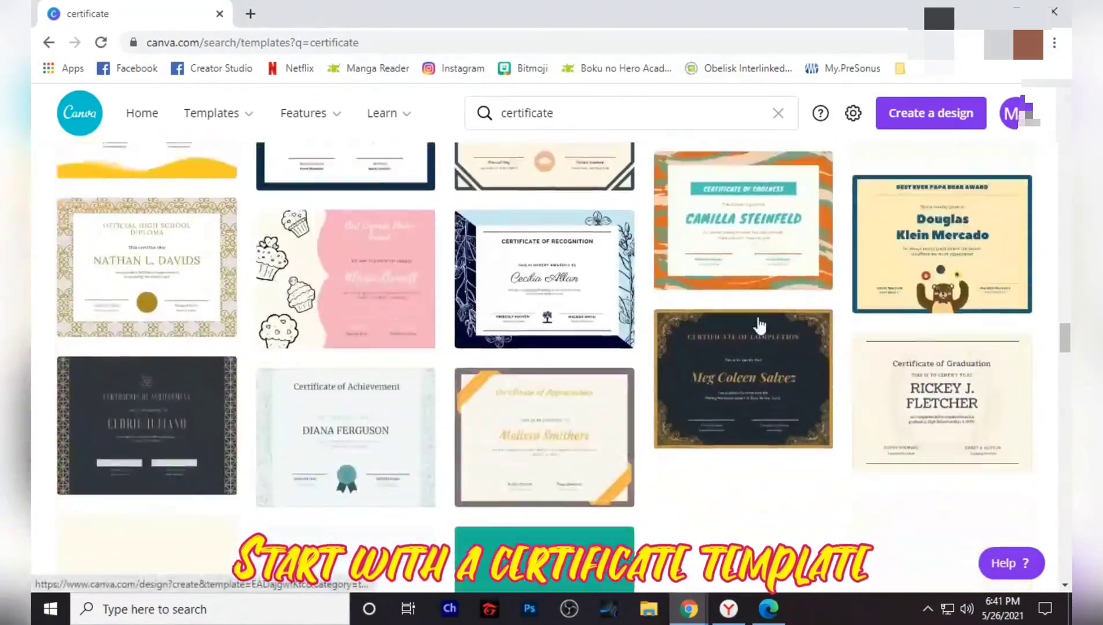
{"action": "scroll", "coordinate": [760, 303], "scroll_direction": "up", "scroll_amount": 12}
{"action": "scroll", "coordinate": [763, 311], "scroll_direction": "up", "scroll_amount": 10}
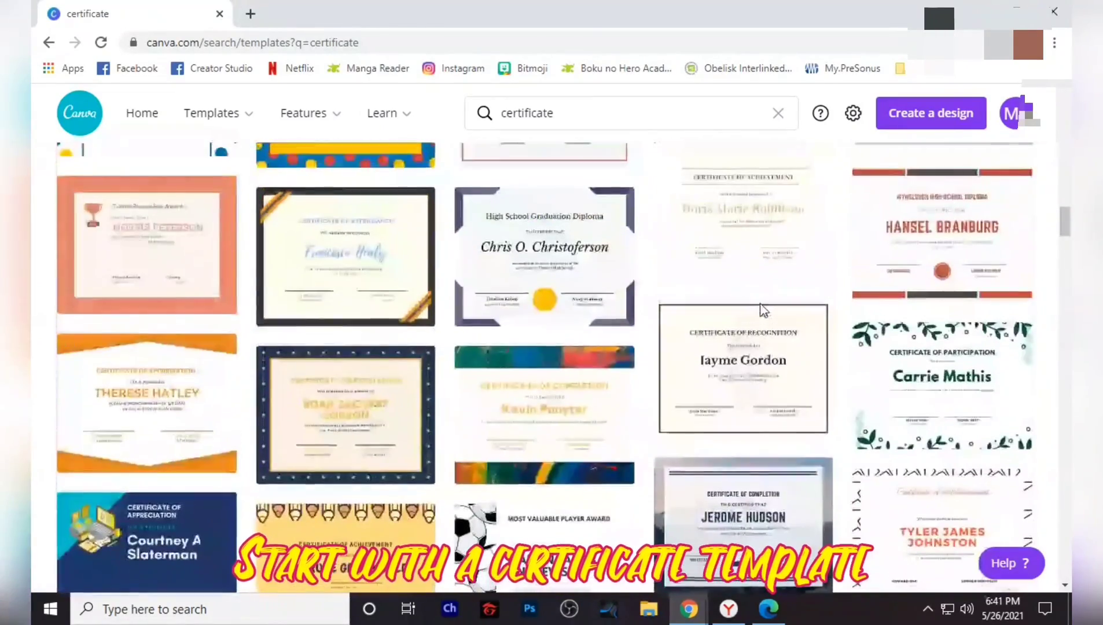
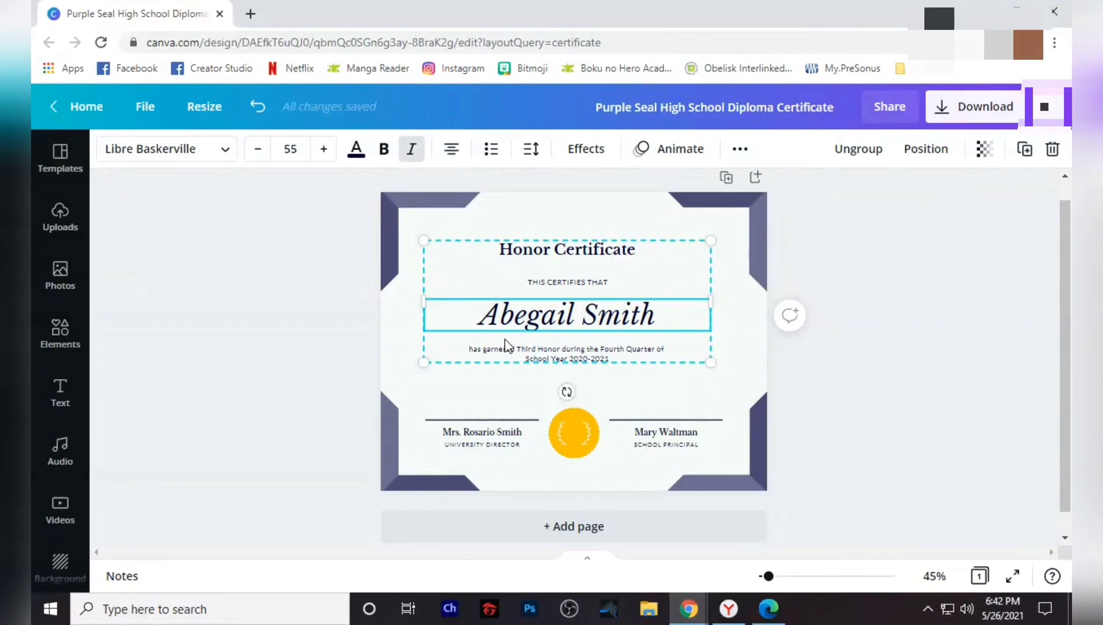
{"action": "scroll", "coordinate": [505, 345], "scroll_direction": "up", "scroll_amount": 1}
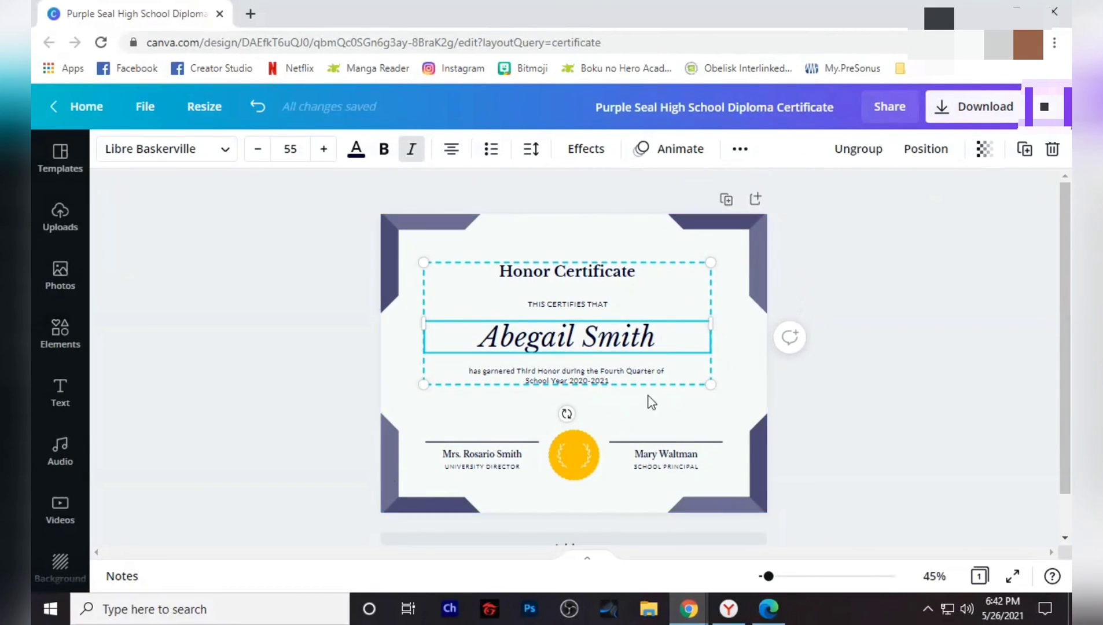
{"action": "left_click", "coordinate": [539, 381]}
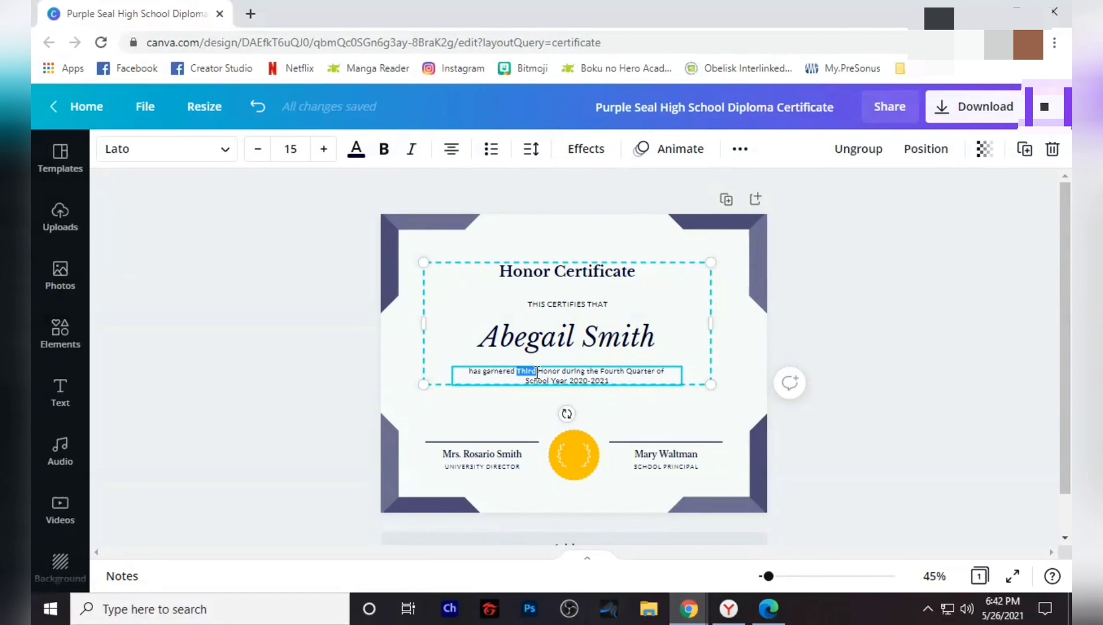
{"action": "double_click", "coordinate": [613, 377]}
{"action": "left_click", "coordinate": [640, 372]}
{"action": "left_click", "coordinate": [893, 408]}
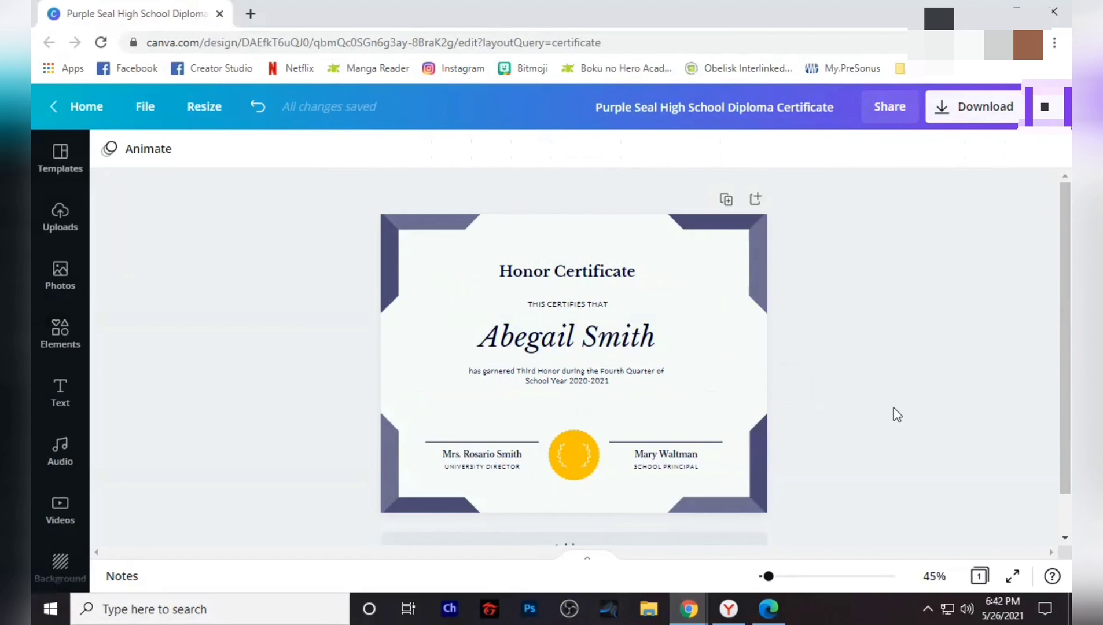
{"action": "left_click", "coordinate": [511, 457]}
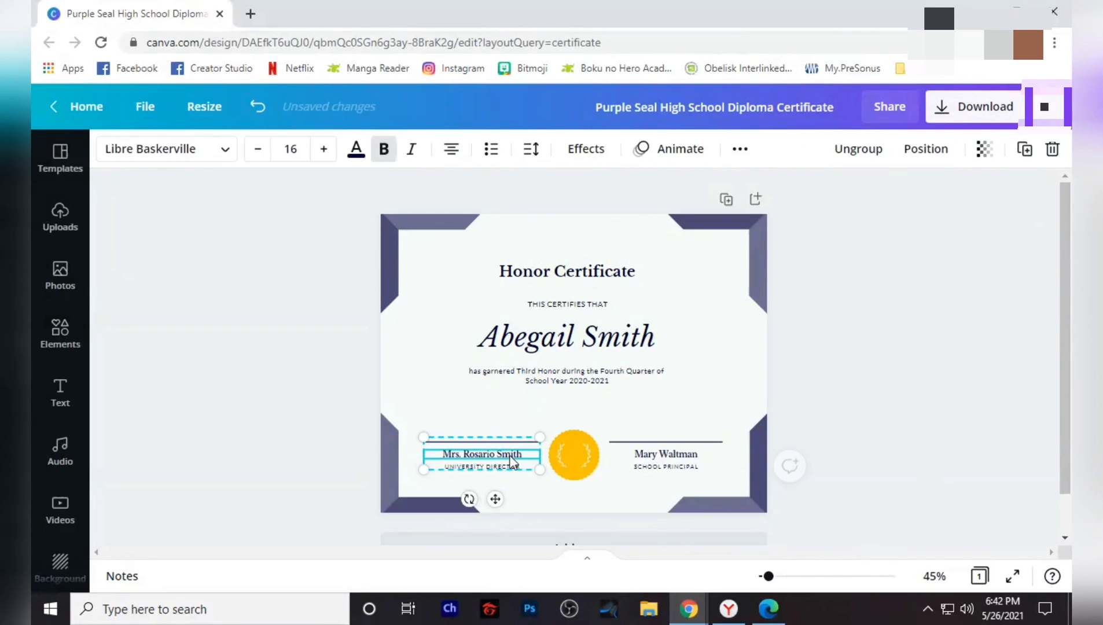
{"action": "left_click", "coordinate": [665, 456]}
{"action": "left_click", "coordinate": [879, 430]}
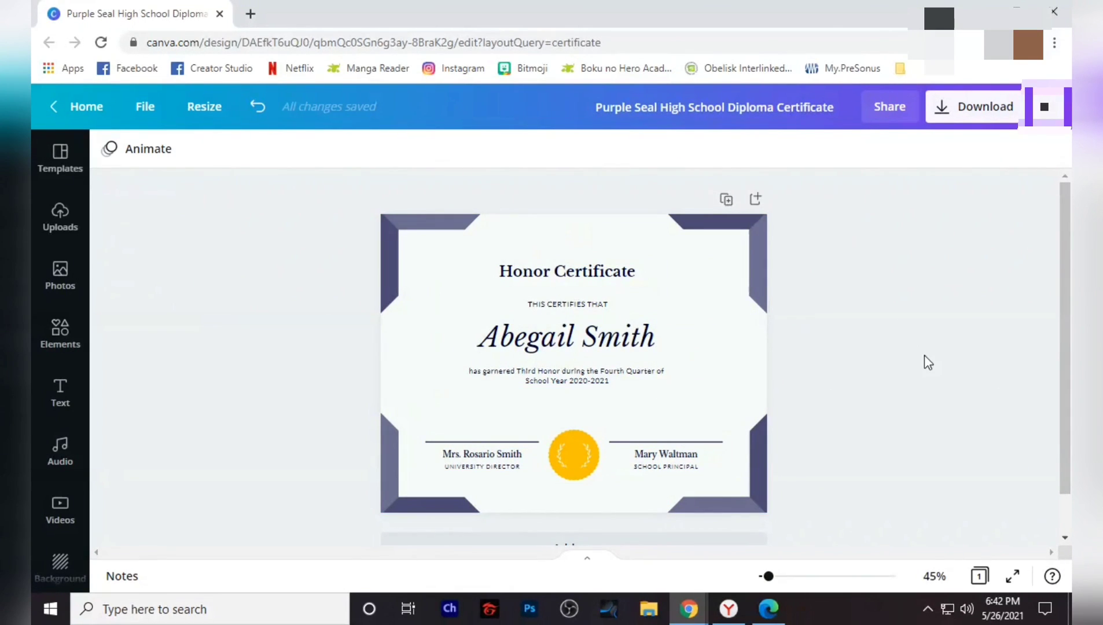
{"action": "left_click", "coordinate": [963, 113]}
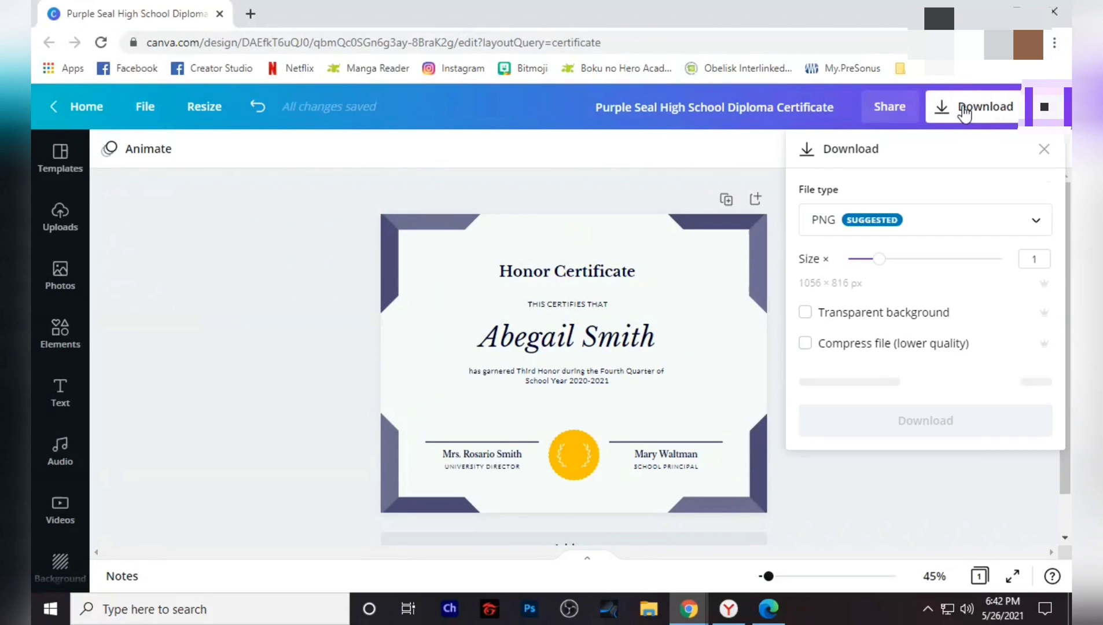
{"action": "left_click", "coordinate": [897, 209]}
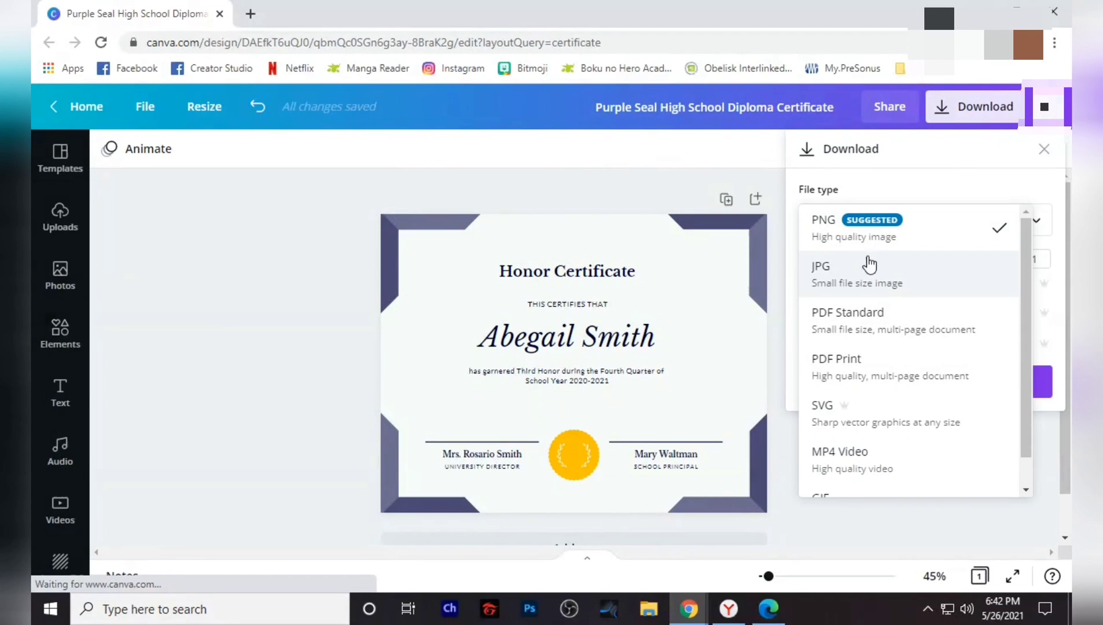
{"action": "scroll", "coordinate": [918, 480], "scroll_direction": "down", "scroll_amount": 1}
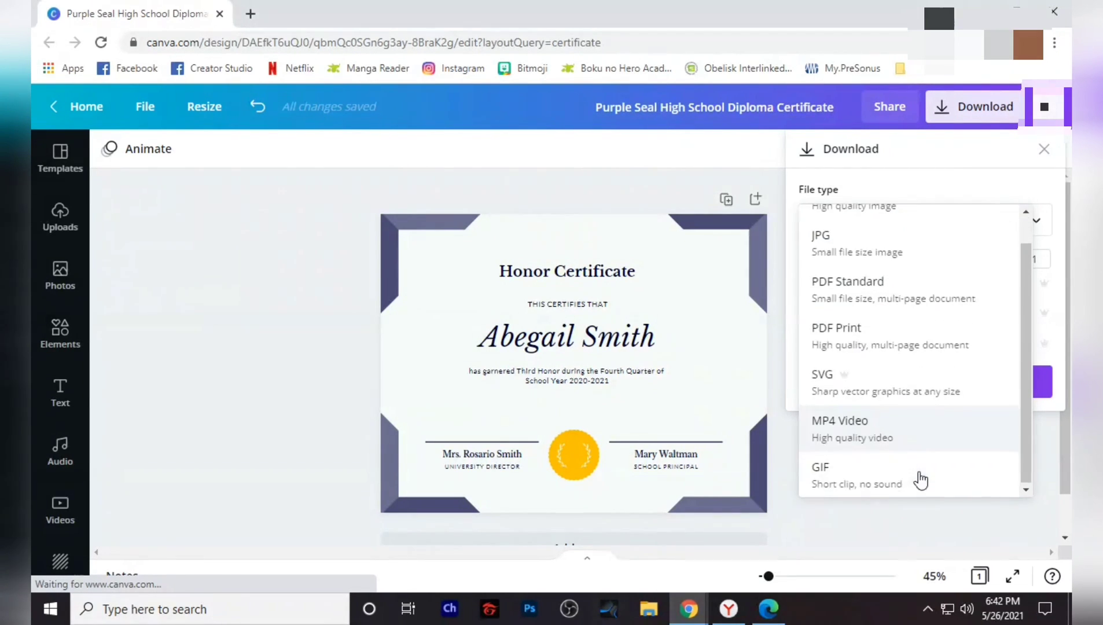
{"action": "scroll", "coordinate": [879, 302], "scroll_direction": "up", "scroll_amount": 1}
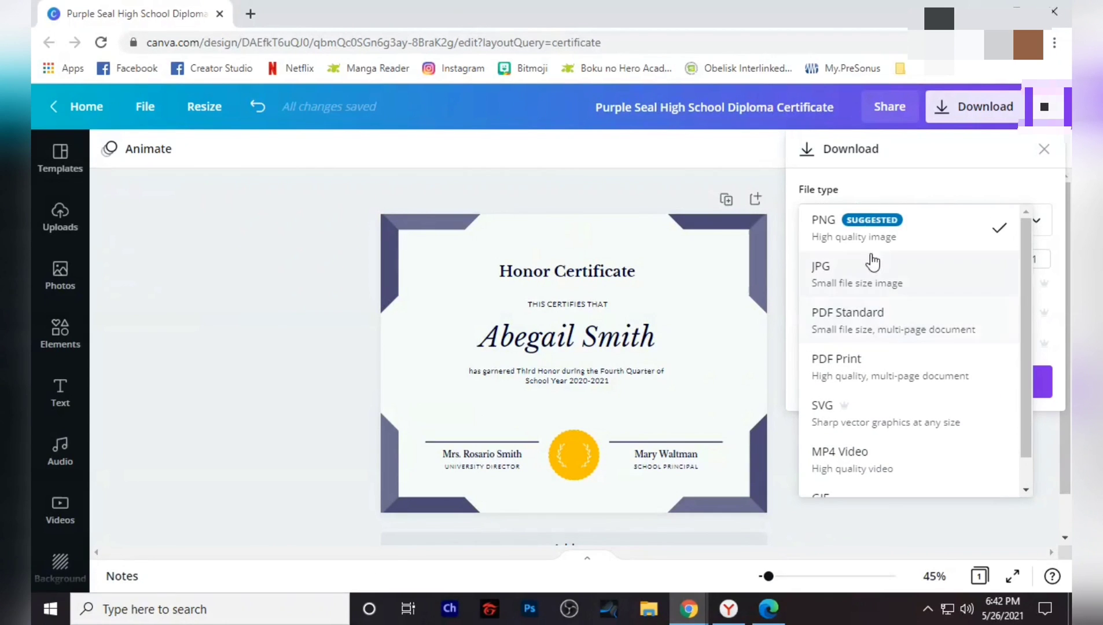
{"action": "left_click", "coordinate": [659, 181]}
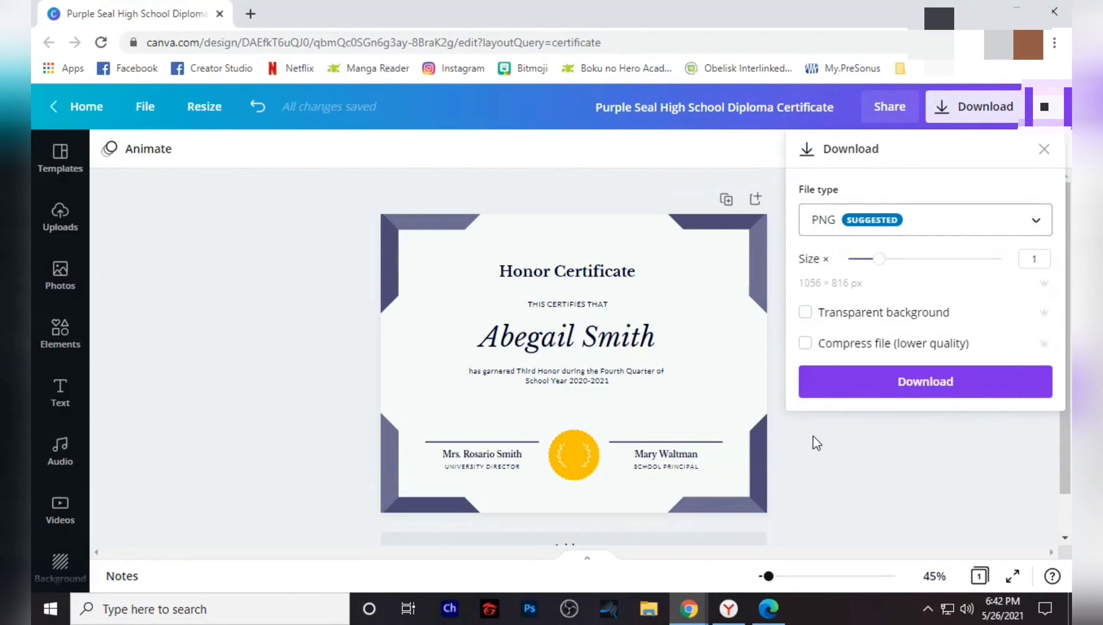
{"action": "left_click", "coordinate": [815, 438]}
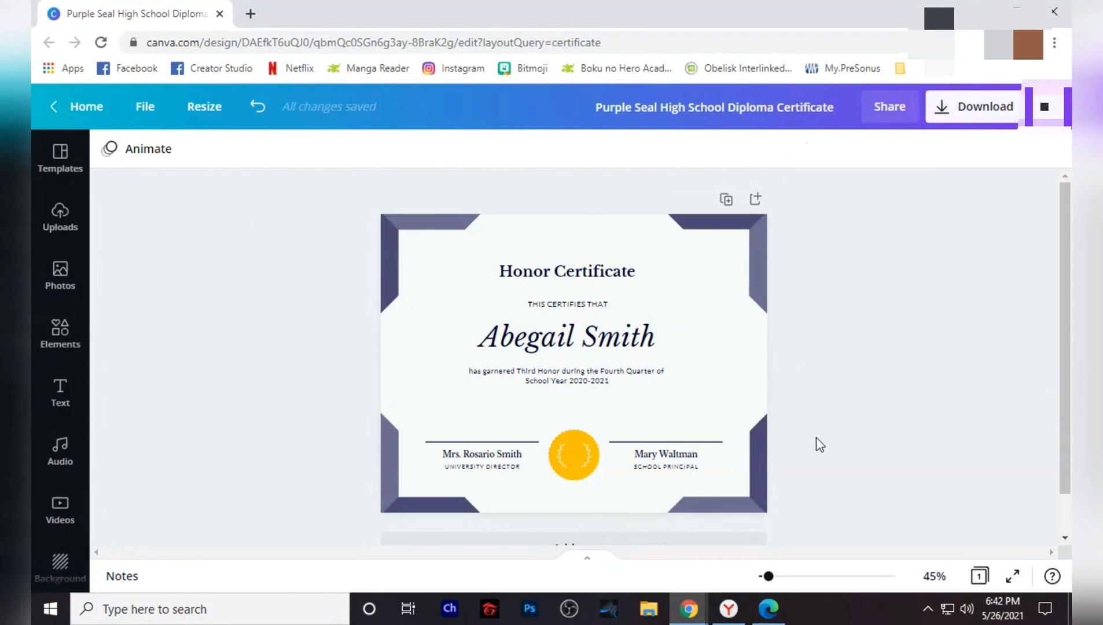
Step: Replace the sample recipient name on the certificate with the student's full name
{"action": "double_click", "coordinate": [587, 345]}
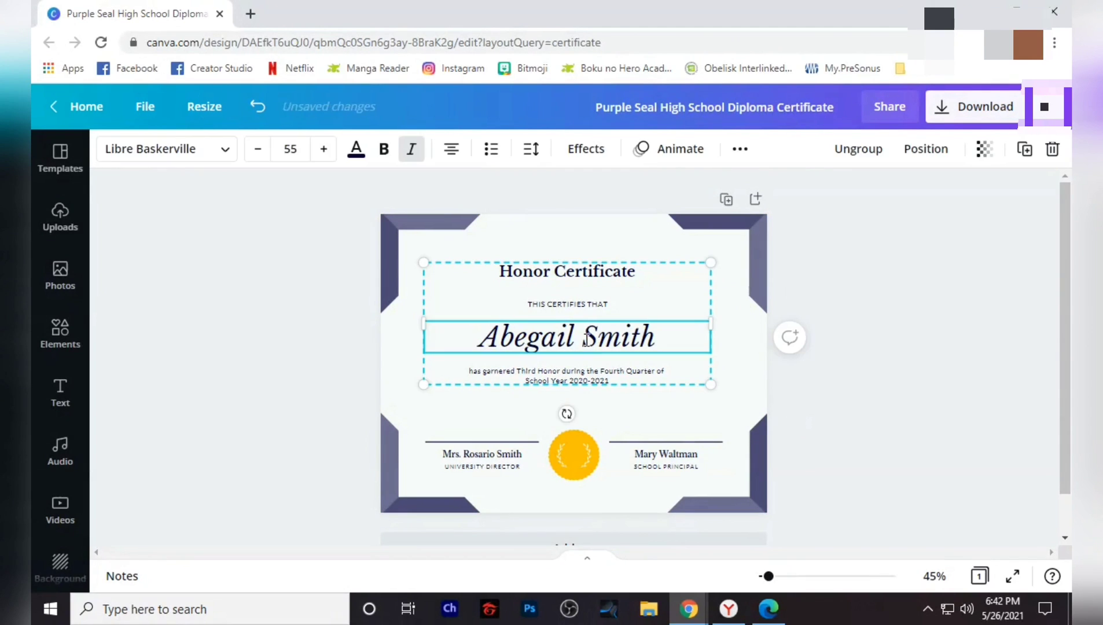
{"action": "left_click_drag", "start_coordinate": [498, 336], "coordinate": [660, 351]}
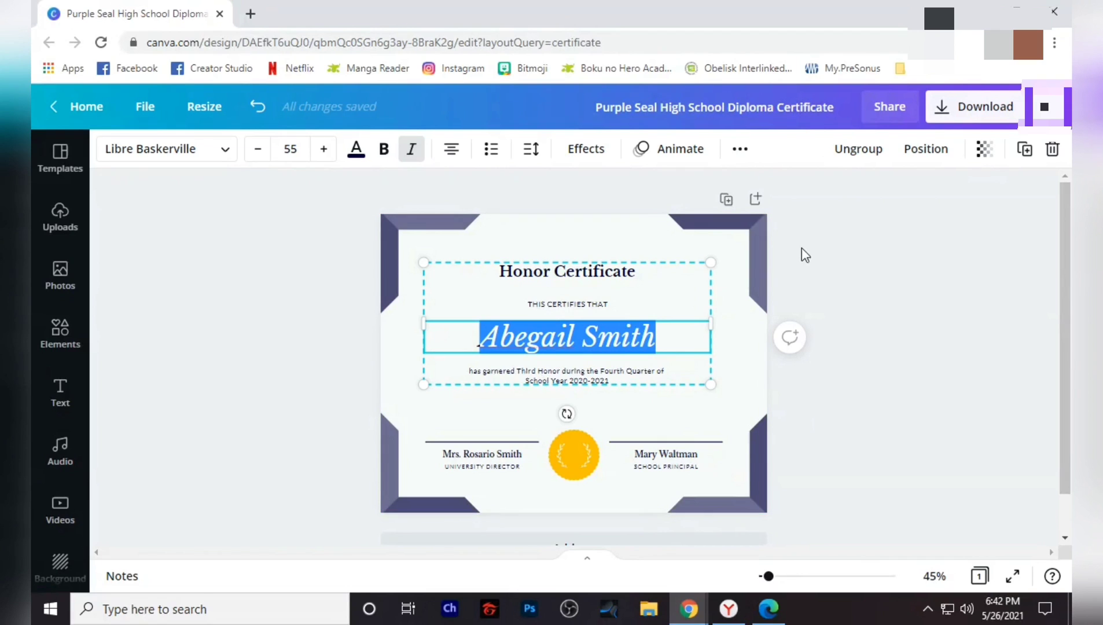
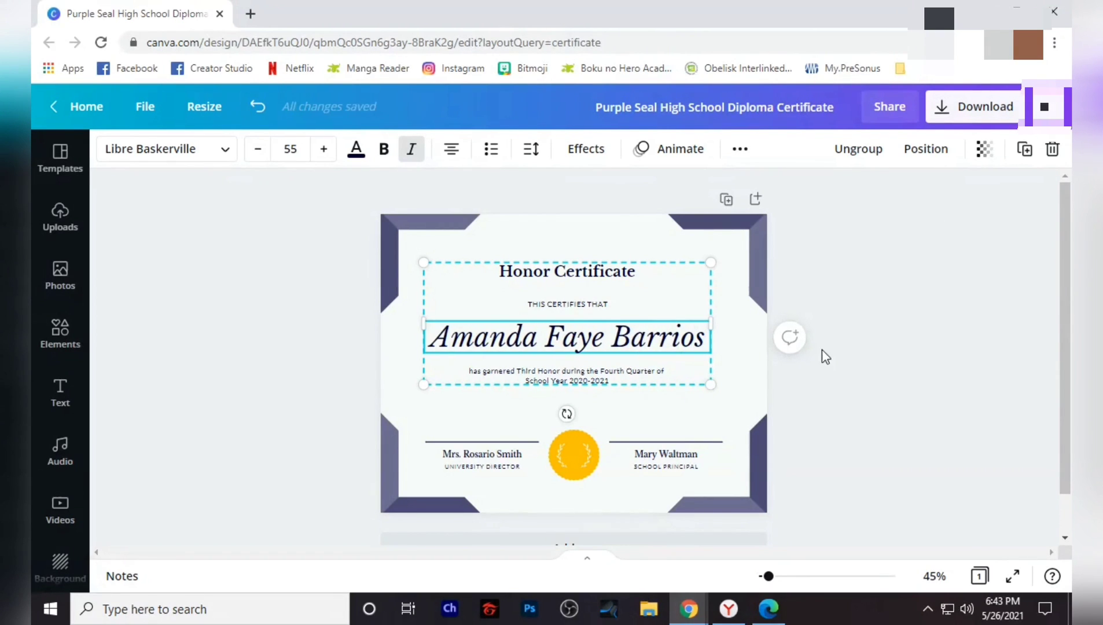
{"action": "left_click", "coordinate": [826, 356]}
Step: Select the honor description line below the recipient name
{"action": "left_click", "coordinate": [615, 373]}
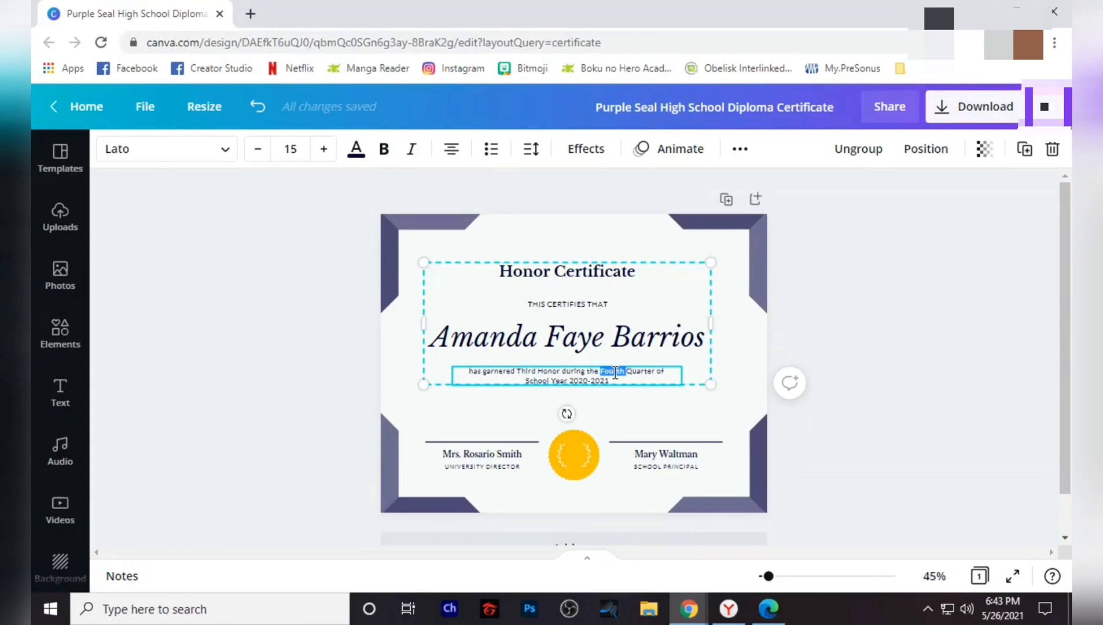
{"action": "left_click", "coordinate": [871, 339]}
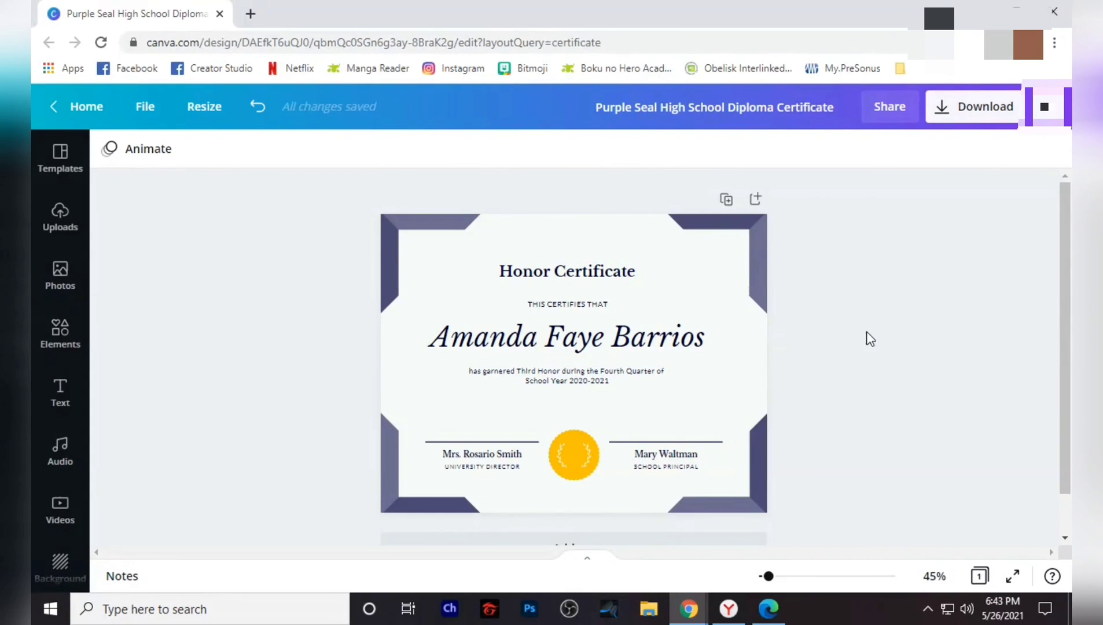
{"action": "left_click", "coordinate": [520, 380]}
Step: Select the word 'Third' in the certificate's honor description
{"action": "double_click", "coordinate": [521, 377]}
{"action": "double_click", "coordinate": [525, 371]}
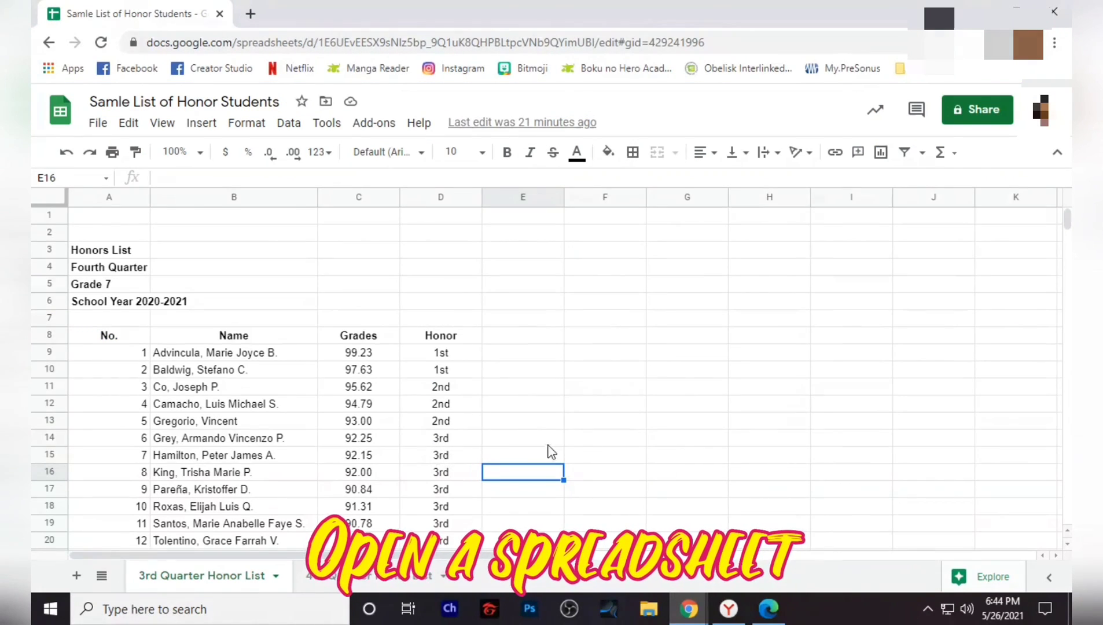
{"action": "scroll", "coordinate": [376, 423], "scroll_direction": "down", "scroll_amount": 1}
{"action": "scroll", "coordinate": [379, 424], "scroll_direction": "up", "scroll_amount": 1}
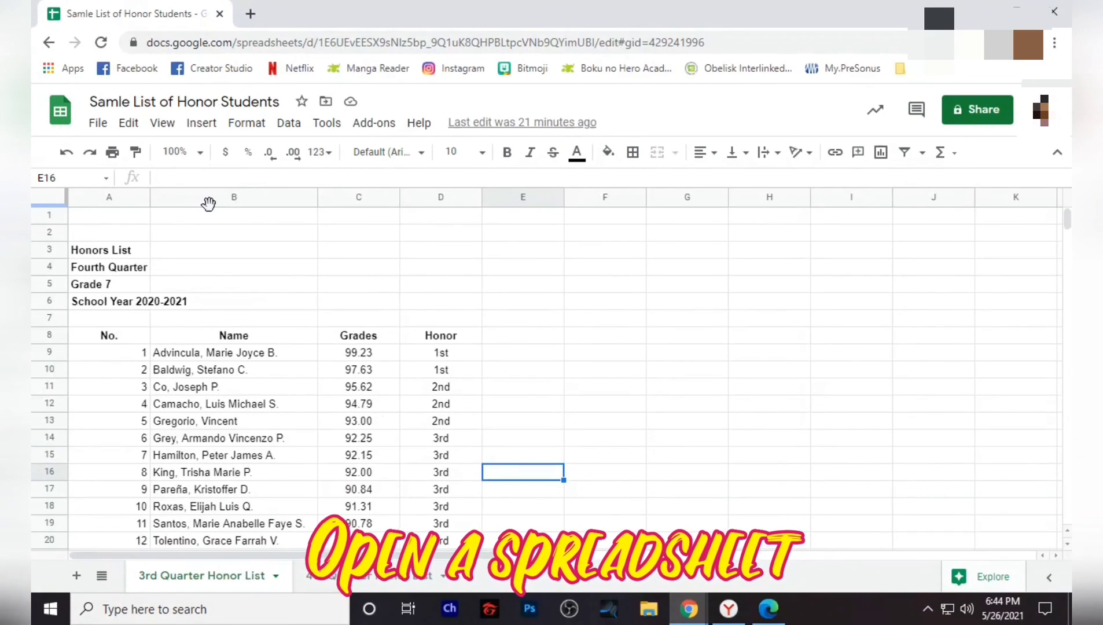
Step: Correct the spreadsheet title to 'Sample List of Honor Students'
{"action": "left_click", "coordinate": [118, 103]}
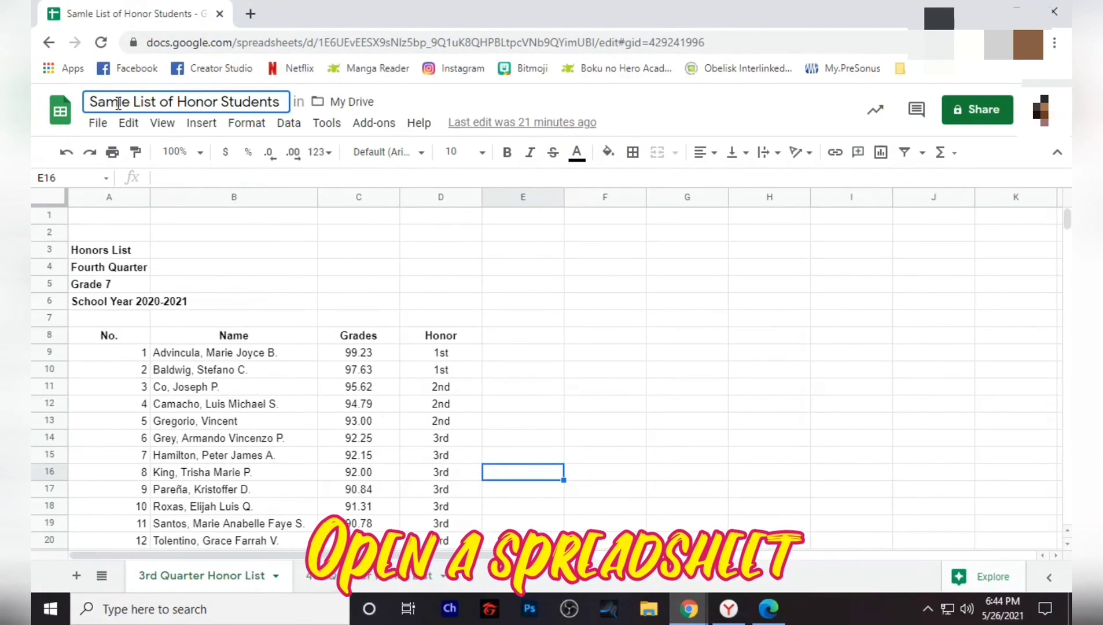
{"action": "type", "text": "p"}
{"action": "left_click", "coordinate": [720, 362]}
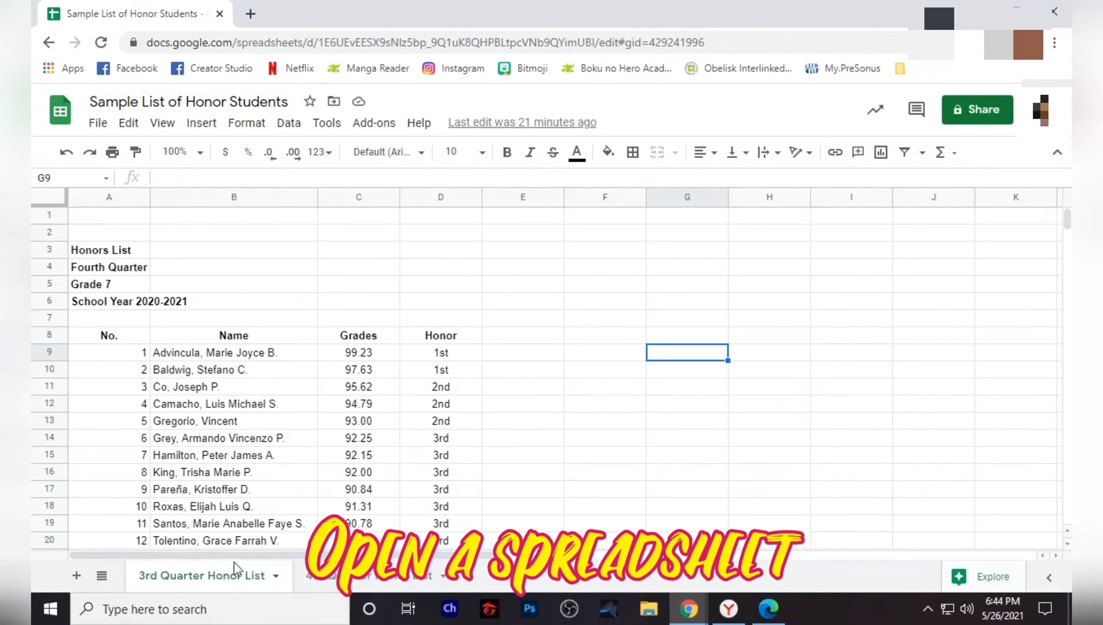
Step: Review the 1st, 2nd and 3rd Honor student rows in the honor table
{"action": "scroll", "coordinate": [377, 456], "scroll_direction": "down", "scroll_amount": 1}
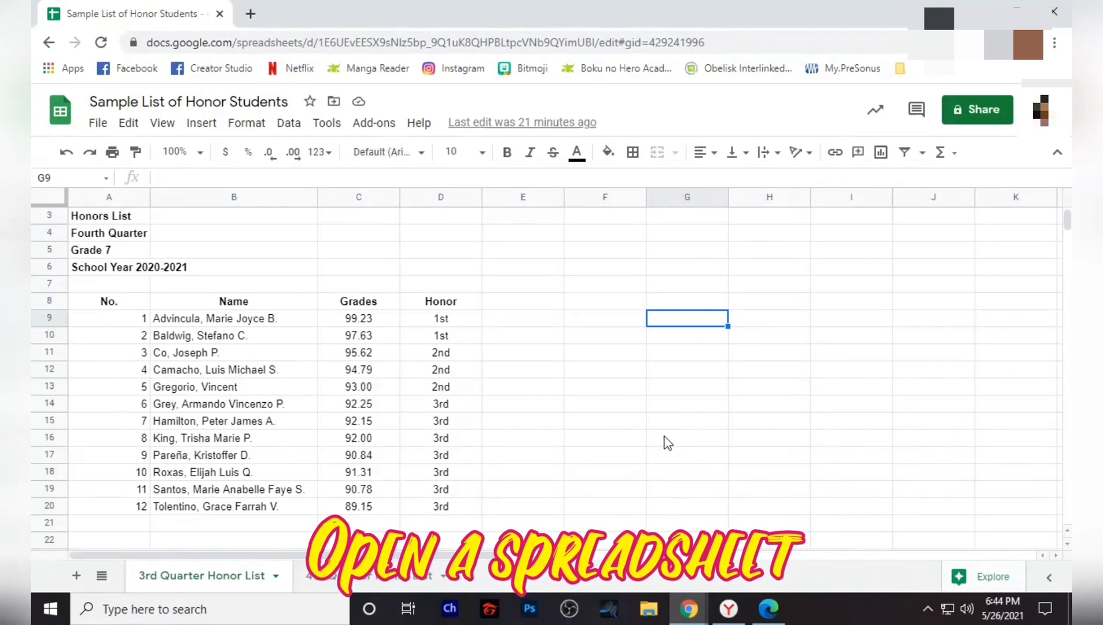
{"action": "left_click_drag", "start_coordinate": [466, 319], "coordinate": [298, 339]}
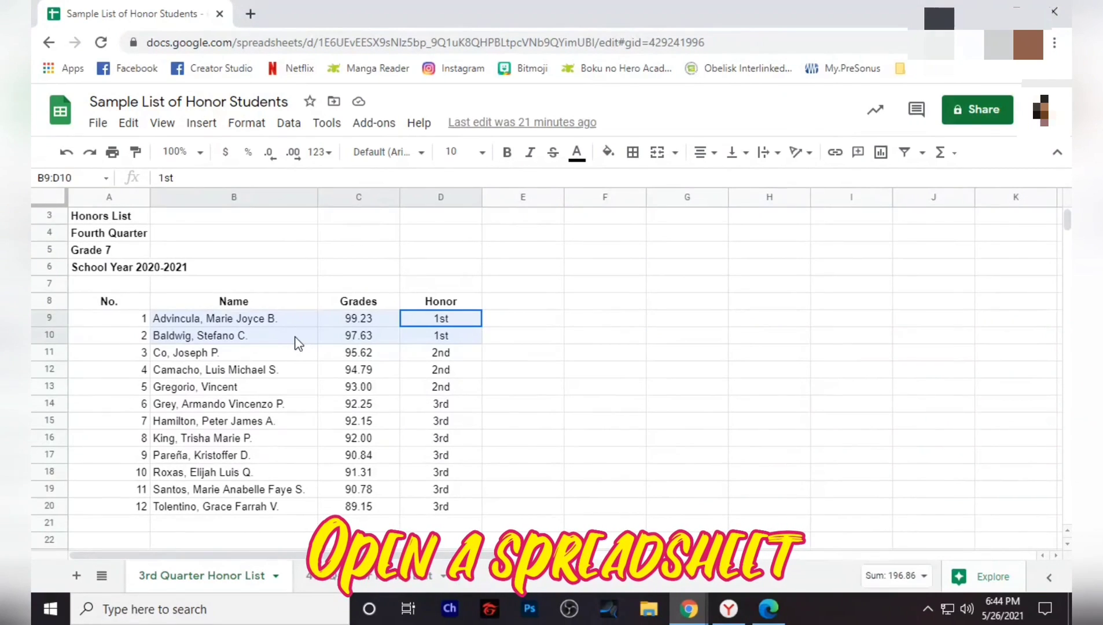
{"action": "left_click", "coordinate": [488, 421]}
{"action": "left_click_drag", "start_coordinate": [461, 356], "coordinate": [307, 401]}
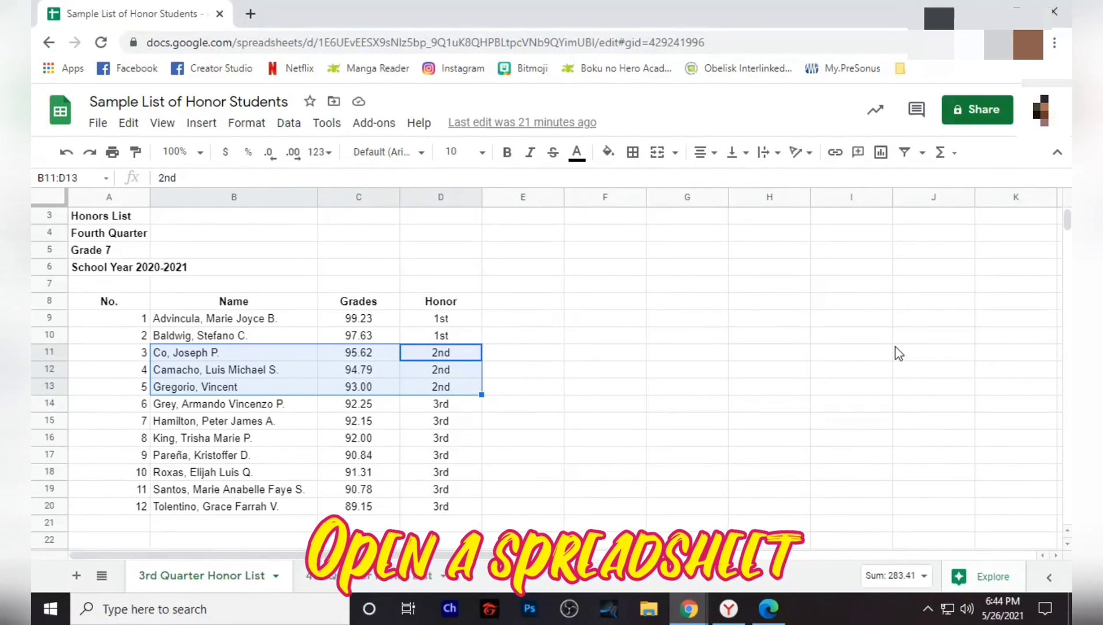
{"action": "left_click_drag", "start_coordinate": [411, 405], "coordinate": [239, 507]}
{"action": "left_click", "coordinate": [764, 422]}
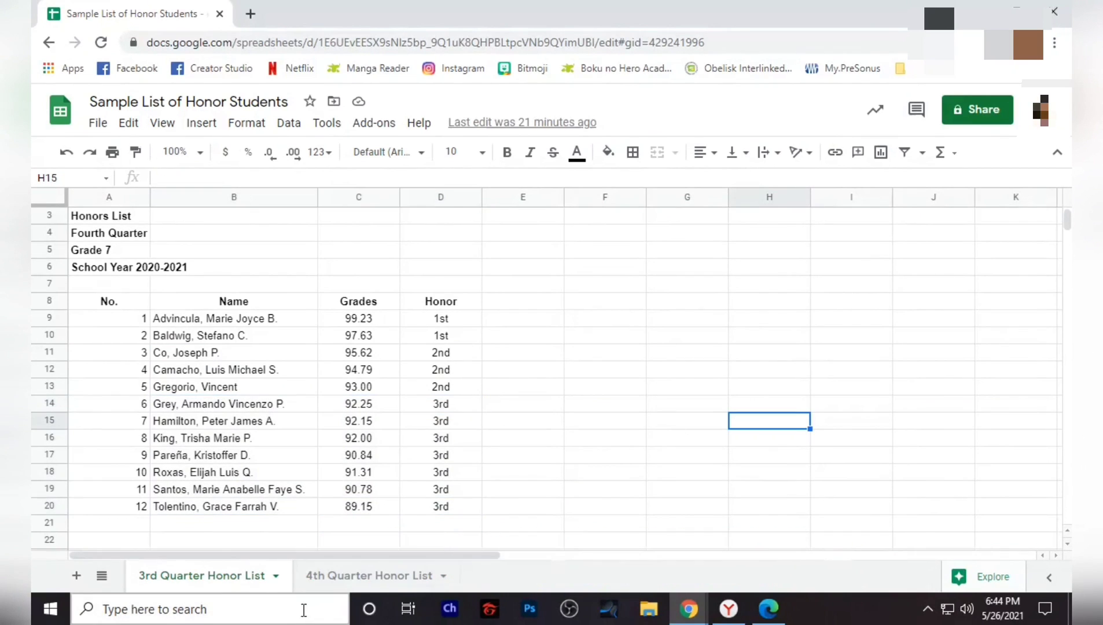
Step: Bring up the 4th Quarter Honor List sheet and review its Honor column
{"action": "left_click", "coordinate": [372, 584]}
{"action": "scroll", "coordinate": [579, 405], "scroll_direction": "up", "scroll_amount": 1}
{"action": "left_click", "coordinate": [624, 423]}
{"action": "scroll", "coordinate": [625, 437], "scroll_direction": "up", "scroll_amount": 1}
{"action": "scroll", "coordinate": [624, 435], "scroll_direction": "up", "scroll_amount": 2}
{"action": "scroll", "coordinate": [621, 431], "scroll_direction": "down", "scroll_amount": 3}
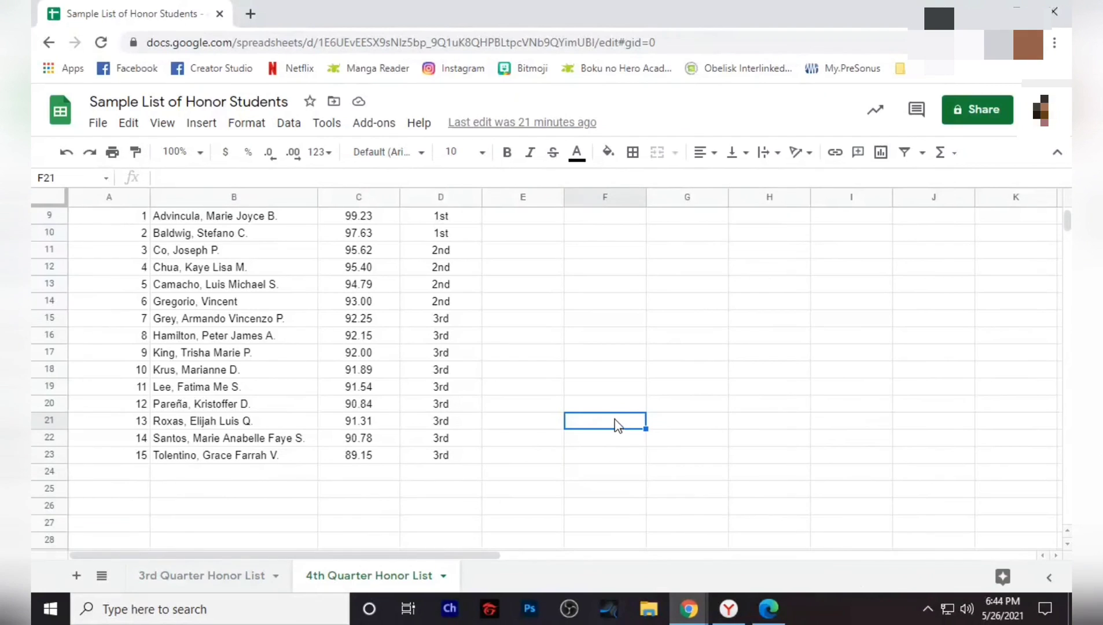
{"action": "scroll", "coordinate": [522, 387], "scroll_direction": "up", "scroll_amount": 3}
{"action": "scroll", "coordinate": [521, 400], "scroll_direction": "down", "scroll_amount": 4}
{"action": "scroll", "coordinate": [515, 387], "scroll_direction": "up", "scroll_amount": 4}
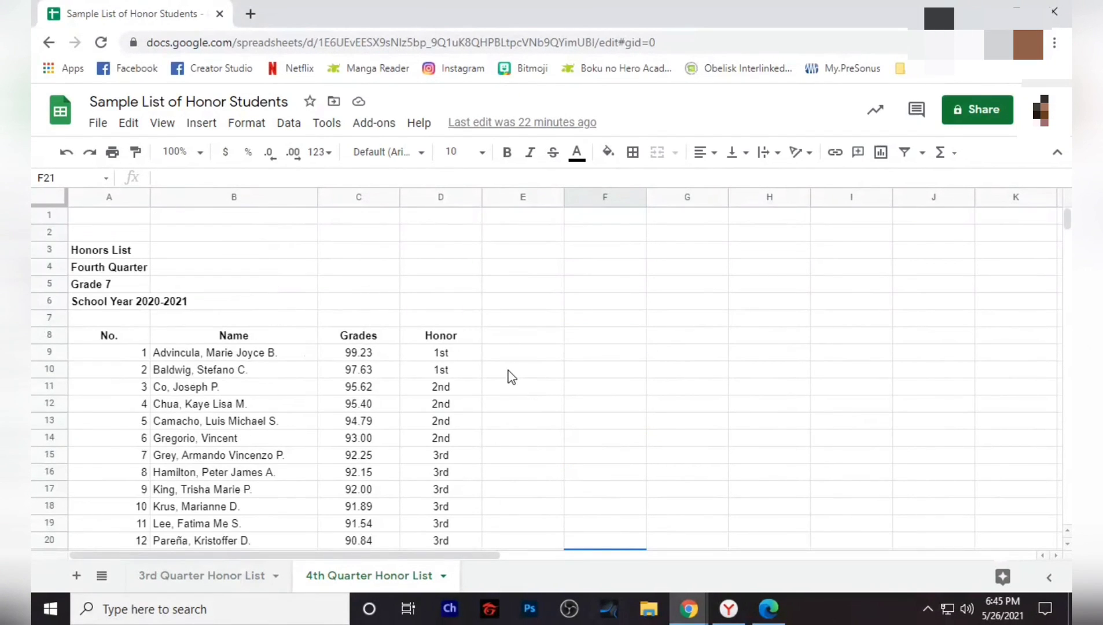
{"action": "left_click", "coordinate": [512, 357]}
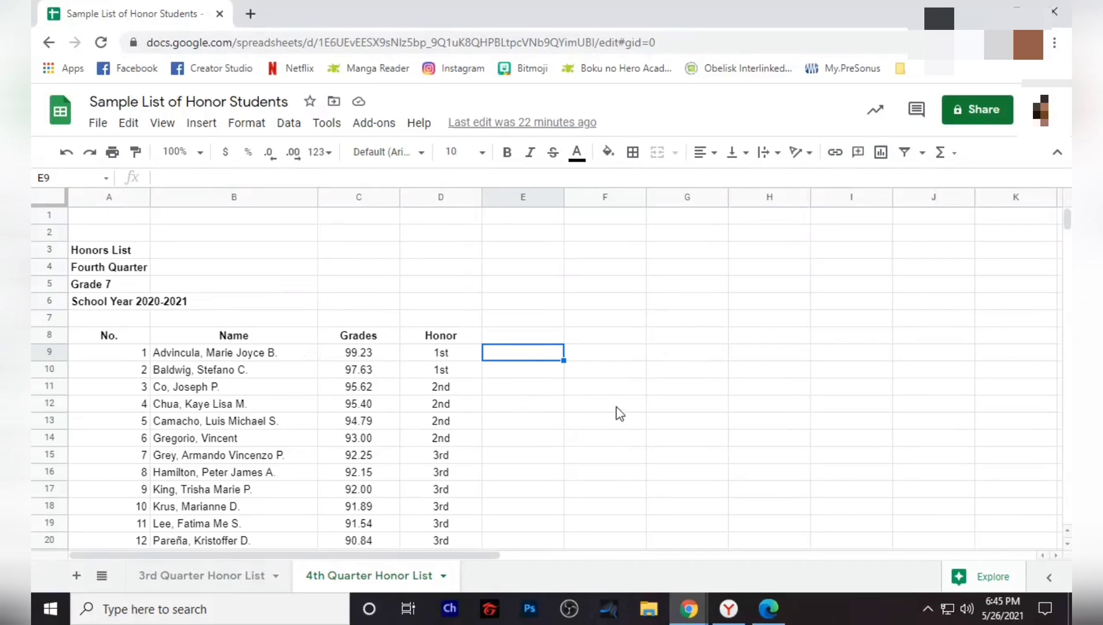
{"action": "left_click", "coordinate": [572, 478]}
{"action": "left_click_drag", "start_coordinate": [459, 351], "coordinate": [449, 458]}
{"action": "left_click", "coordinate": [692, 319]}
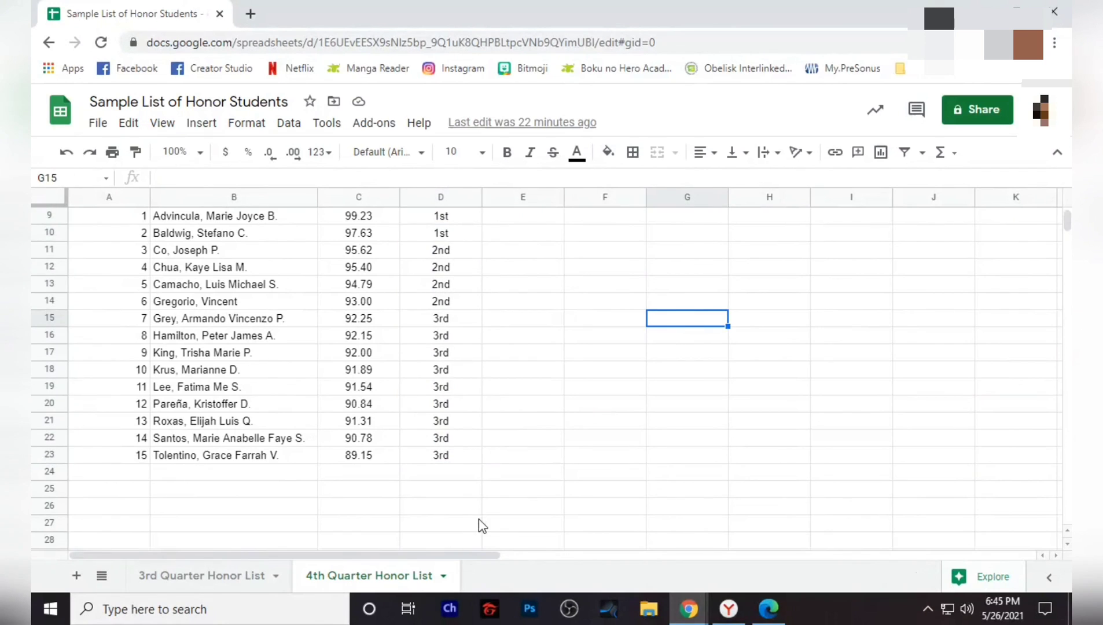
Step: Return to the Canva certificate and place the caret in the recipient name
{"action": "key", "text": "alt+Tab"}
{"action": "left_click", "coordinate": [579, 341]}
{"action": "left_click", "coordinate": [578, 338]}
Step: Replace the sample student name with a blank underscore line
{"action": "left_click_drag", "start_coordinate": [436, 338], "coordinate": [544, 337]}
{"action": "left_click", "coordinate": [679, 339]}
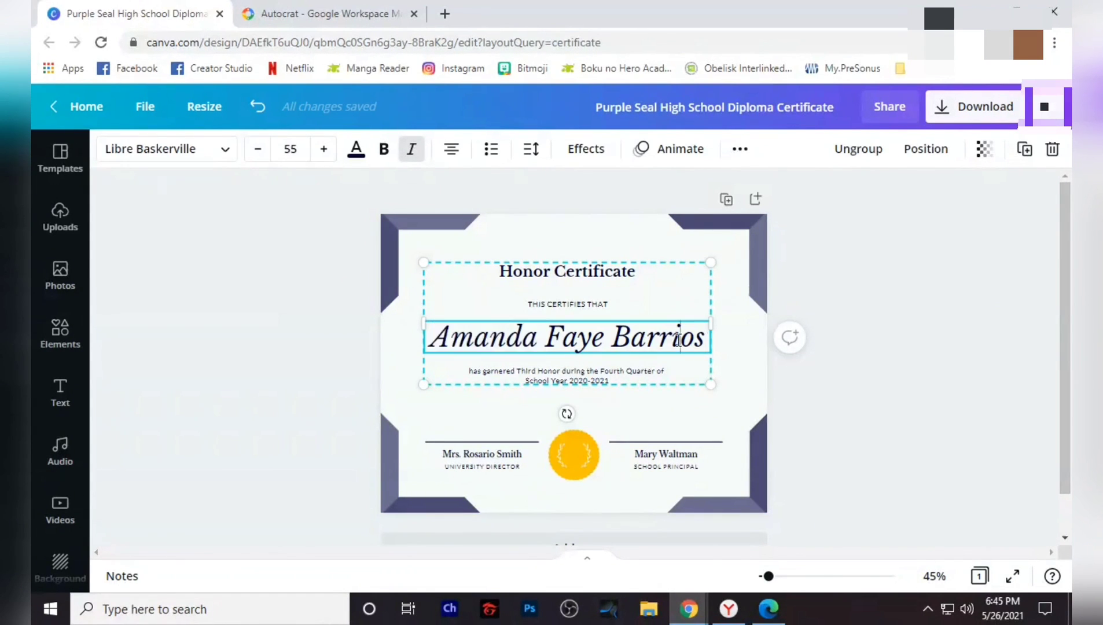
{"action": "left_click_drag", "start_coordinate": [710, 347], "coordinate": [451, 383]}
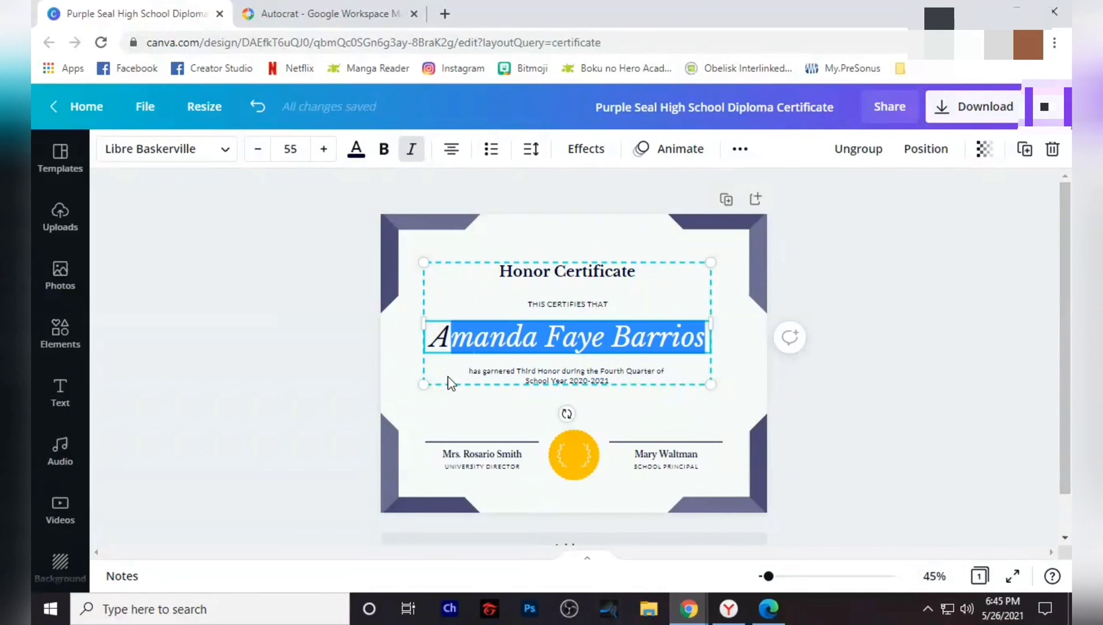
{"action": "key", "text": "BackSpace"}
{"action": "key", "text": "BackSpace"}
{"action": "type", "text": "_________________"}
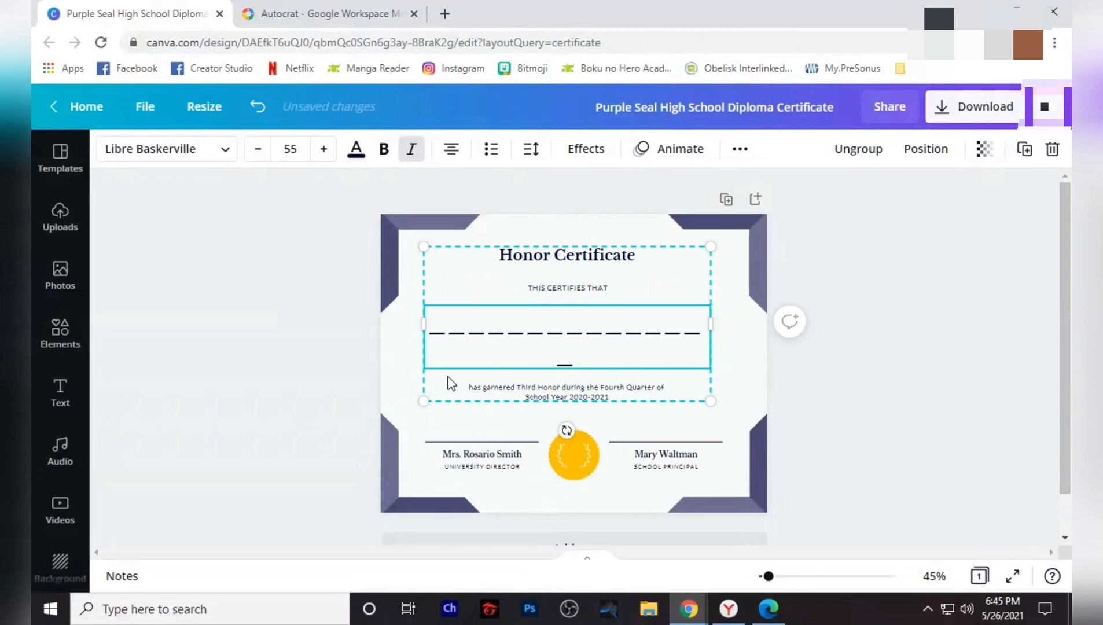
{"action": "key", "text": "BackSpace"}
{"action": "key", "text": "BackSpace"}
{"action": "key", "text": "BackSpace"}
{"action": "key", "text": "BackSpace"}
{"action": "key", "text": "BackSpace"}
{"action": "key", "text": "BackSpace"}
{"action": "key", "text": "BackSpace"}
{"action": "key", "text": "BackSpace"}
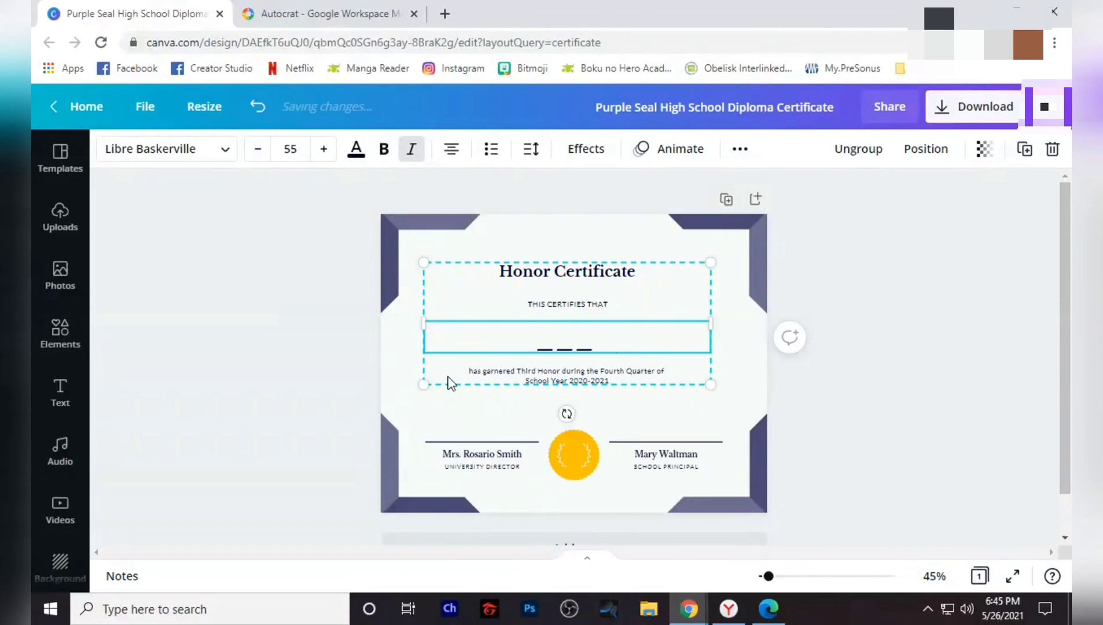
{"action": "key", "text": "BackSpace"}
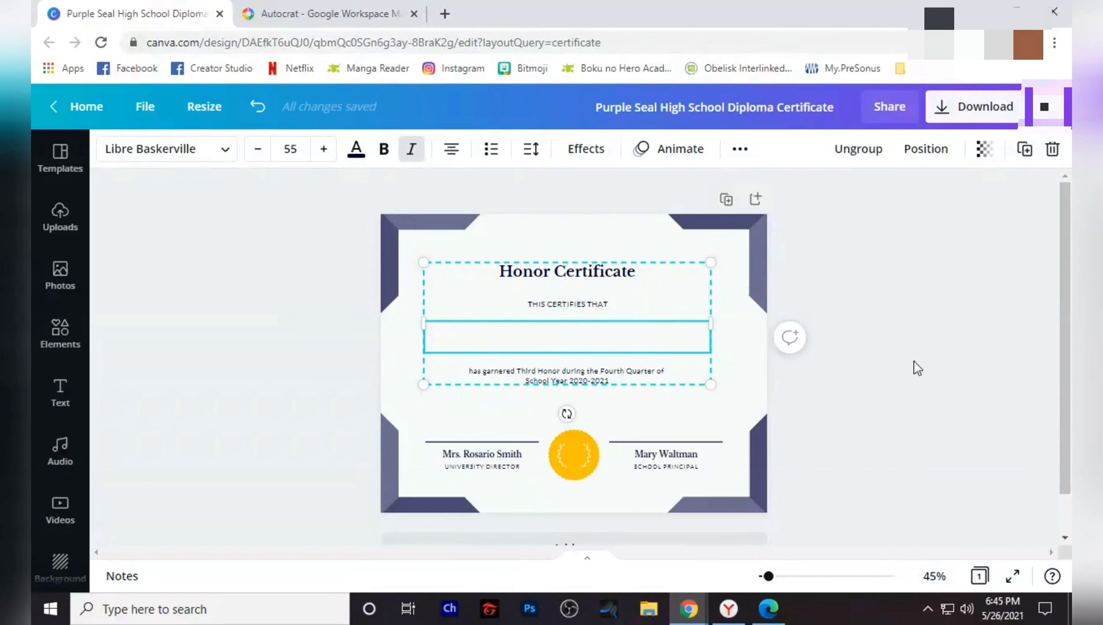
{"action": "left_click", "coordinate": [916, 367]}
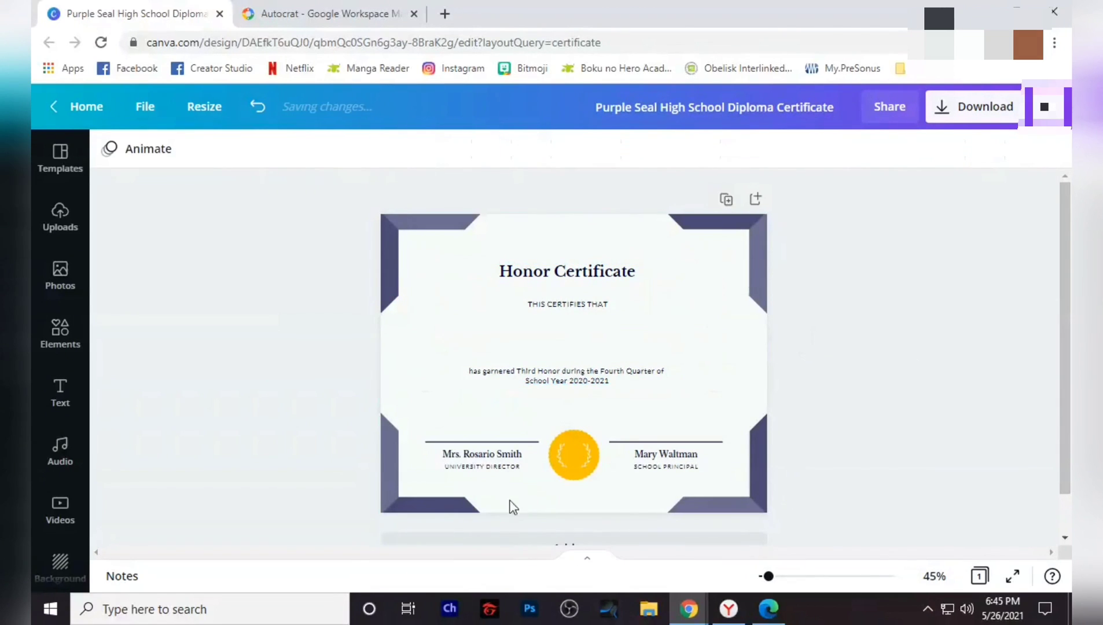
Step: Delete 'Third Honor' from the citation, leaving a blank before 'during'
{"action": "left_click", "coordinate": [547, 372]}
{"action": "left_click", "coordinate": [549, 372]}
{"action": "double_click", "coordinate": [550, 372]}
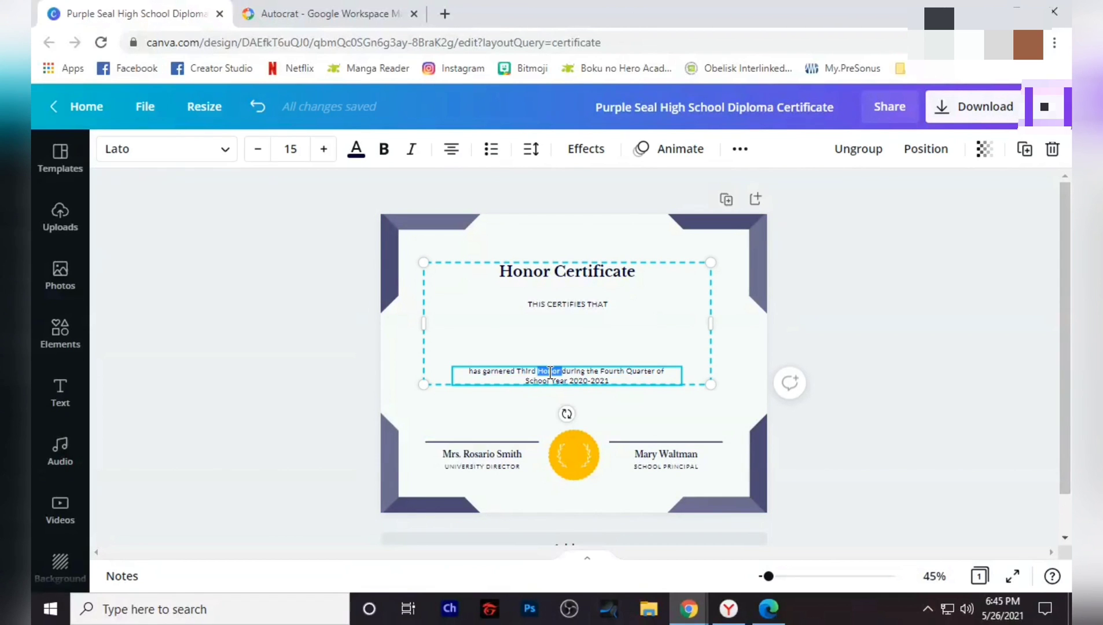
{"action": "key", "text": "BackSpace"}
{"action": "key", "text": "BackSpace"}
{"action": "key", "text": "BackSpace"}
{"action": "key", "text": "BackSpace"}
{"action": "key", "text": "BackSpace"}
{"action": "key", "text": "BackSpace"}
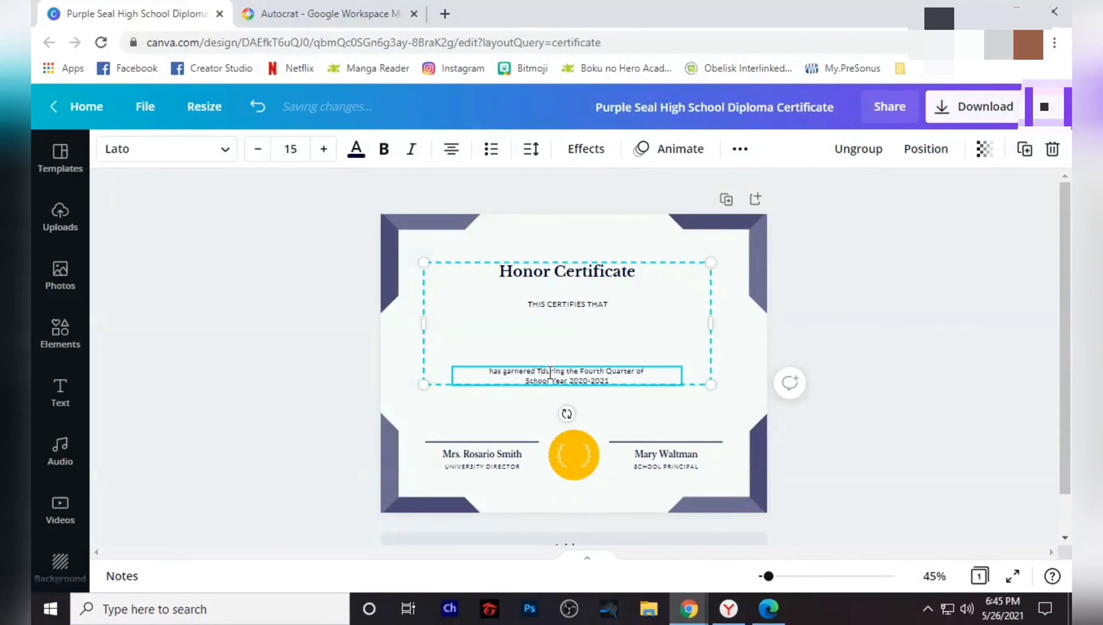
{"action": "type", "text": "___"}
{"action": "key", "text": "BackSpace"}
{"action": "key", "text": "BackSpace"}
{"action": "key", "text": "BackSpace"}
{"action": "type", "text": "b"}
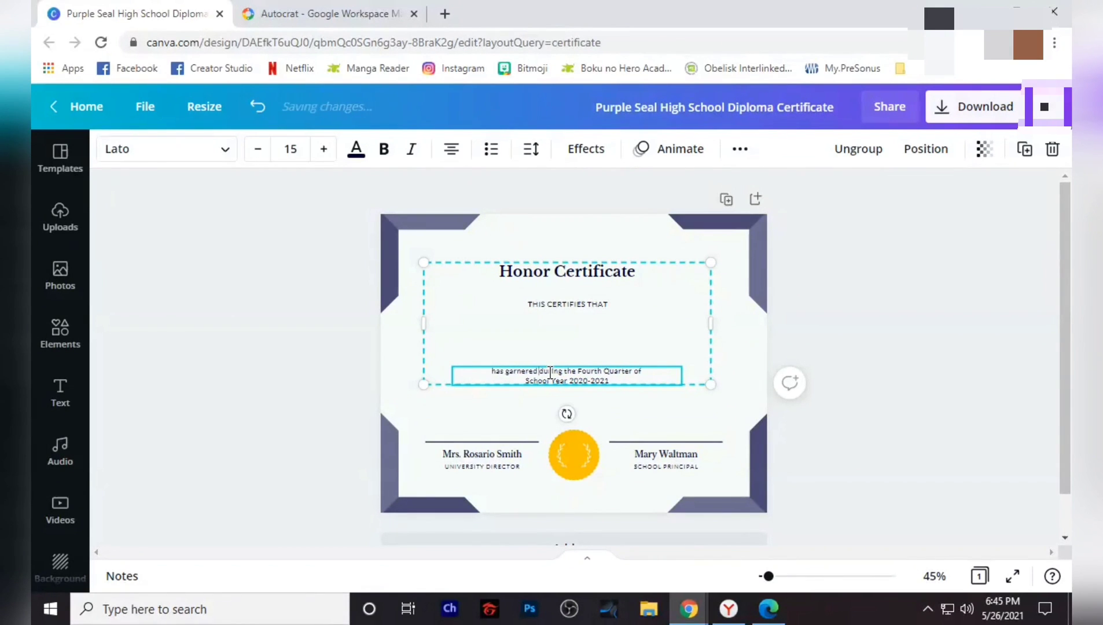
{"action": "key", "text": "BackSpace"}
{"action": "key", "text": "BackSpace"}
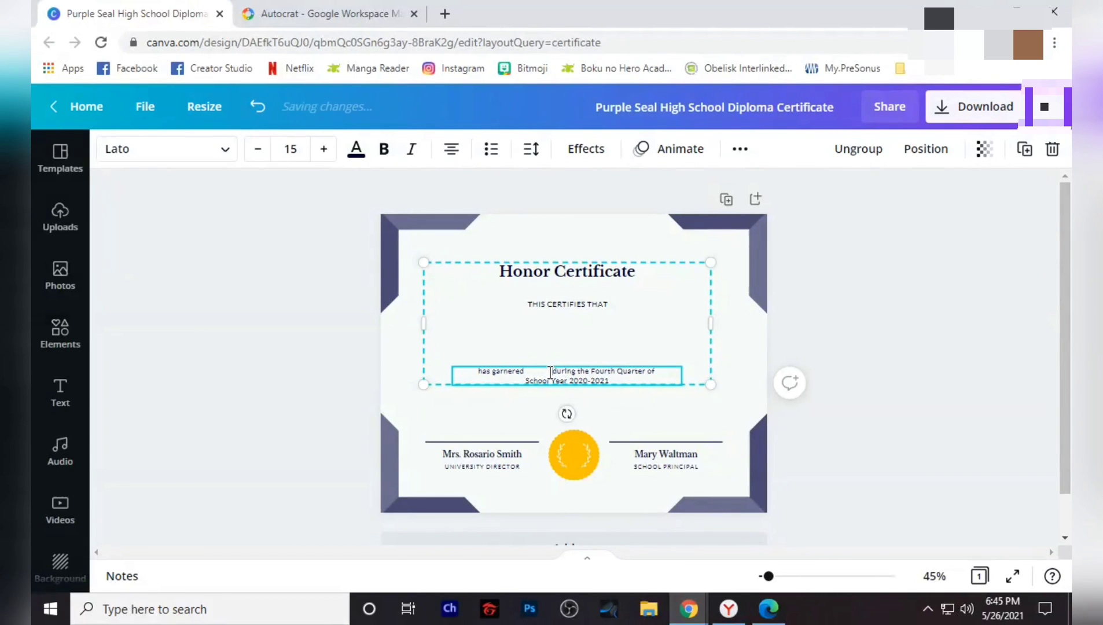
{"action": "type", "text": "s"}
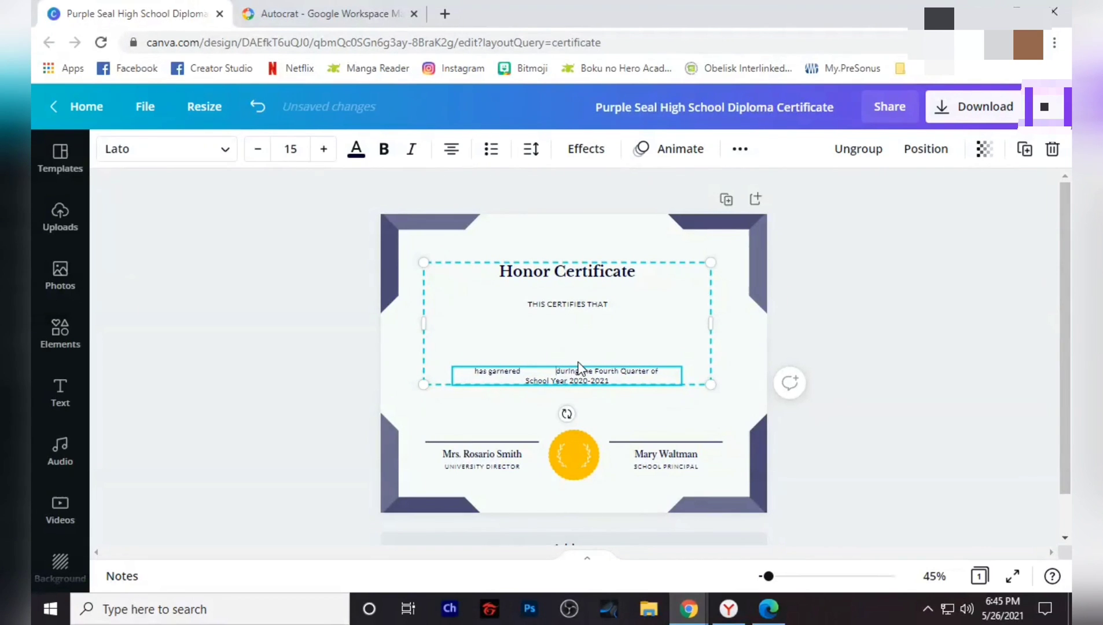
{"action": "key", "text": "BackSpace"}
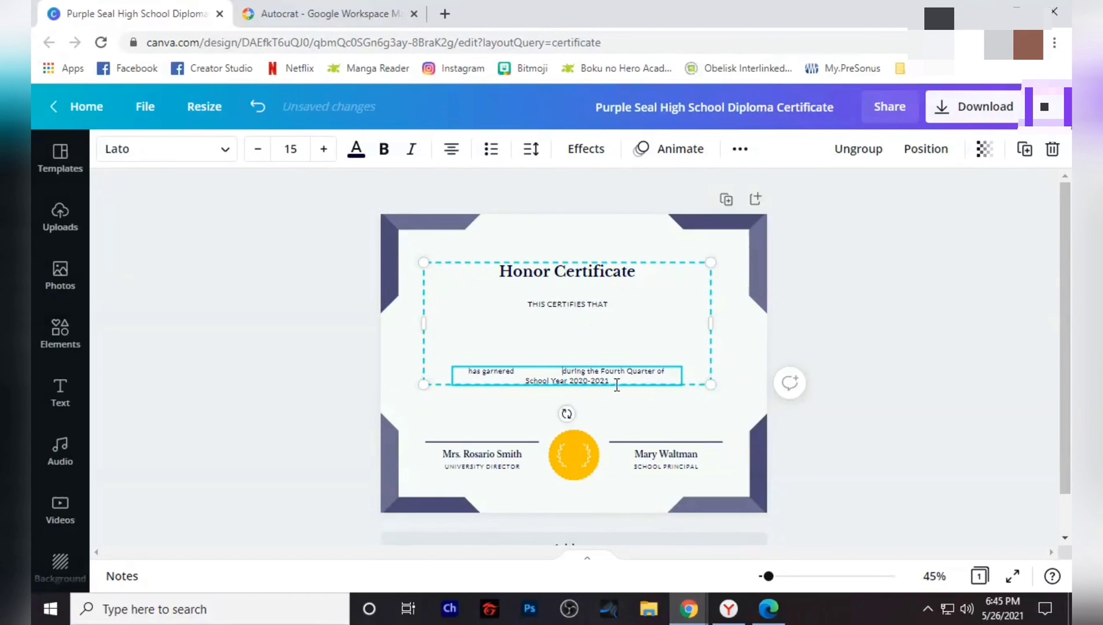
Step: Blank out the word 'Fourth' before 'Quarter' in the citation
{"action": "triple_click", "coordinate": [619, 371]}
{"action": "double_click", "coordinate": [619, 372]}
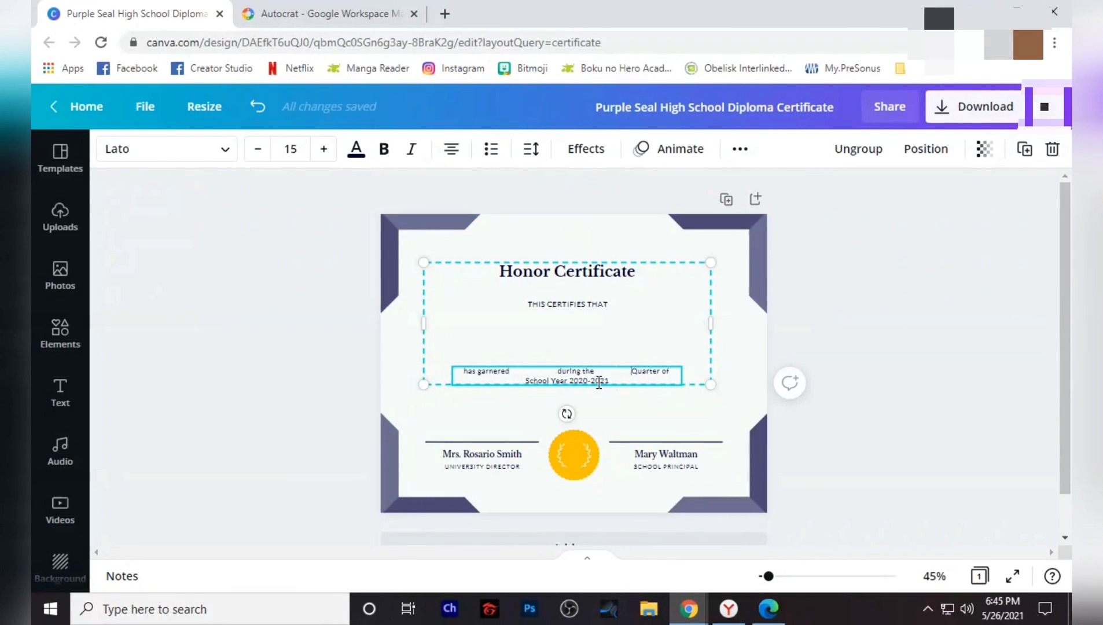
{"action": "left_click", "coordinate": [882, 369]}
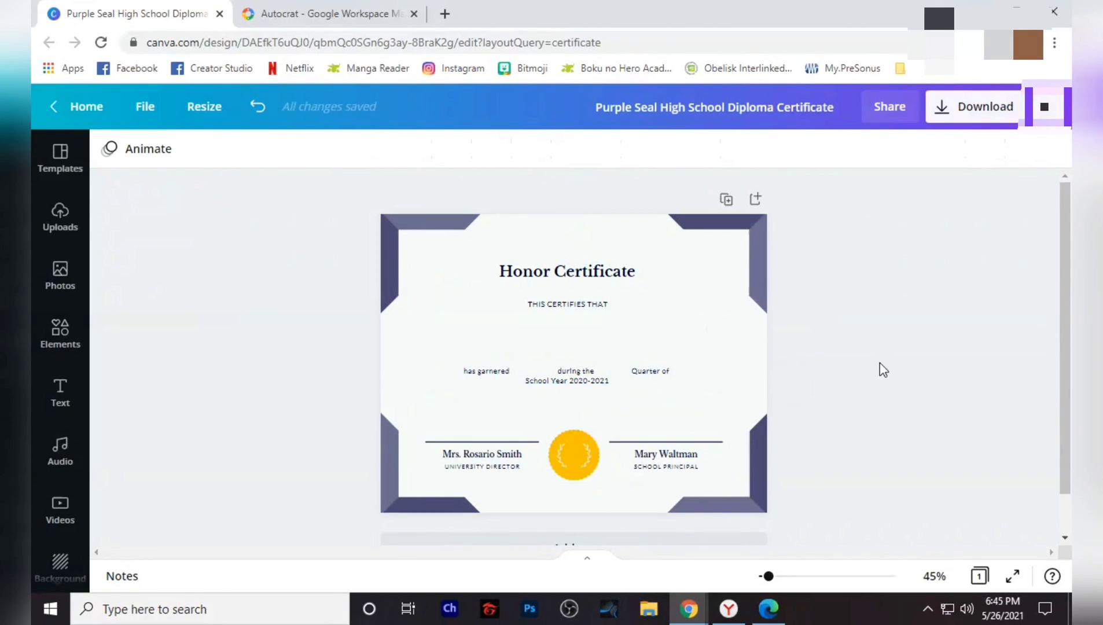
{"action": "left_click", "coordinate": [544, 376]}
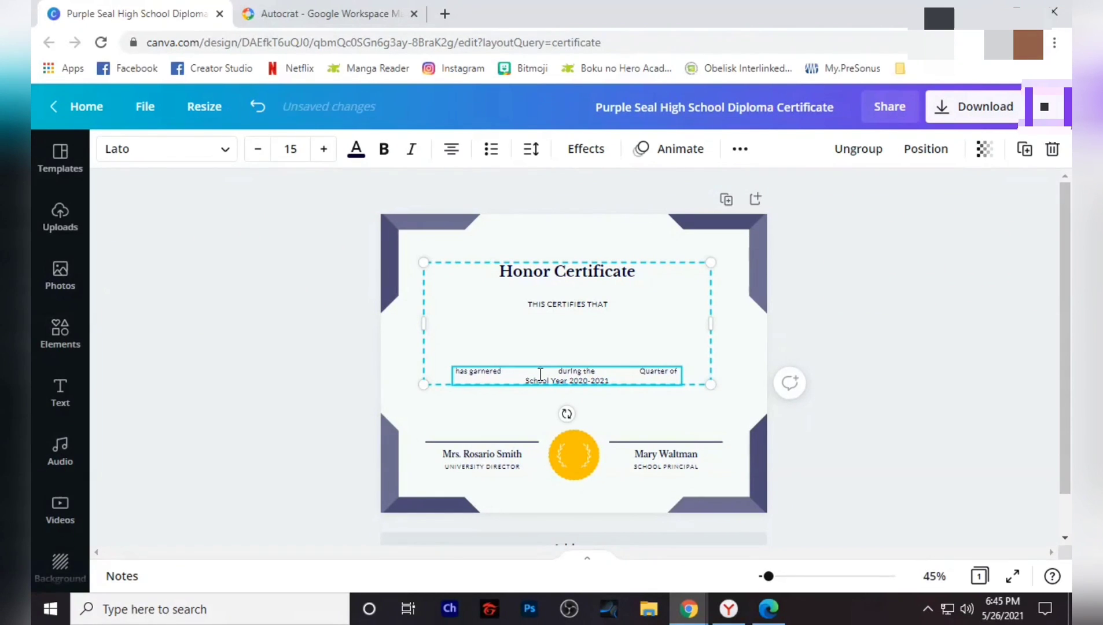
{"action": "left_click", "coordinate": [1060, 283]}
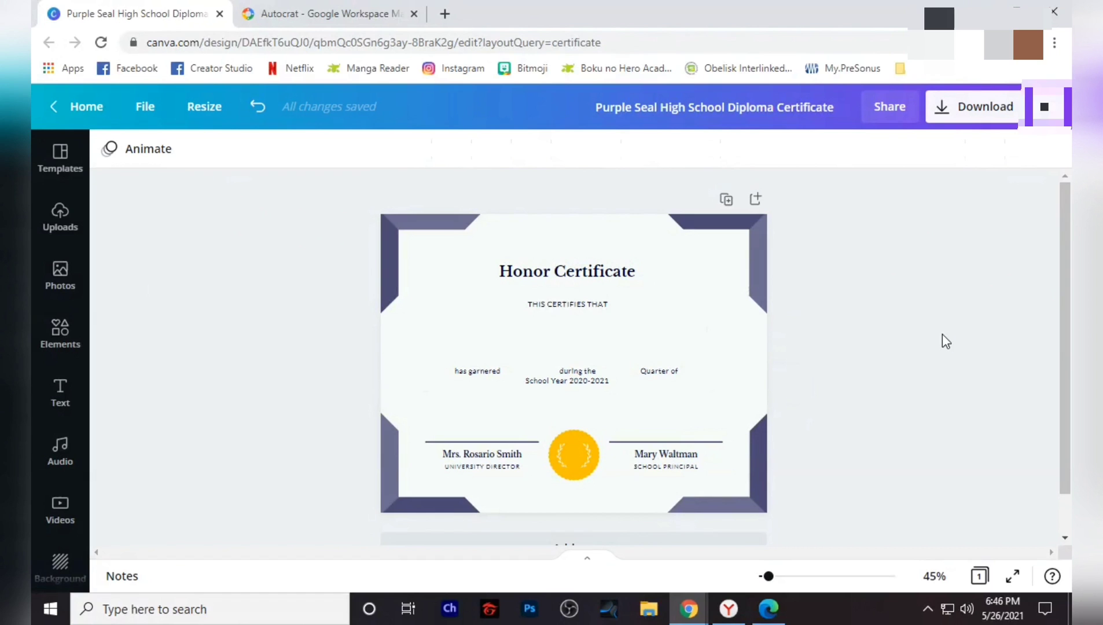
Step: Download the blanked certificate as a PNG file and dismiss the confirmation
{"action": "left_click", "coordinate": [979, 111]}
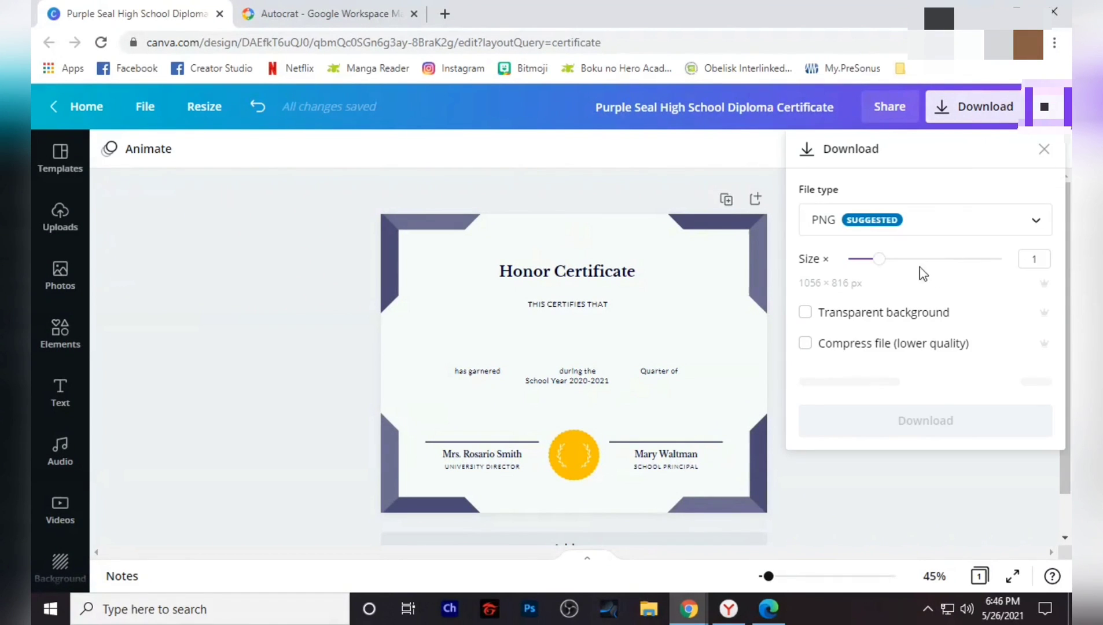
{"action": "left_click", "coordinate": [918, 219]}
{"action": "left_click", "coordinate": [890, 248]}
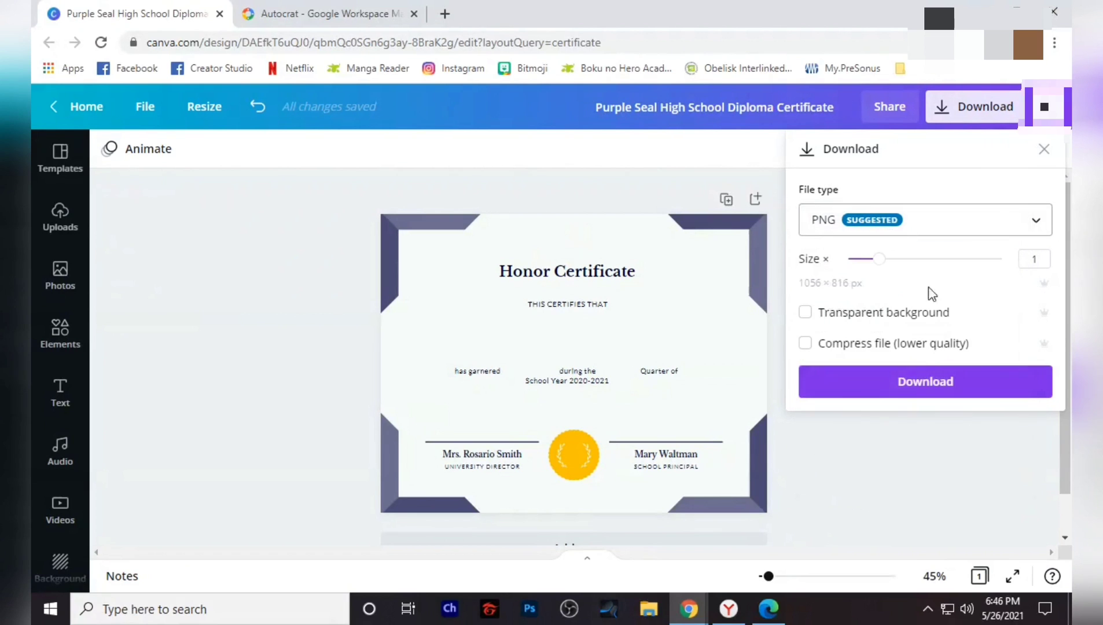
{"action": "left_click", "coordinate": [911, 383]}
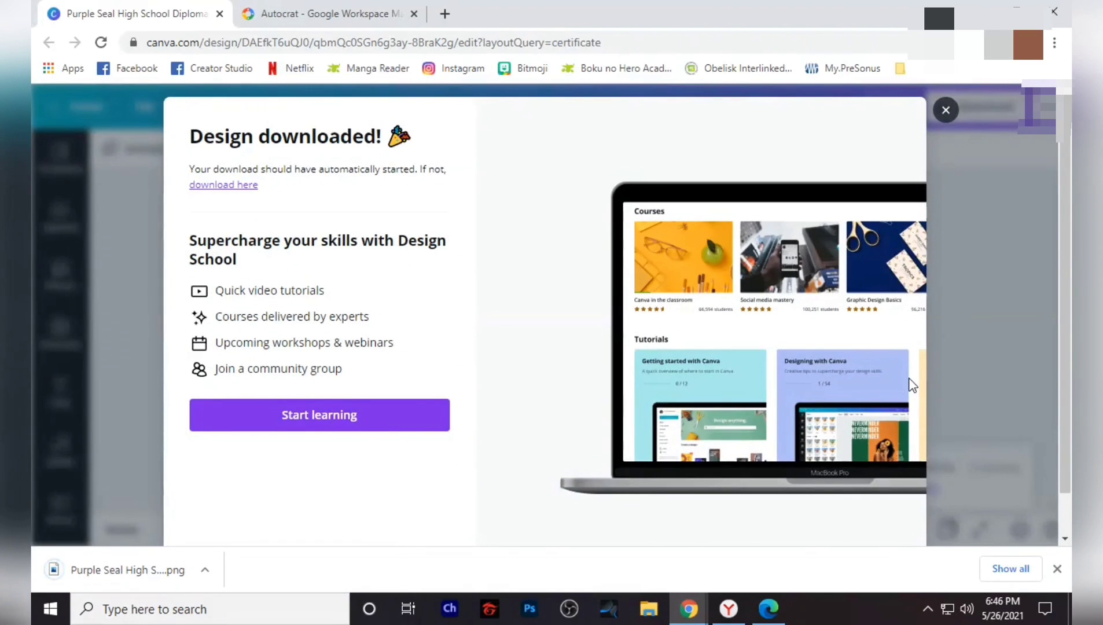
{"action": "left_click", "coordinate": [946, 110]}
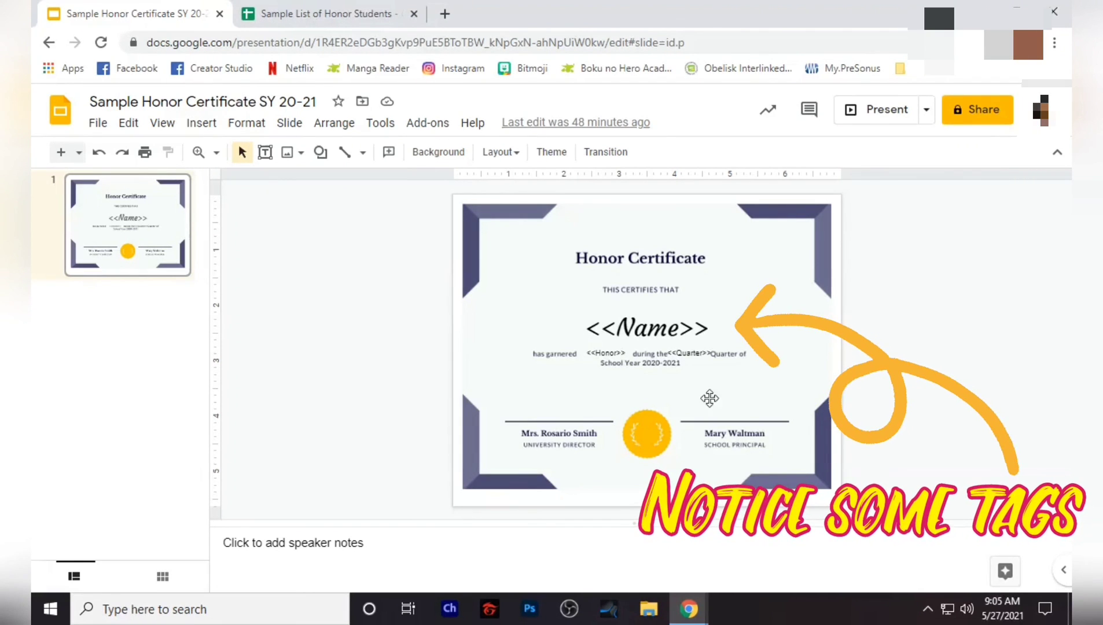
{"action": "left_click", "coordinate": [621, 354]}
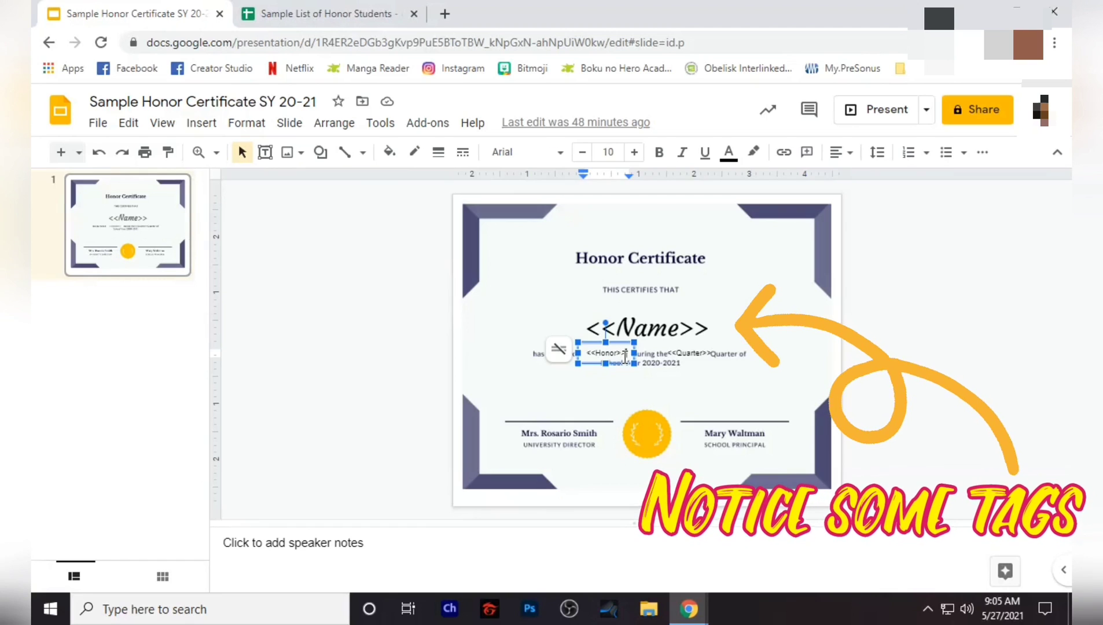
{"action": "double_click", "coordinate": [621, 354]}
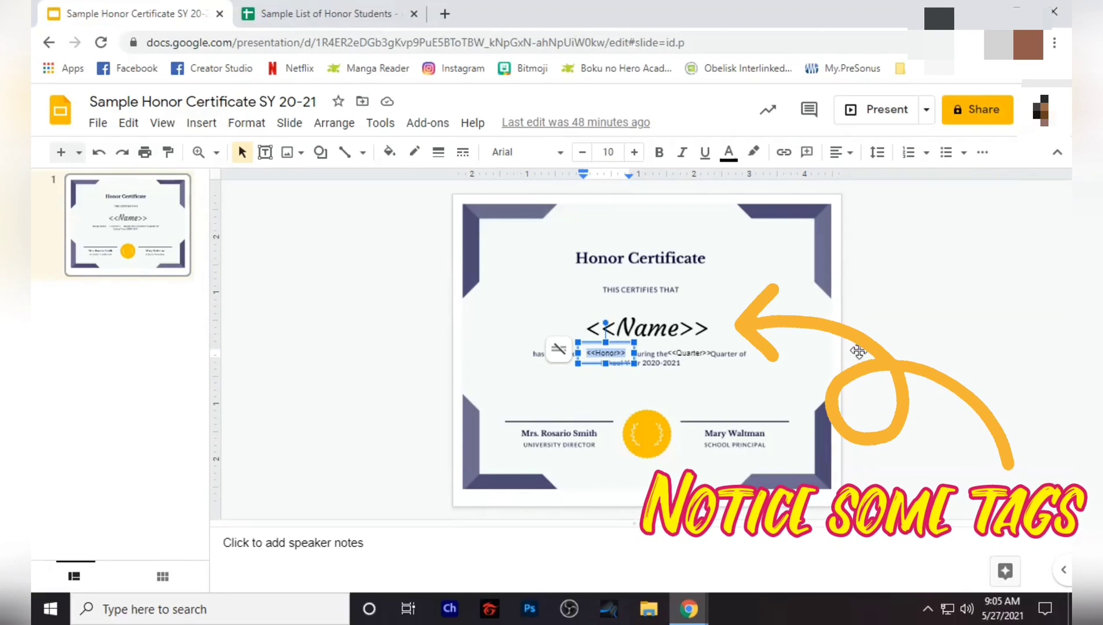
{"action": "left_click", "coordinate": [928, 336]}
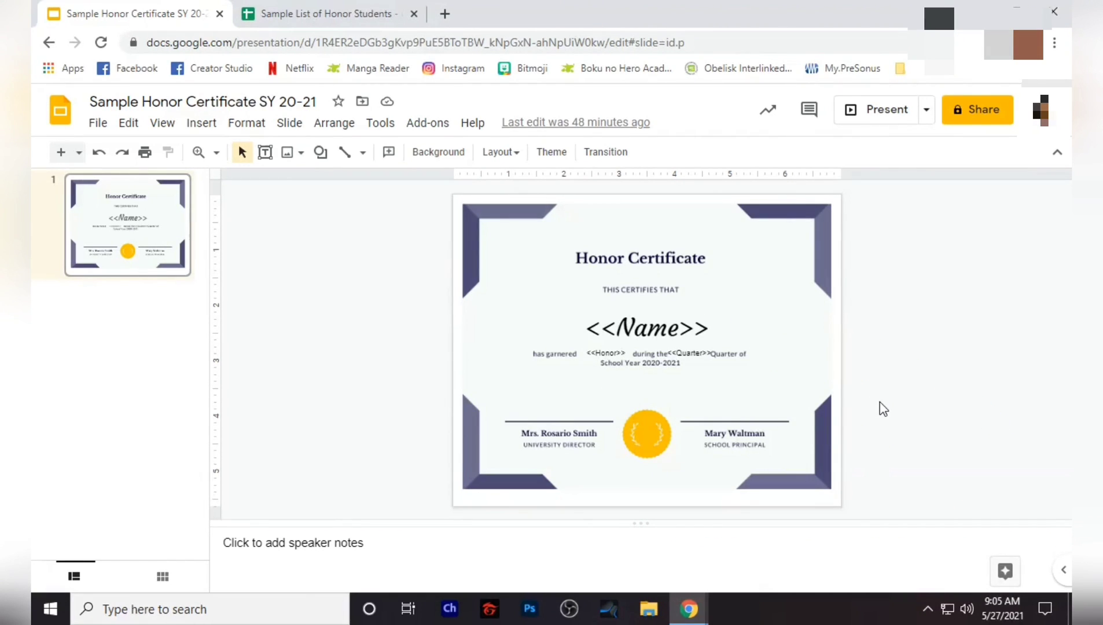
{"action": "left_click", "coordinate": [623, 356]}
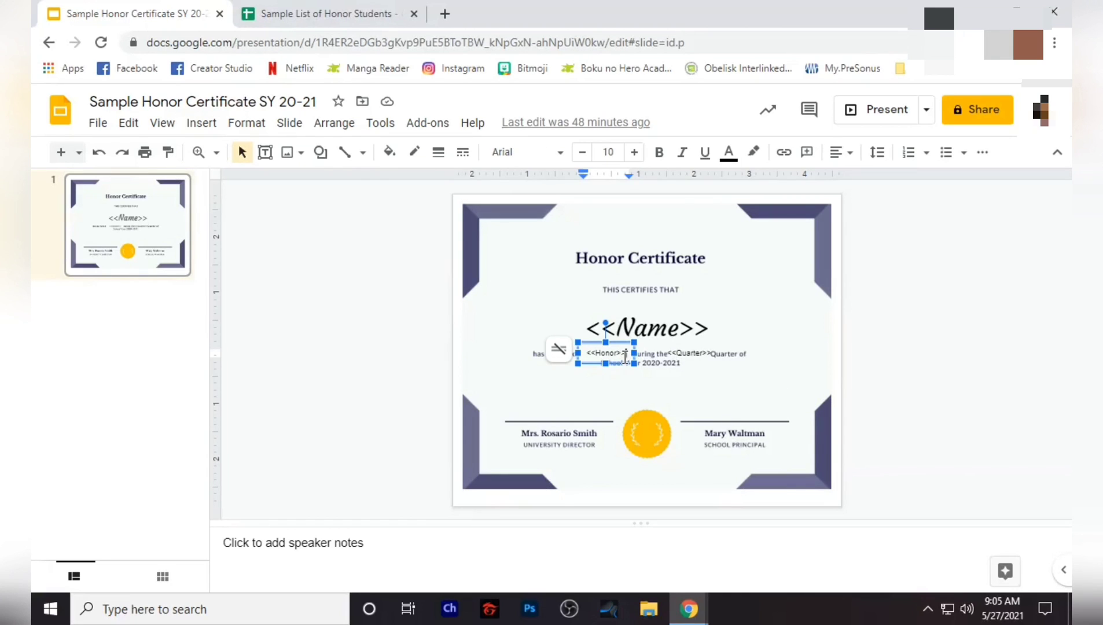
{"action": "left_click", "coordinate": [932, 336]}
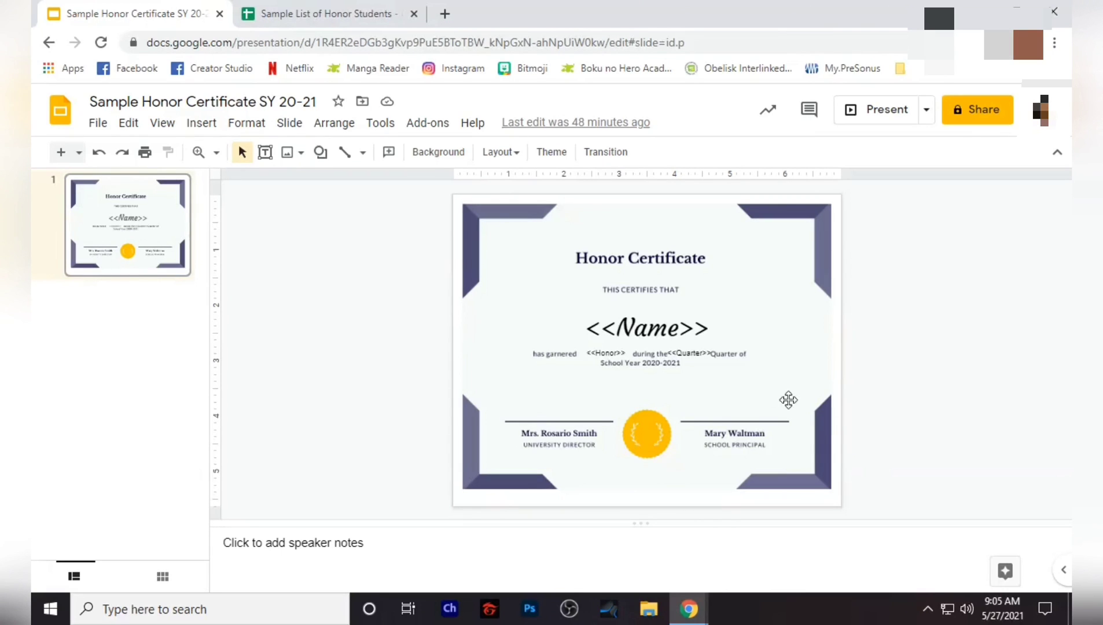
{"action": "left_click", "coordinate": [623, 356]}
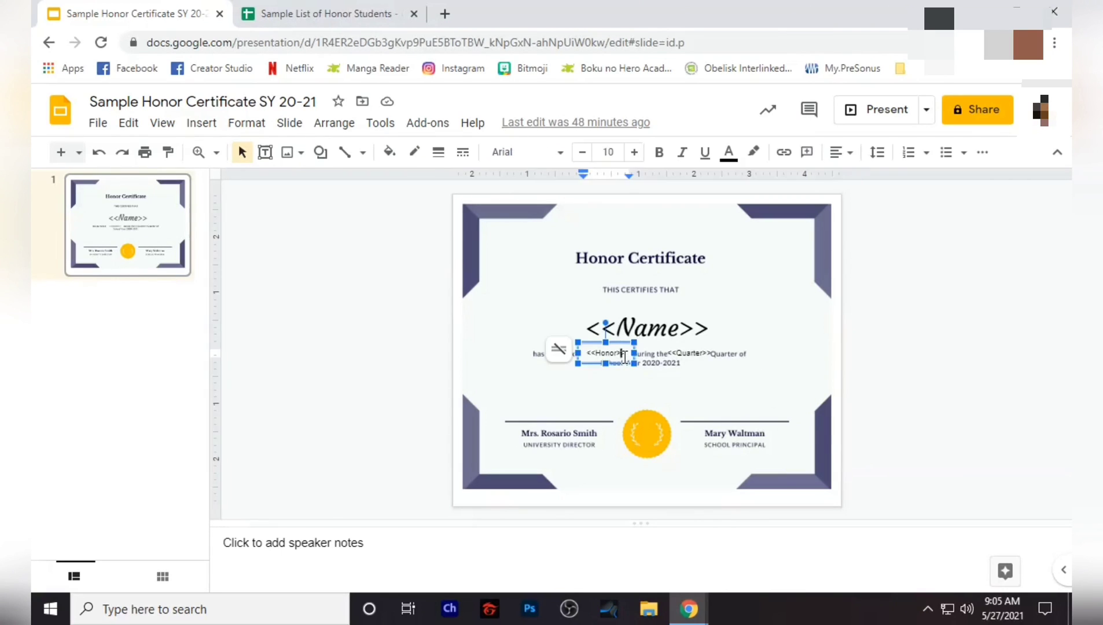
{"action": "left_click_drag", "start_coordinate": [624, 354], "coordinate": [599, 352]}
{"action": "left_click", "coordinate": [928, 331]}
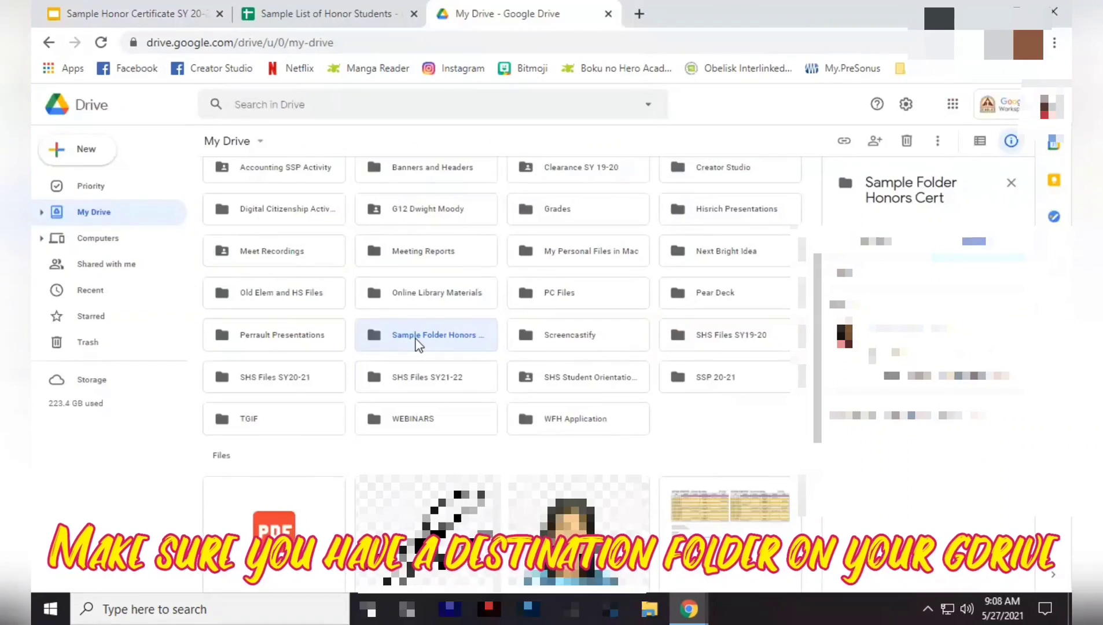
Step: Create a '4th Quarter Honors Cert Sample' folder inside Sample Folder Honors Cert
{"action": "double_click", "coordinate": [414, 338]}
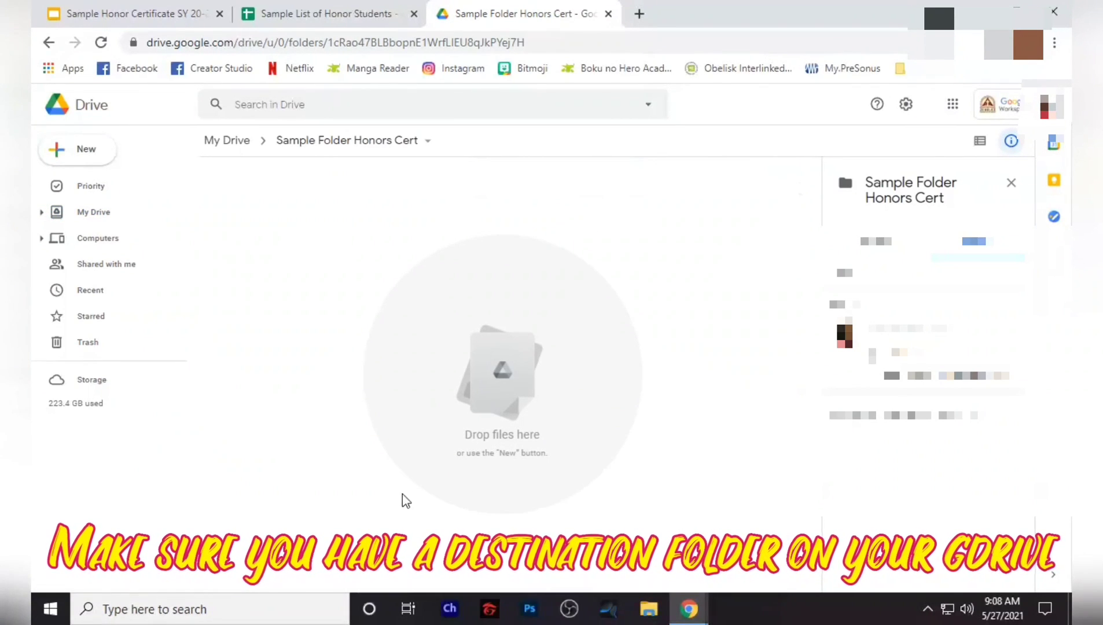
{"action": "right_click", "coordinate": [451, 262]}
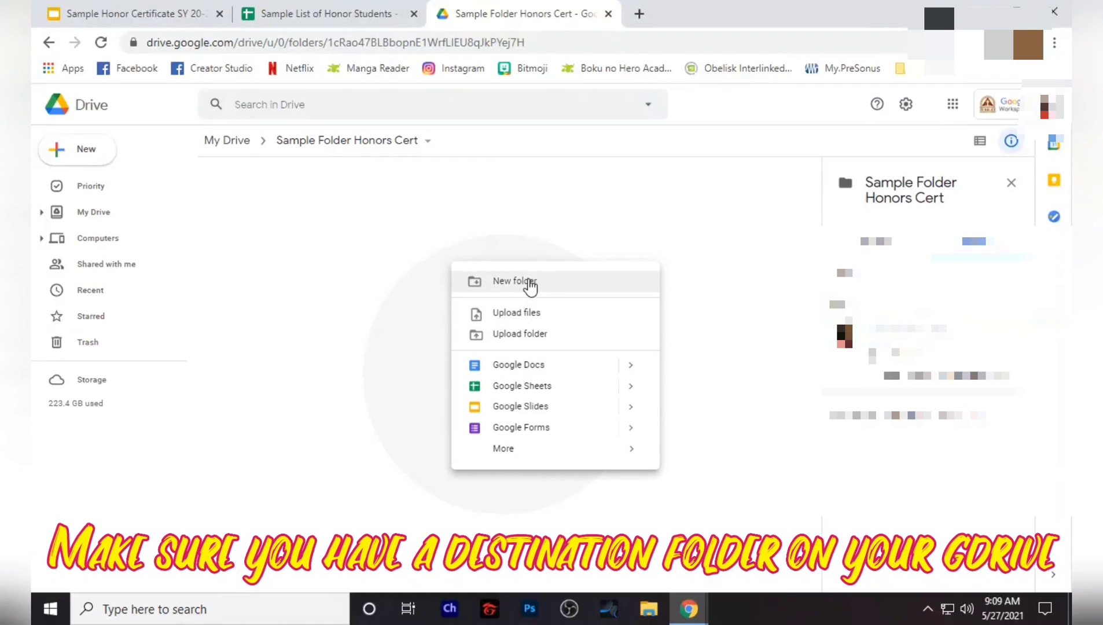
{"action": "left_click", "coordinate": [531, 285]}
{"action": "type", "text": "4th Quarter Honors Cert Sample"}
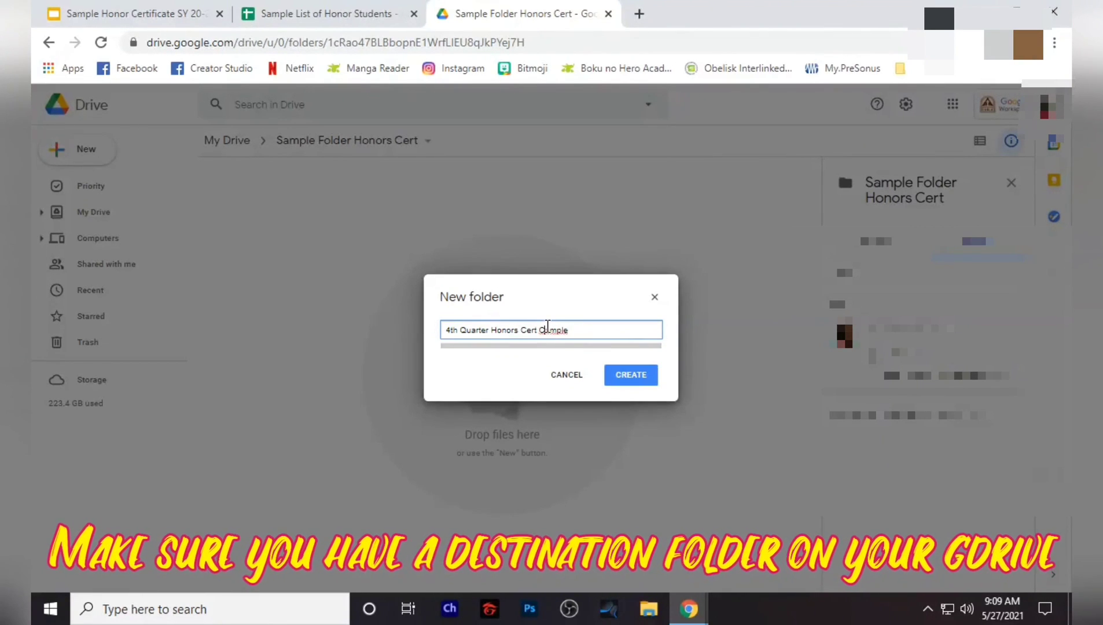
{"action": "left_click", "coordinate": [629, 375]}
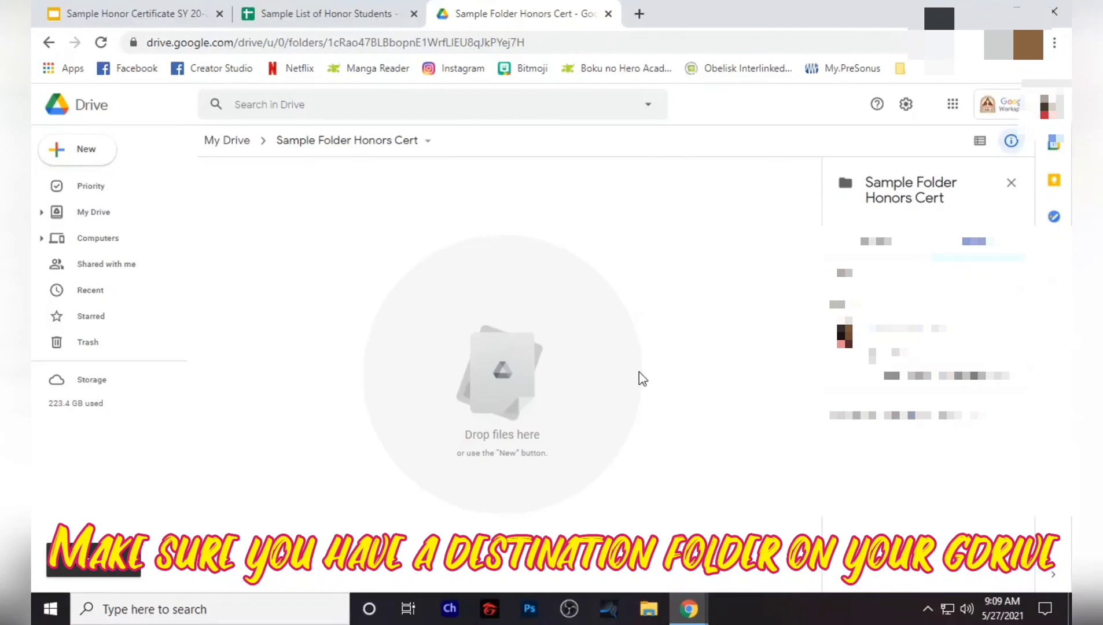
{"action": "left_click", "coordinate": [431, 251]}
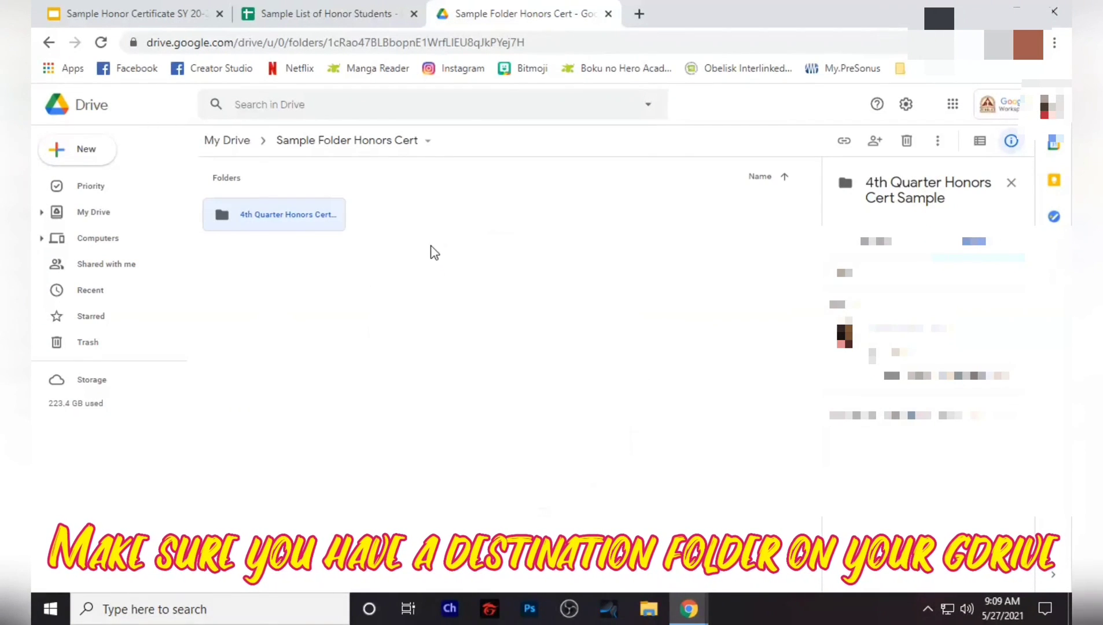
Step: In the honor students spreadsheet, select the header row and student rows 2–19
{"action": "left_click", "coordinate": [306, 17]}
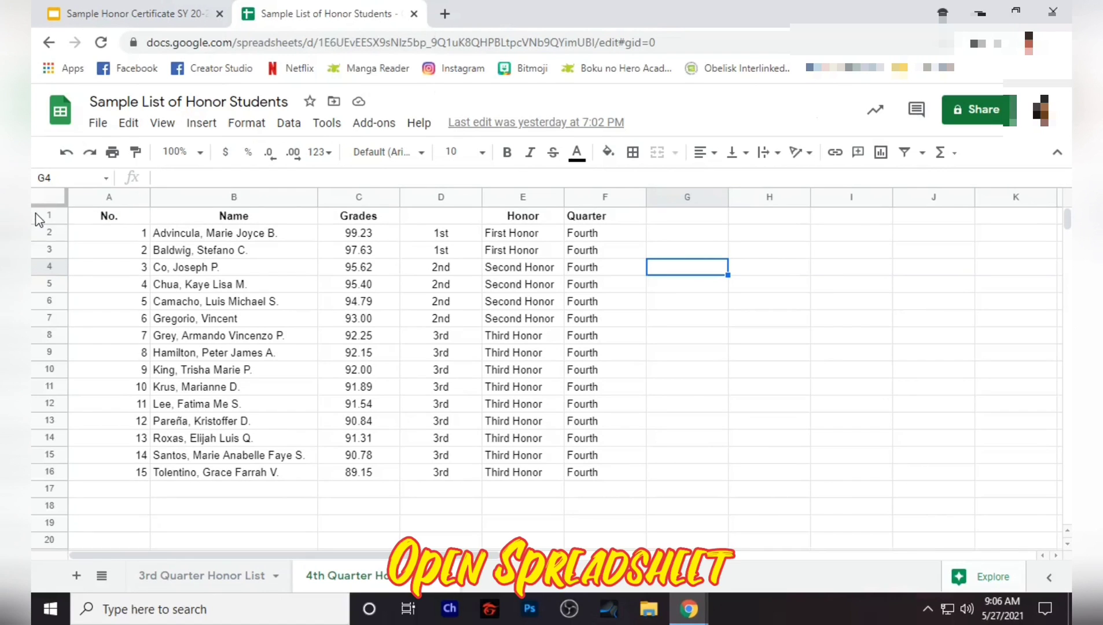
{"action": "left_click", "coordinate": [36, 213]}
{"action": "left_click_drag", "start_coordinate": [50, 232], "coordinate": [91, 528]}
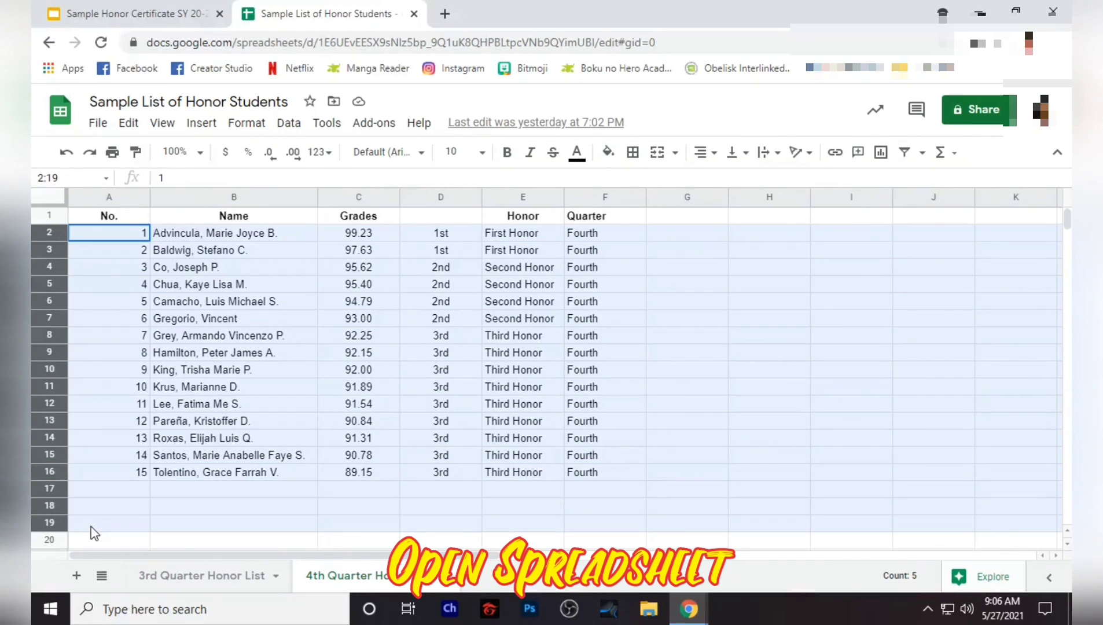
Step: Launch the Autocrat add-on and begin a new merge job
{"action": "left_click", "coordinate": [362, 125]}
{"action": "mouse_move", "coordinate": [405, 193]}
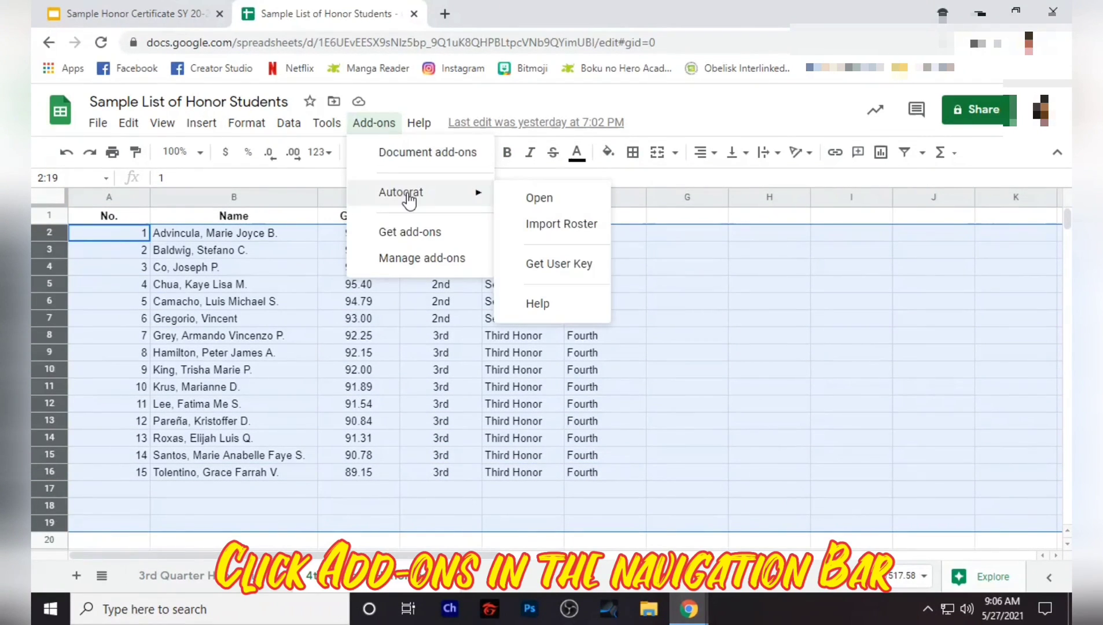
{"action": "left_click", "coordinate": [570, 207]}
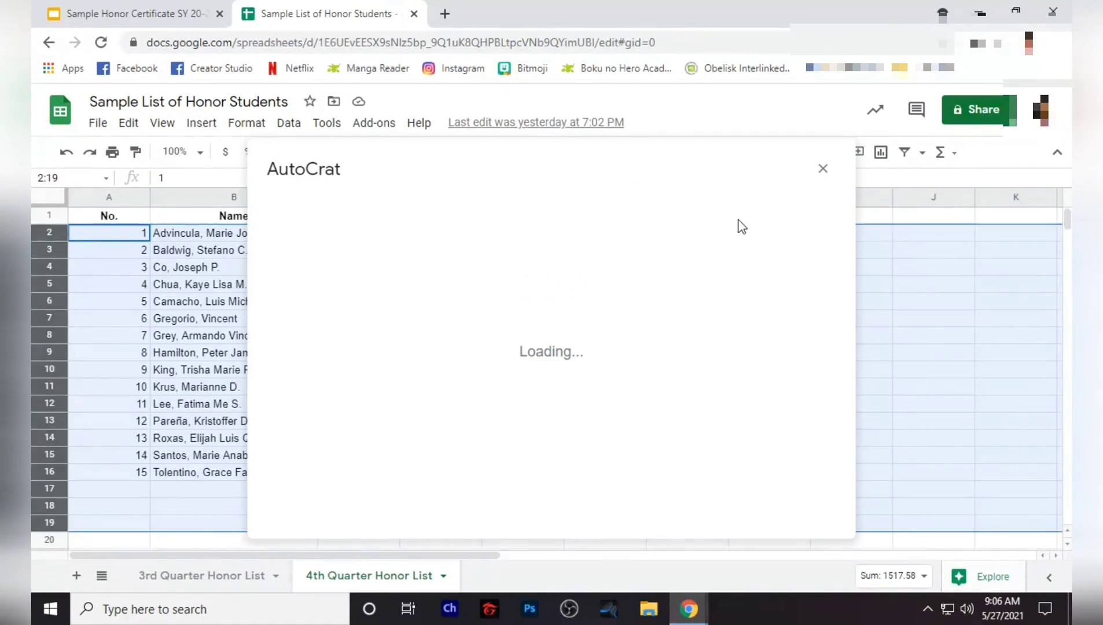
{"action": "left_click", "coordinate": [785, 501]}
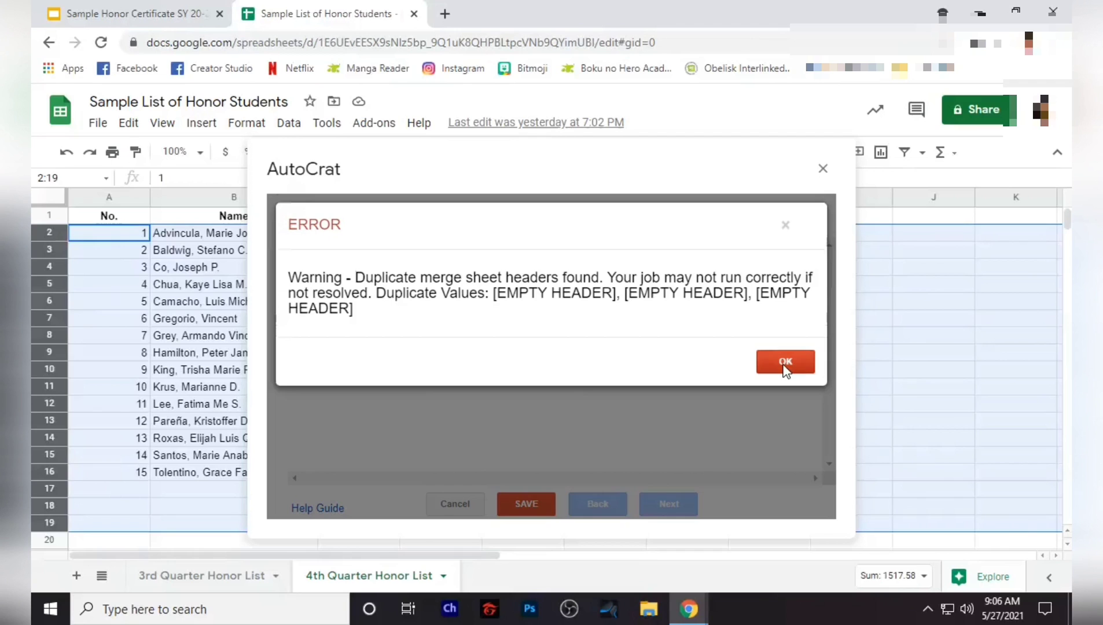
Step: Name the job '4th Quarter Honors Cert' by editing the reused '3rd Quarter Congratulatory' name
{"action": "left_click", "coordinate": [785, 362]}
{"action": "left_click", "coordinate": [426, 278]}
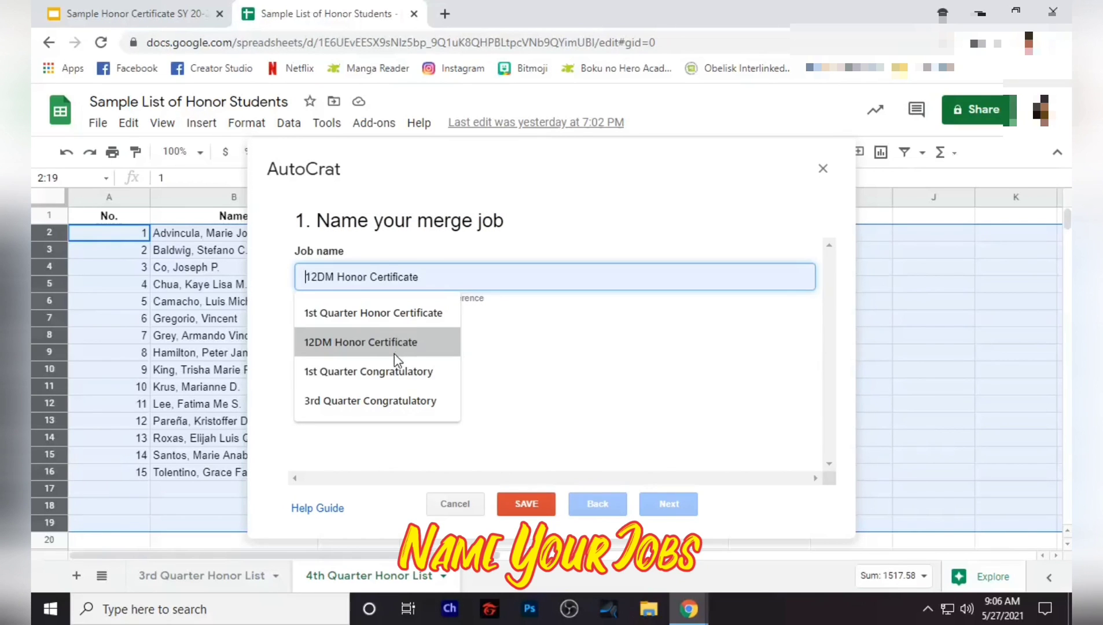
{"action": "left_click", "coordinate": [381, 404]}
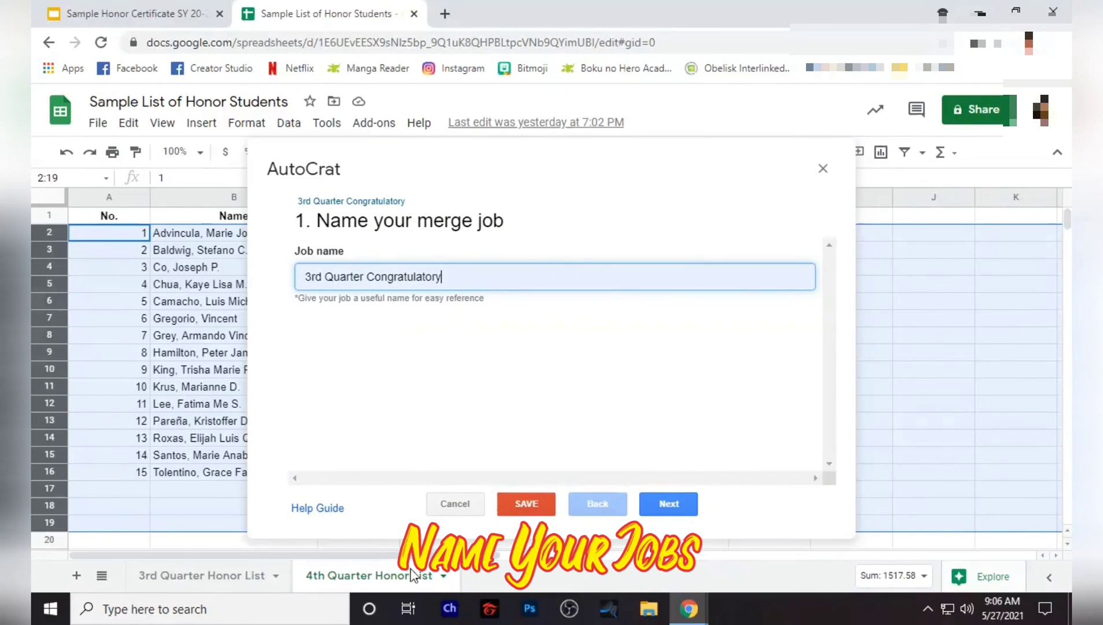
{"action": "double_click", "coordinate": [312, 276]}
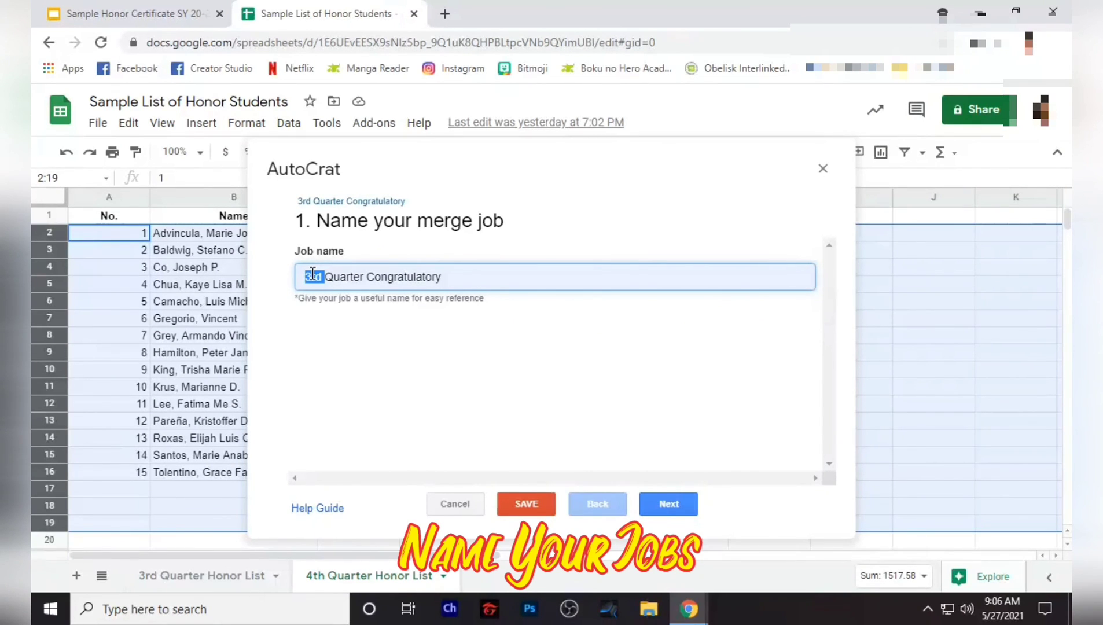
{"action": "key", "text": "BackSpace"}
{"action": "type", "text": "4th"}
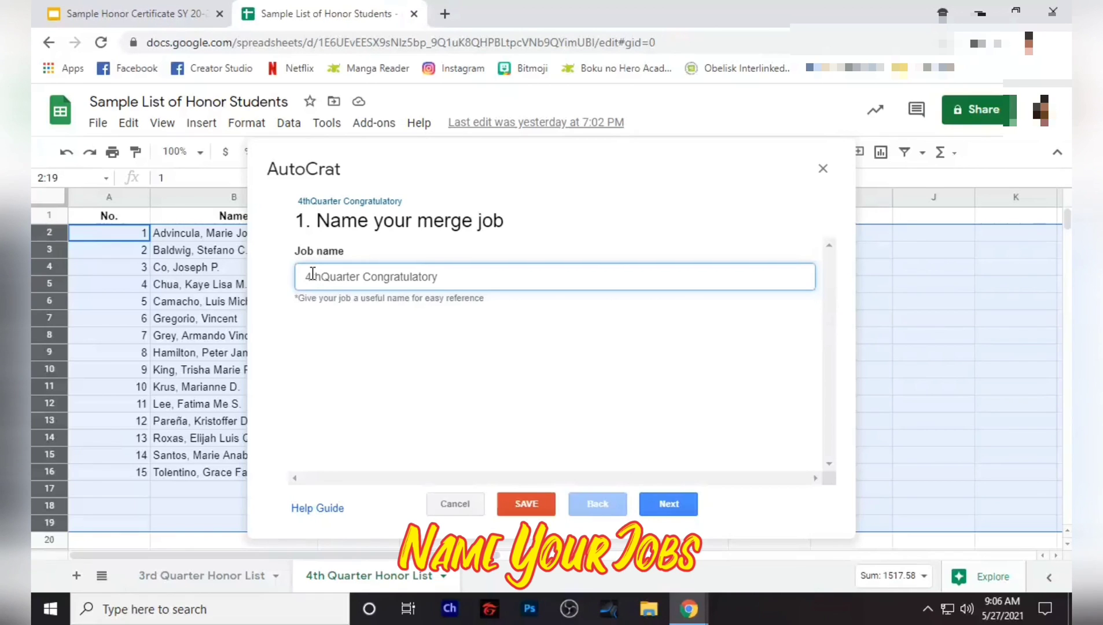
{"action": "double_click", "coordinate": [421, 277]}
{"action": "type", "text": "H"}
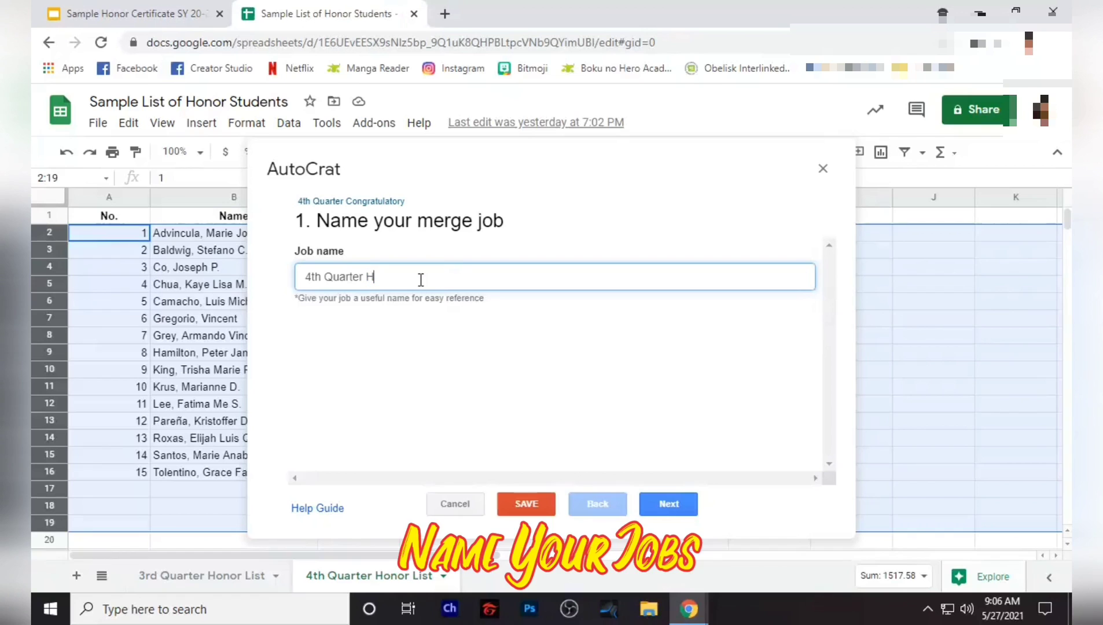
{"action": "type", "text": "onor"}
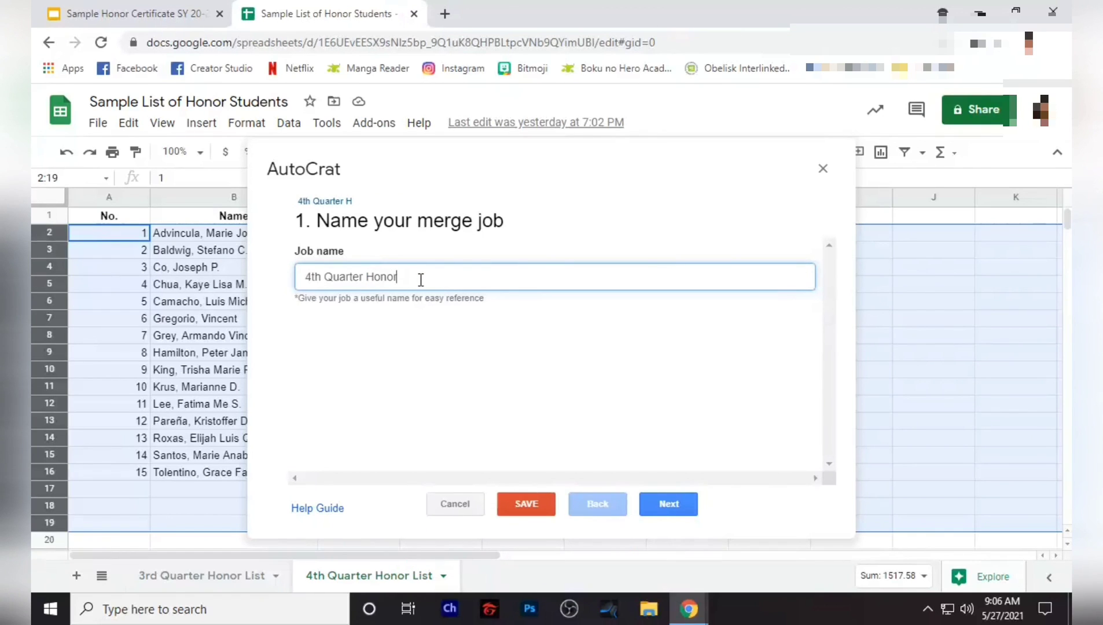
{"action": "type", "text": "s Cert"}
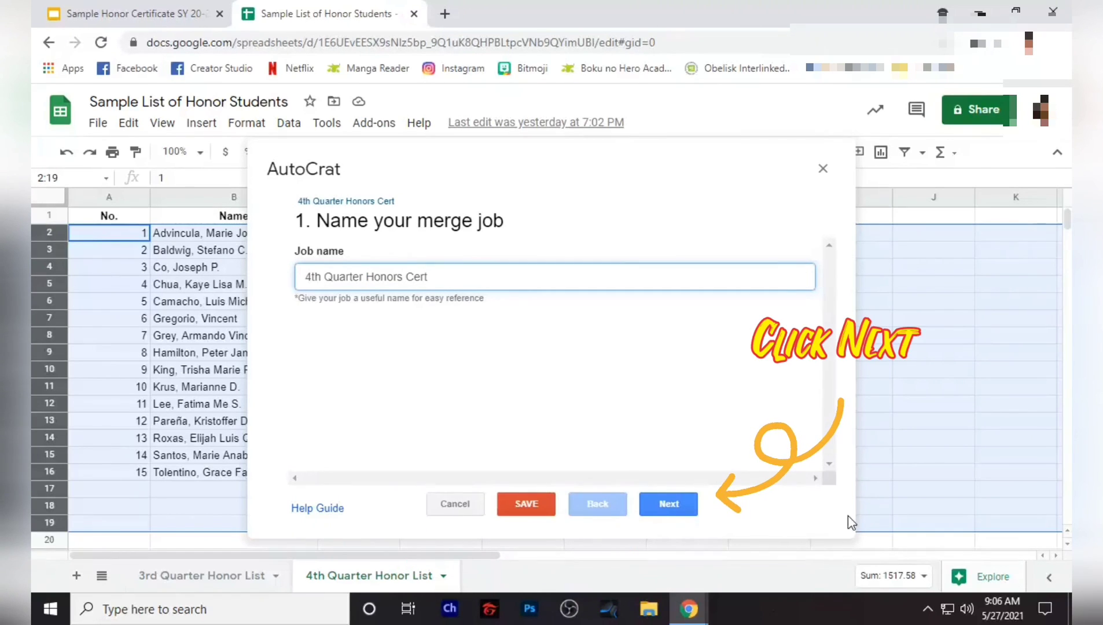
{"action": "left_click", "coordinate": [669, 504]}
Step: Pick the Sample Honor certificate file from Drive as the job's template
{"action": "left_click", "coordinate": [332, 278]}
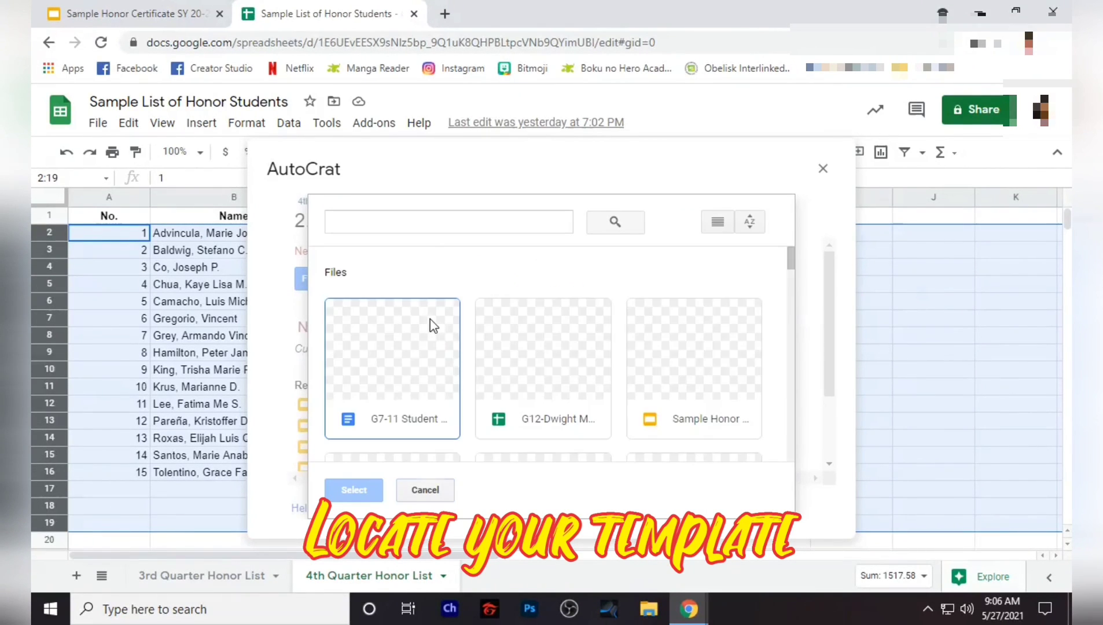
{"action": "double_click", "coordinate": [687, 363]}
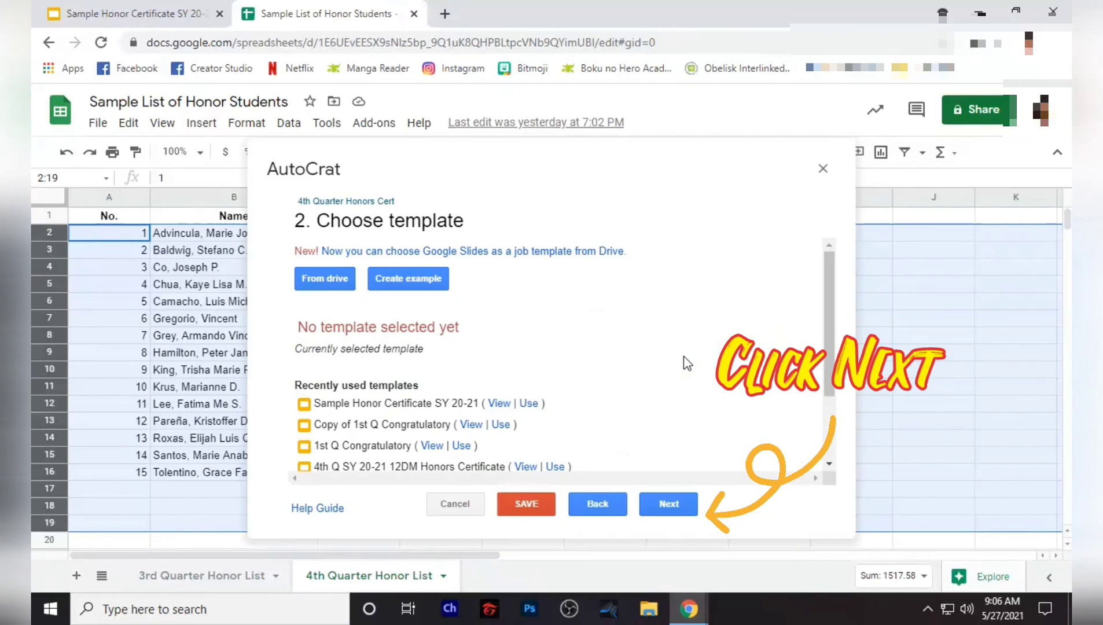
{"action": "left_click", "coordinate": [666, 501]}
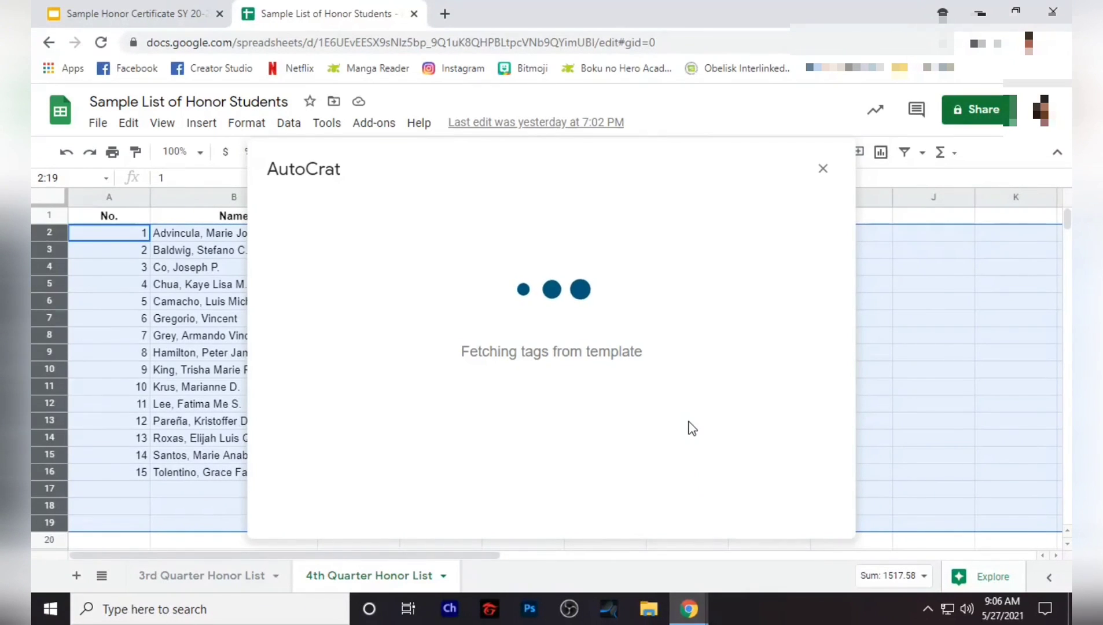
Step: Check the column choices available for the Name, Honor and Quarter tags
{"action": "left_click", "coordinate": [675, 503]}
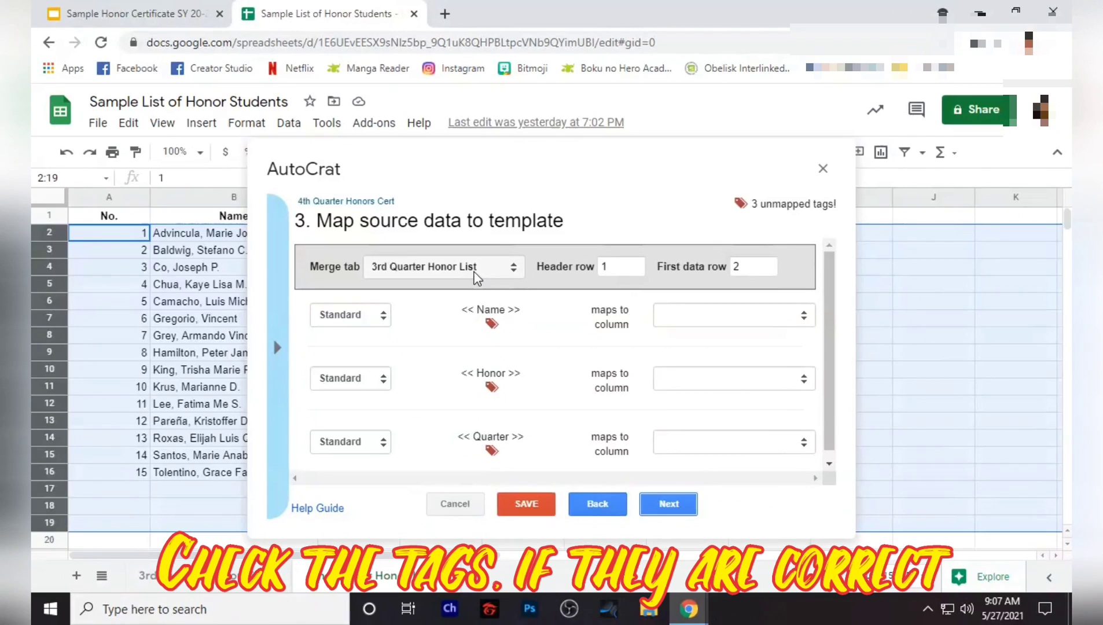
{"action": "left_click", "coordinate": [725, 316]}
{"action": "left_click", "coordinate": [727, 381]}
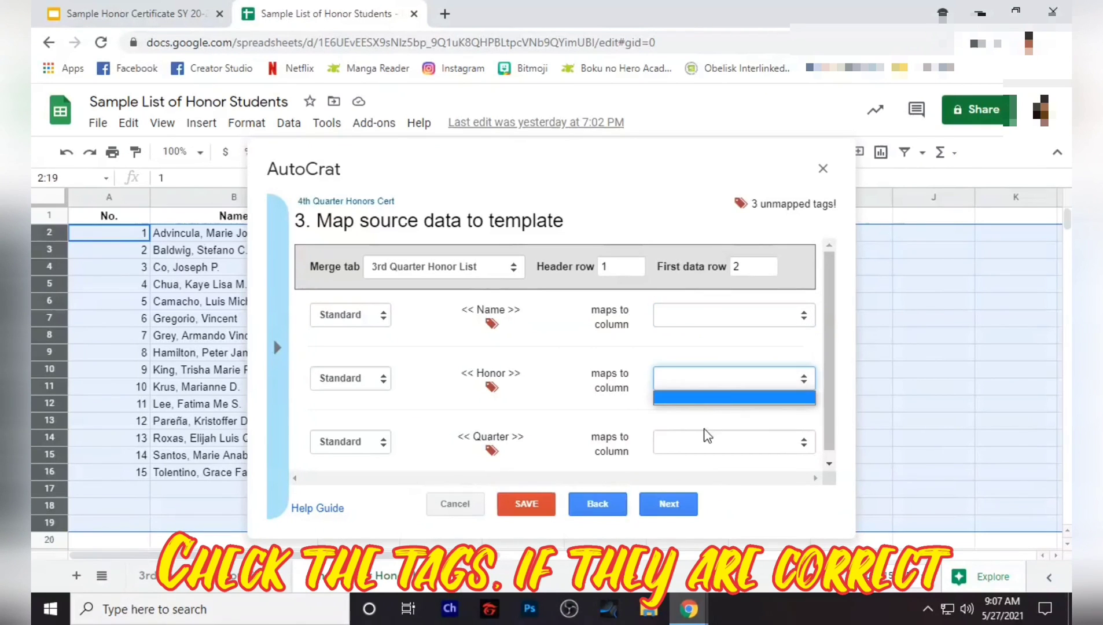
{"action": "left_click", "coordinate": [700, 443]}
{"action": "left_click", "coordinate": [682, 381]}
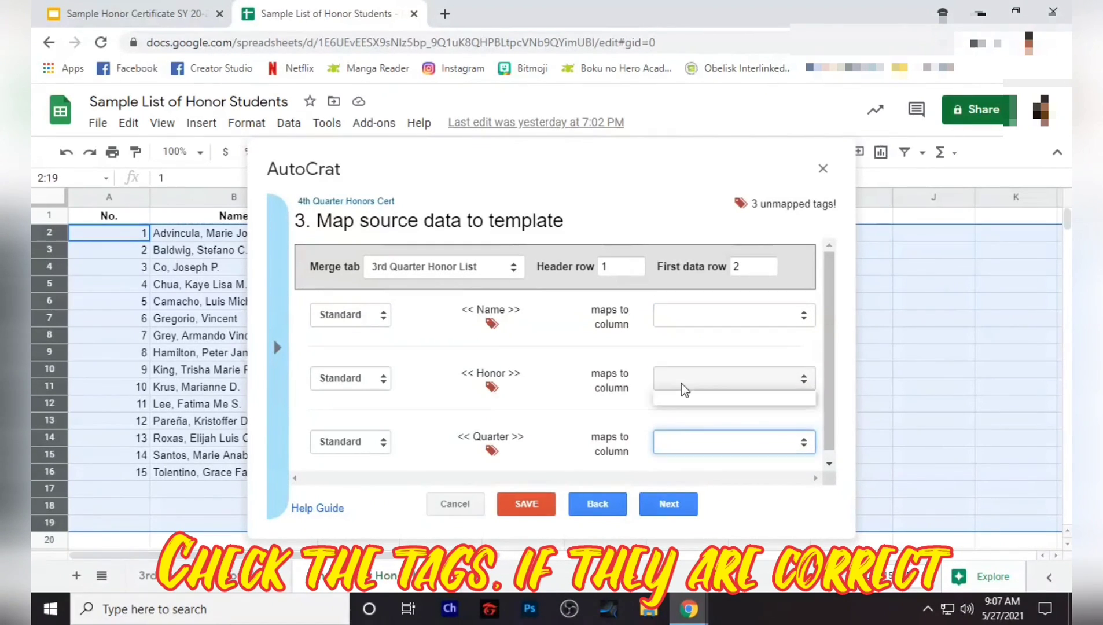
{"action": "left_click", "coordinate": [678, 318]}
{"action": "left_click", "coordinate": [622, 316]}
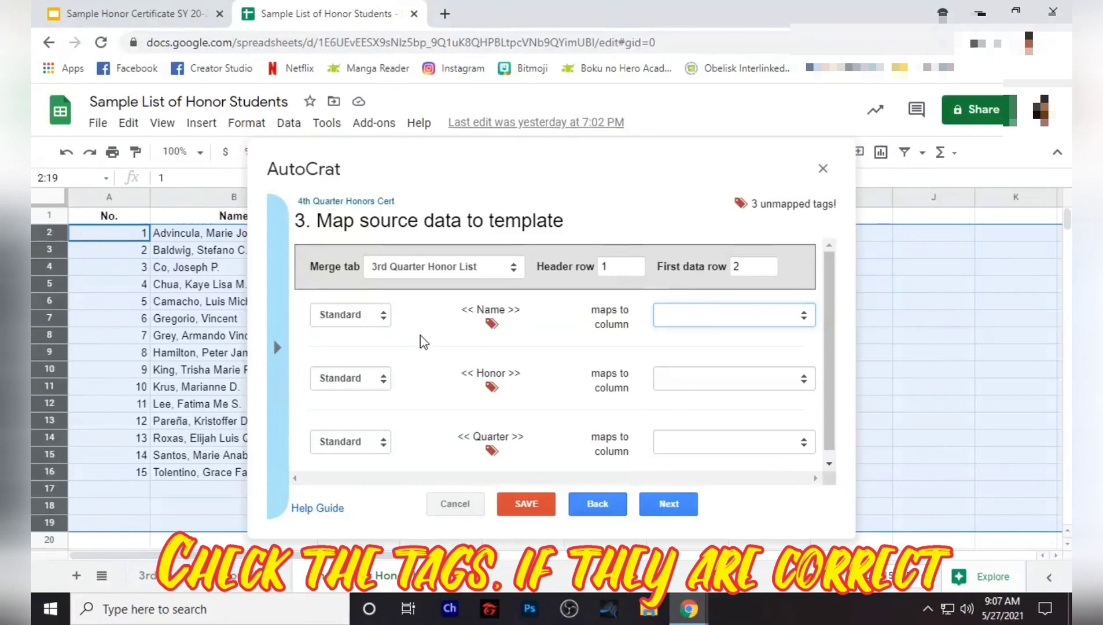
Step: Merge from the 4th Quarter Honor List sheet, mapping Name, Honor and Quarter to matching columns
{"action": "left_click", "coordinate": [417, 264]}
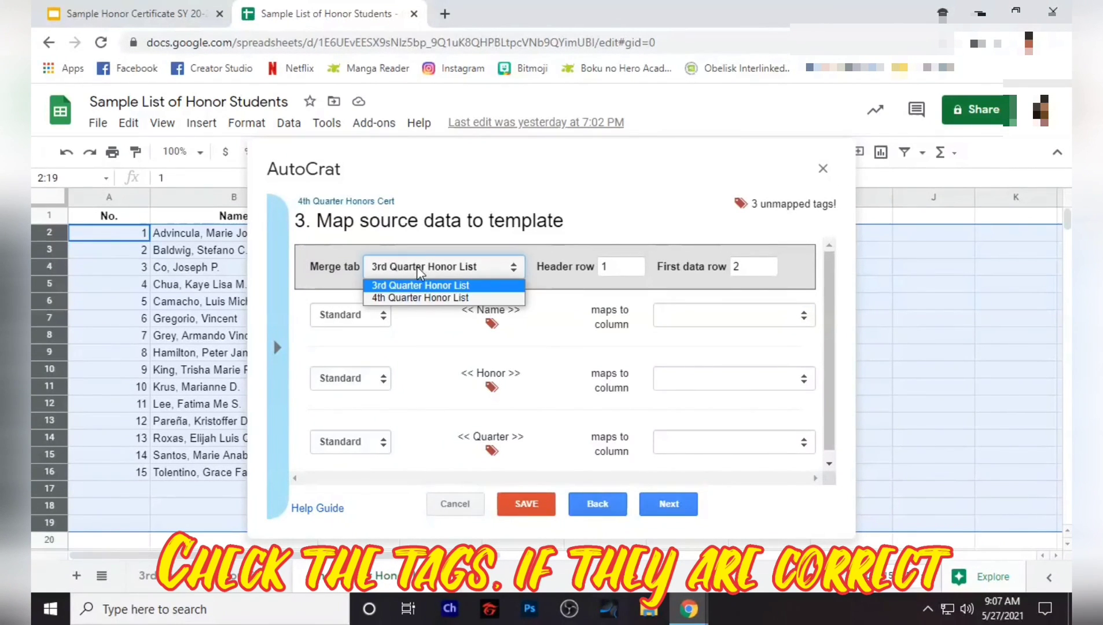
{"action": "left_click", "coordinate": [395, 299]}
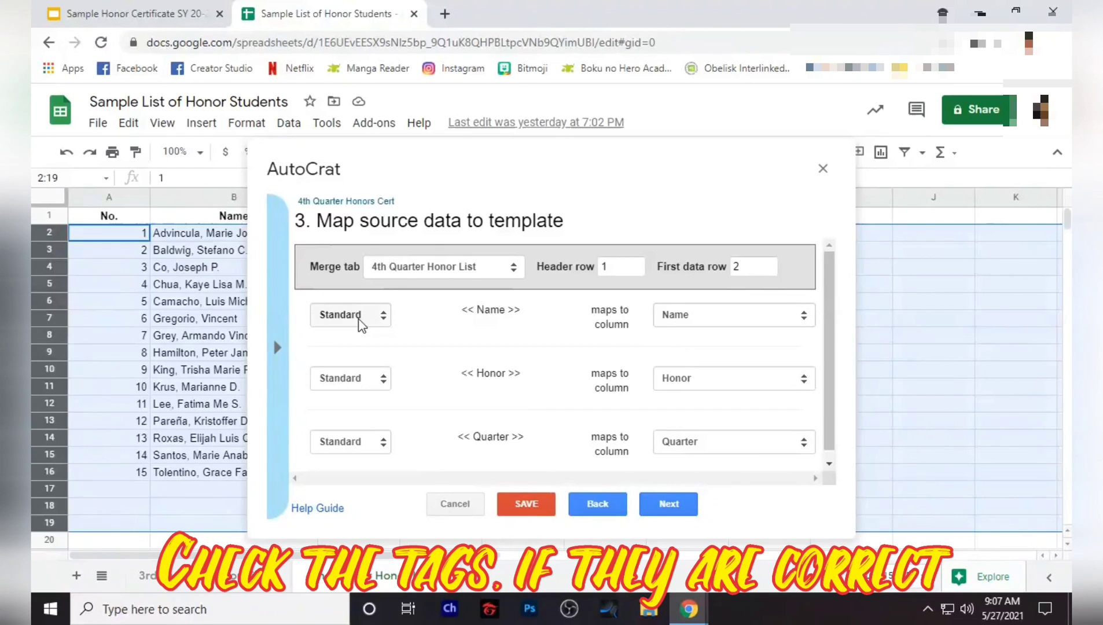
{"action": "left_click_drag", "start_coordinate": [522, 311], "coordinate": [457, 312]}
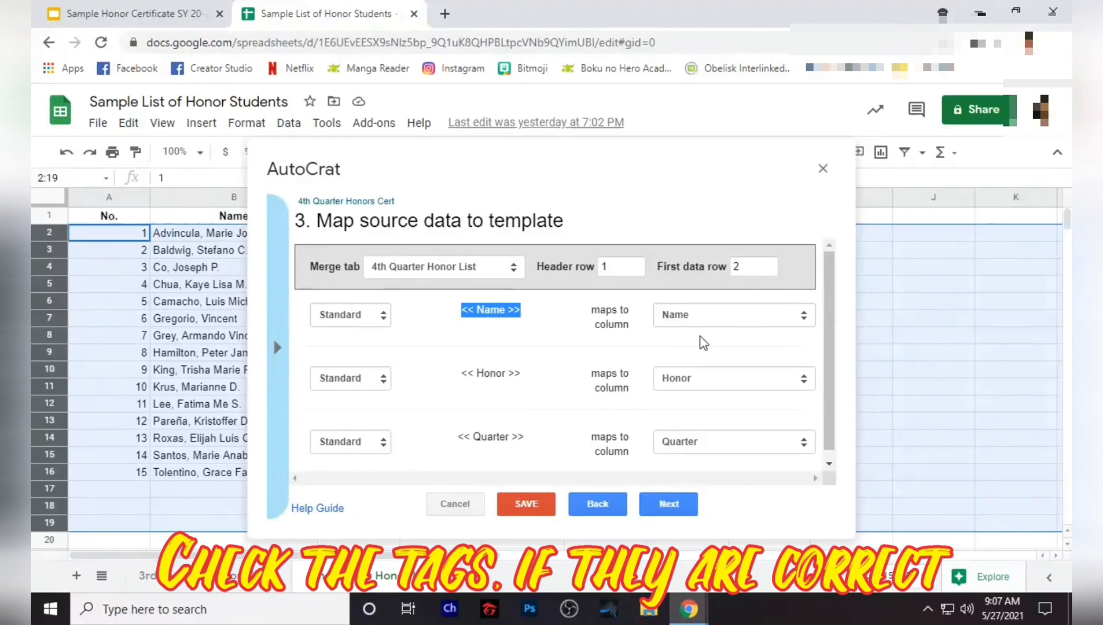
{"action": "left_click", "coordinate": [702, 319]}
{"action": "left_click", "coordinate": [702, 321]}
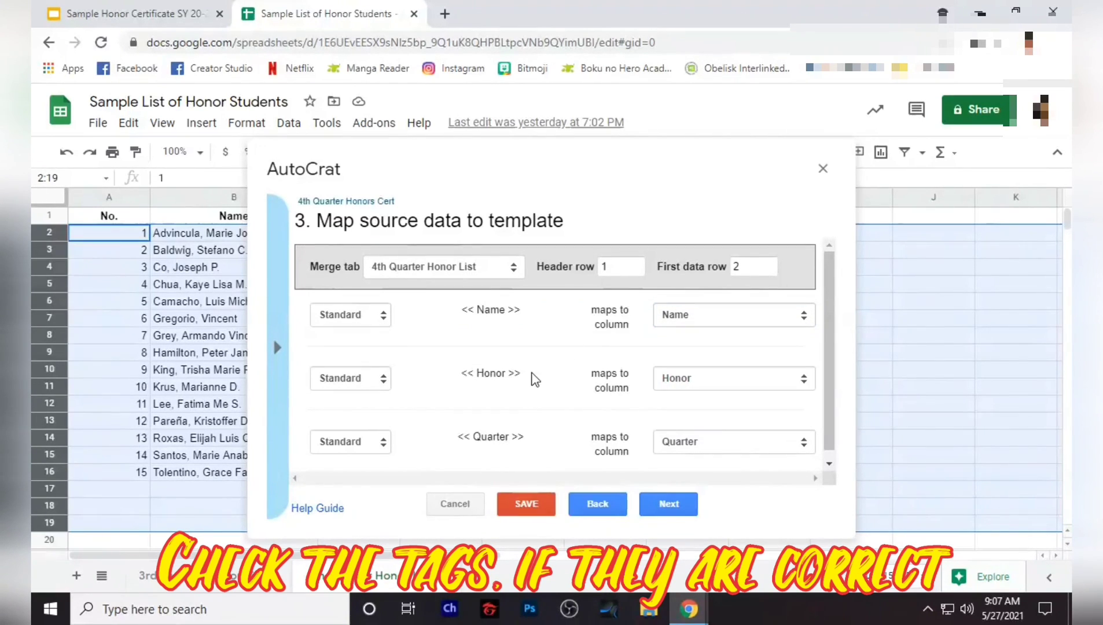
{"action": "left_click_drag", "start_coordinate": [529, 374], "coordinate": [458, 374]}
{"action": "left_click", "coordinate": [702, 382]}
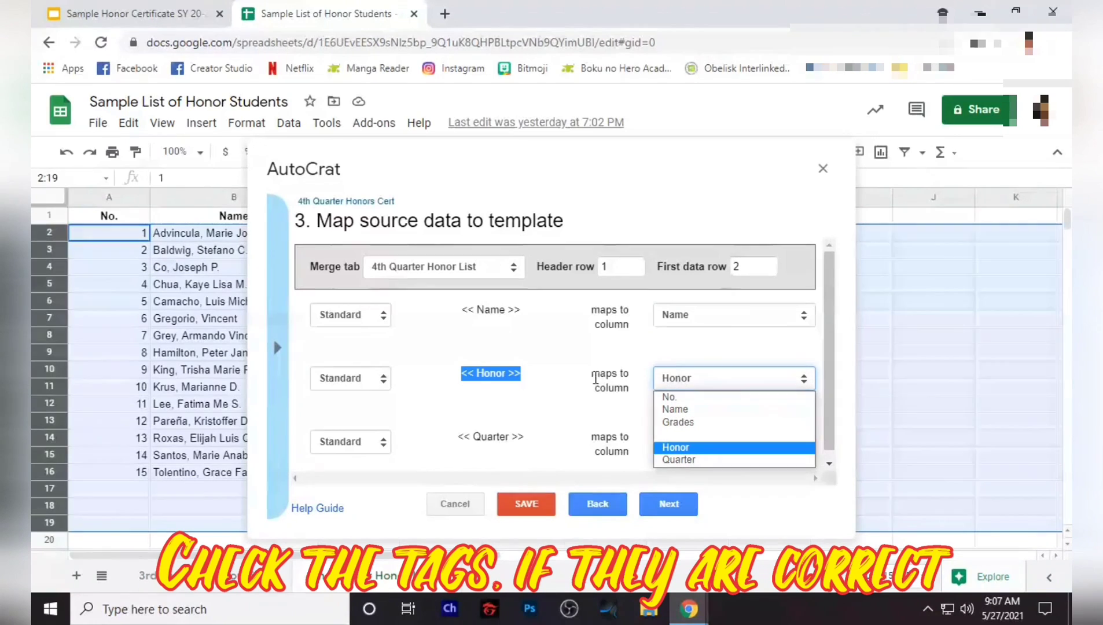
{"action": "left_click", "coordinate": [704, 382]}
{"action": "left_click_drag", "start_coordinate": [536, 440], "coordinate": [418, 442]}
{"action": "left_click", "coordinate": [748, 446]}
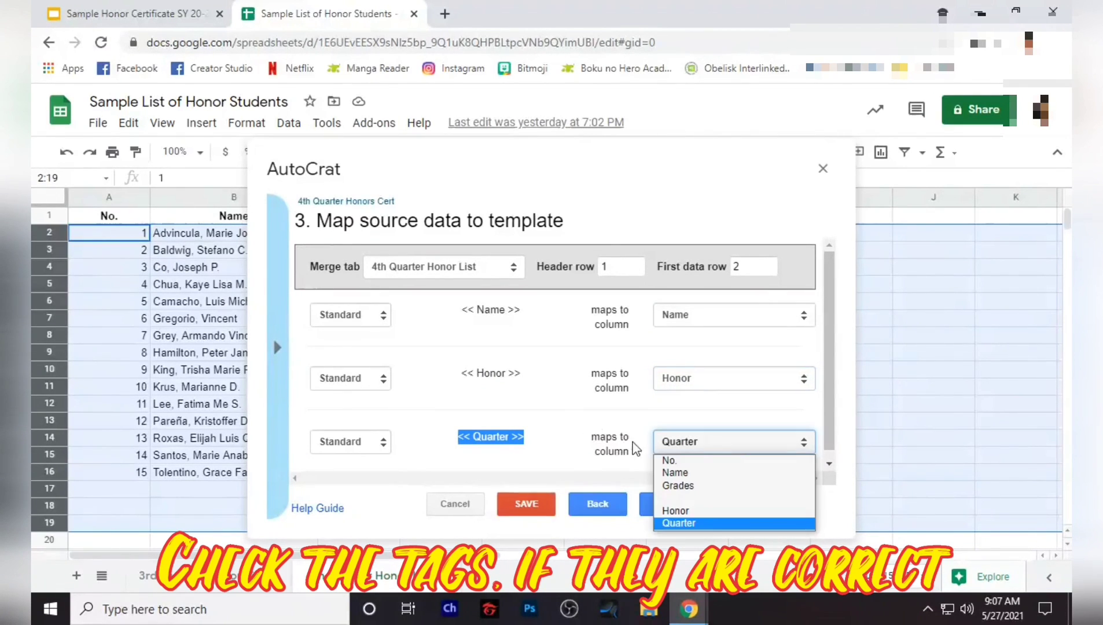
{"action": "left_click", "coordinate": [666, 522]}
{"action": "left_click", "coordinate": [663, 502]}
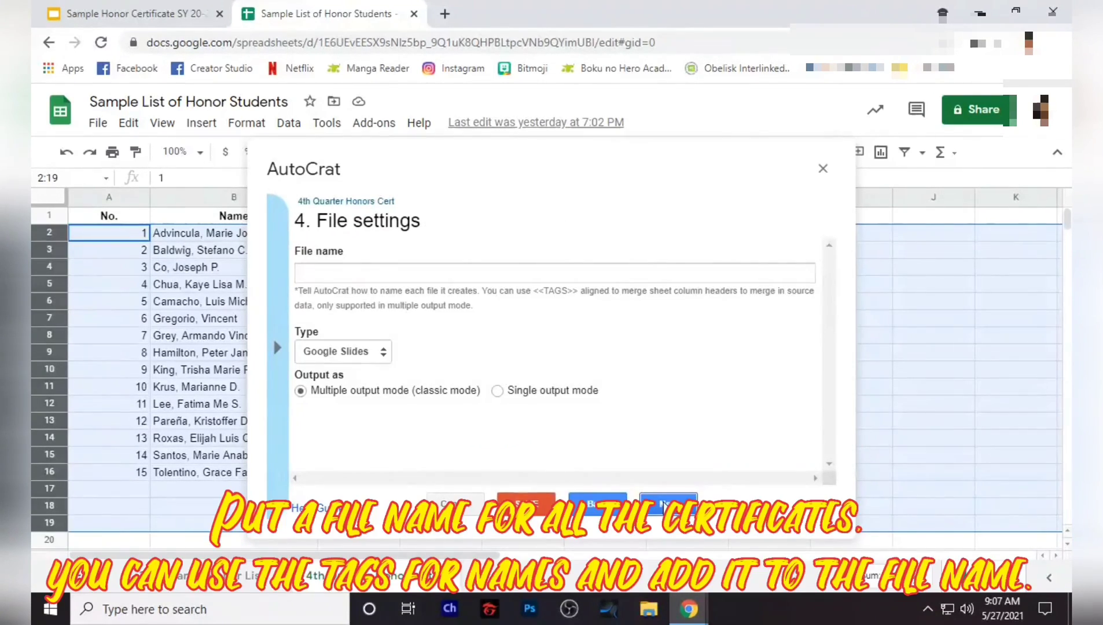
Step: Name the output files '<<Name>> - Fourth Quarter Honor Cert'
{"action": "left_click", "coordinate": [341, 272]}
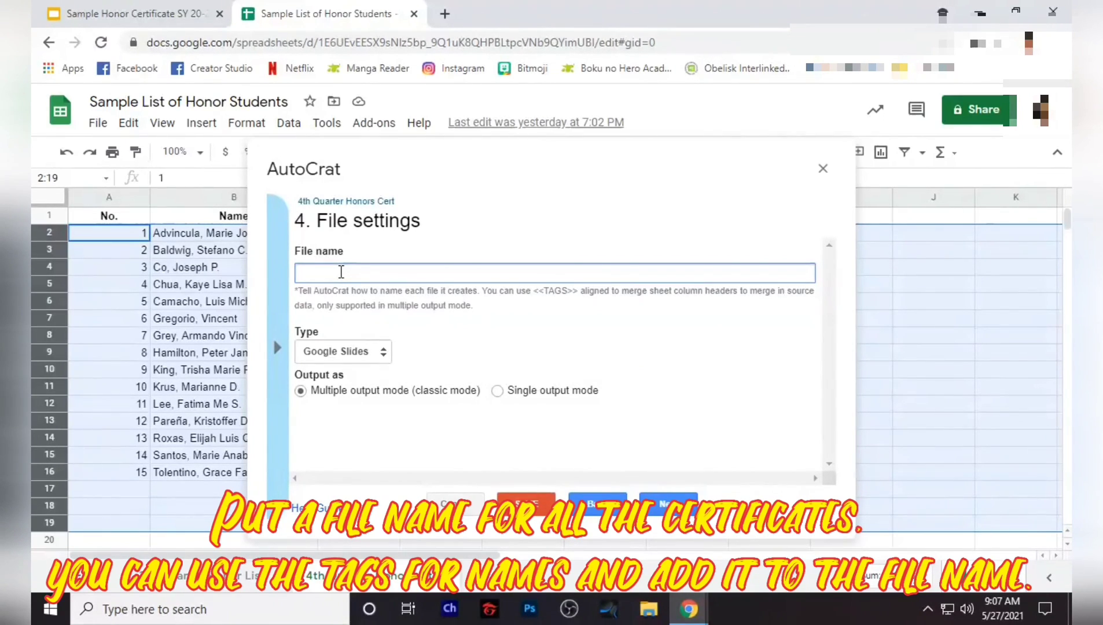
{"action": "type", "text": "Fourth Quarter Honor Cert"}
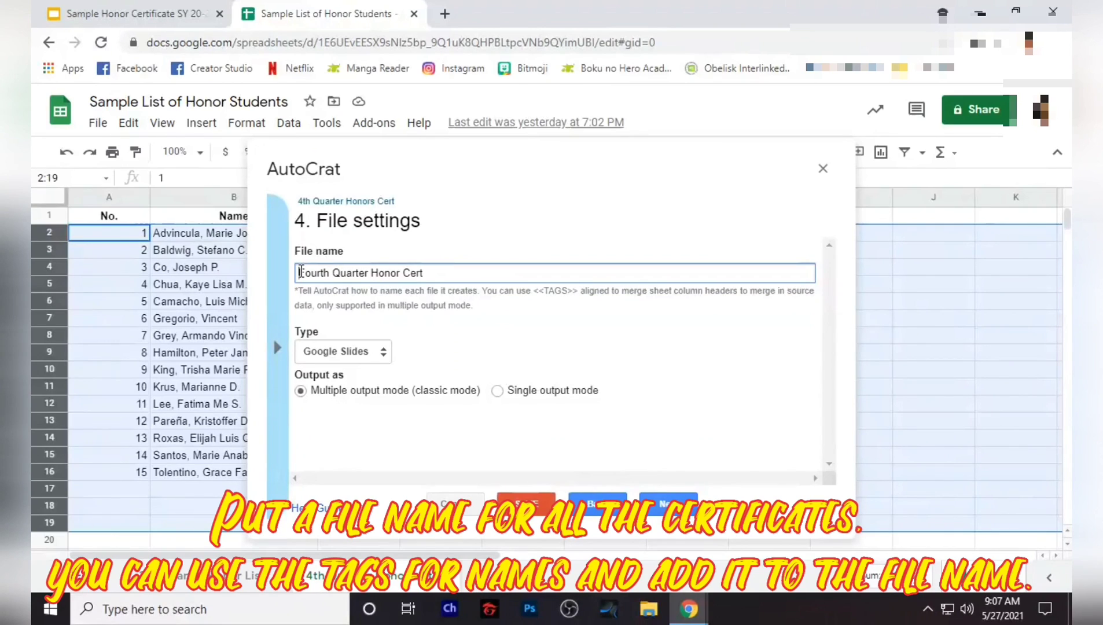
{"action": "key", "text": "ctrl+a"}
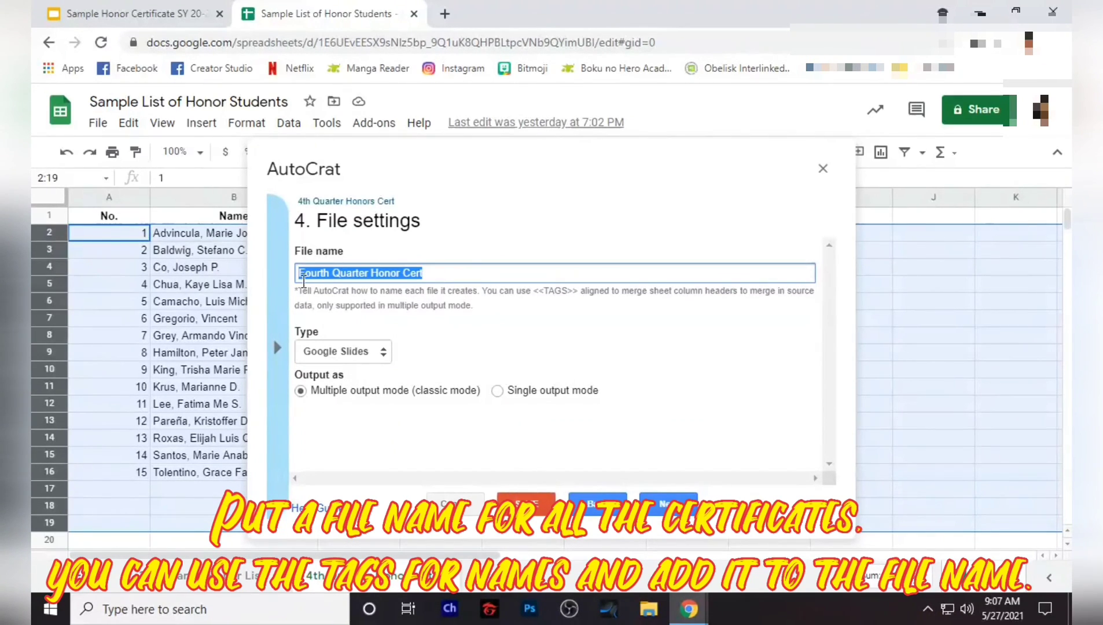
{"action": "left_click", "coordinate": [304, 275]}
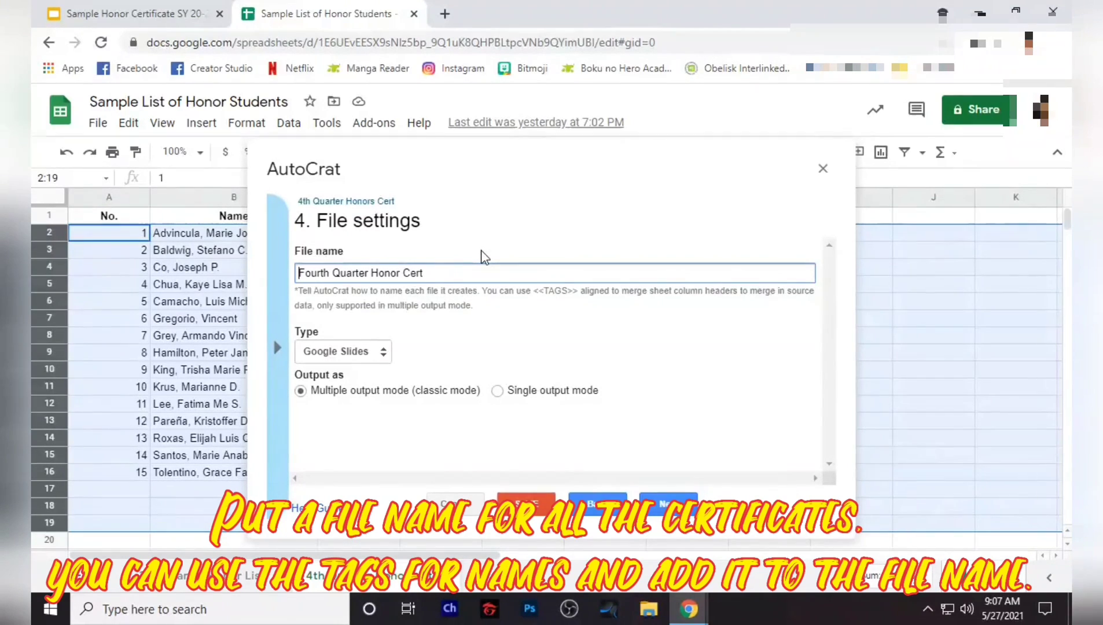
{"action": "type", "text": "<<Name>>"}
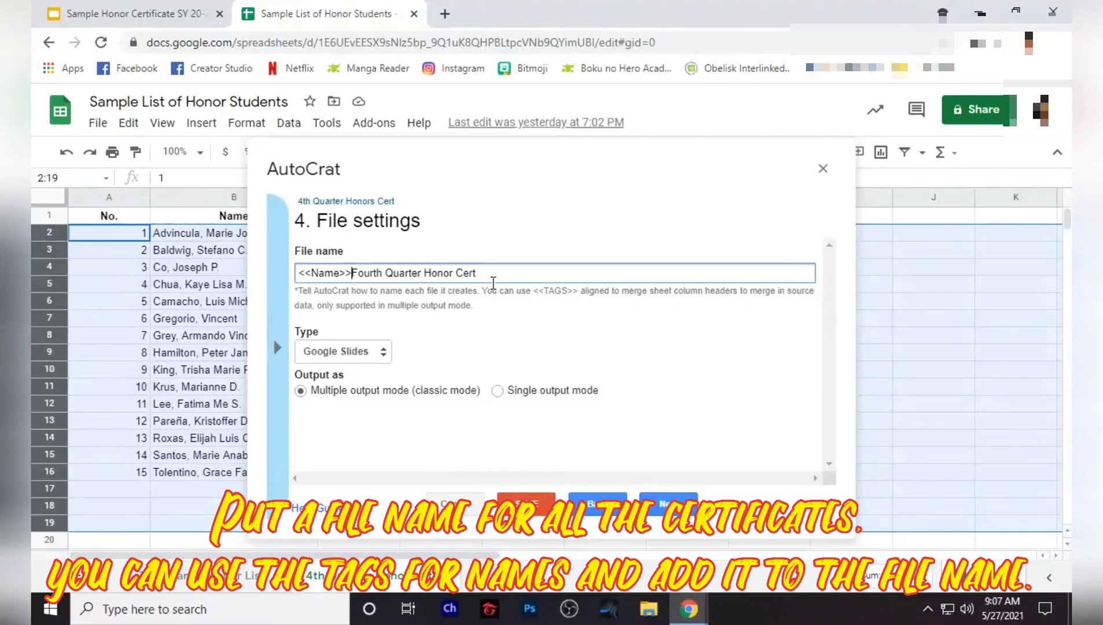
{"action": "type", "text": " -"}
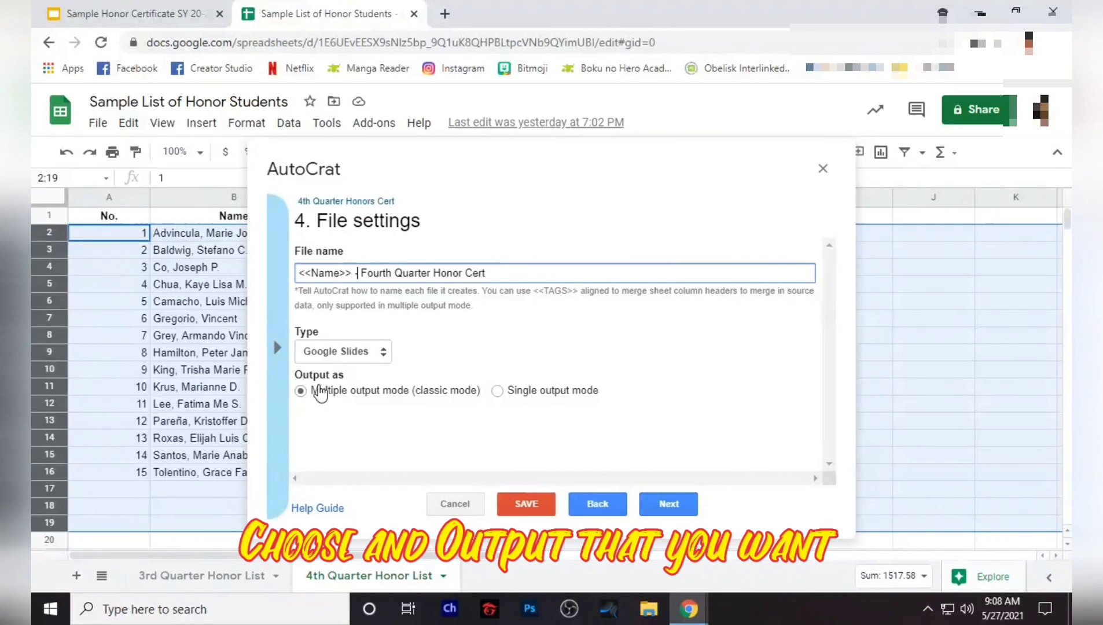
Step: Set the output type to PDF with one separate file per student
{"action": "left_click", "coordinate": [358, 351]}
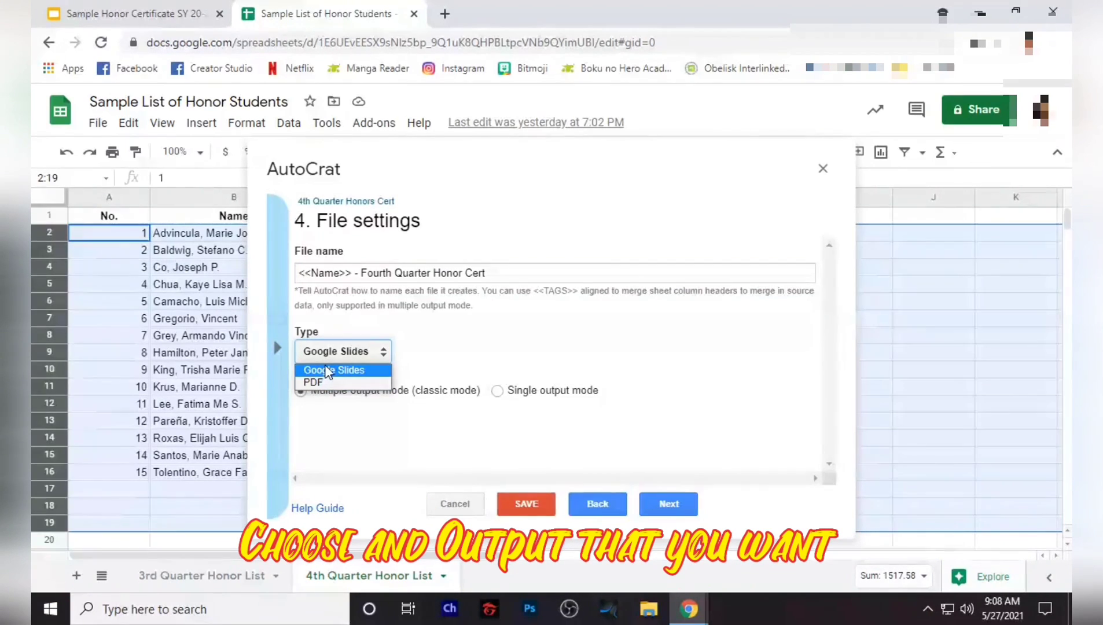
{"action": "left_click", "coordinate": [320, 385]}
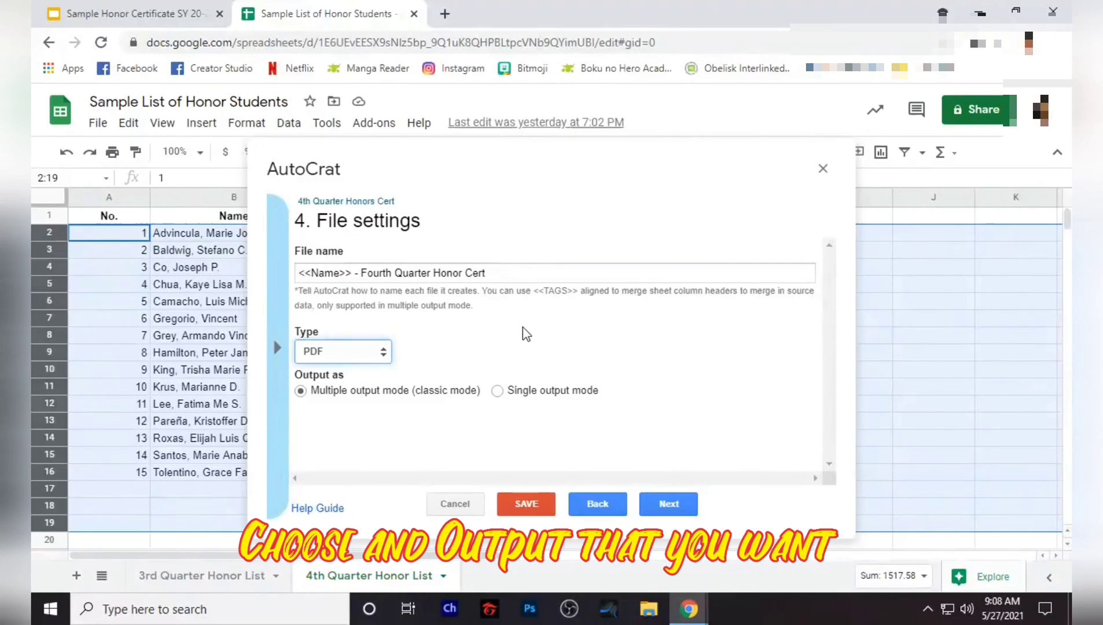
{"action": "left_click", "coordinate": [301, 392]}
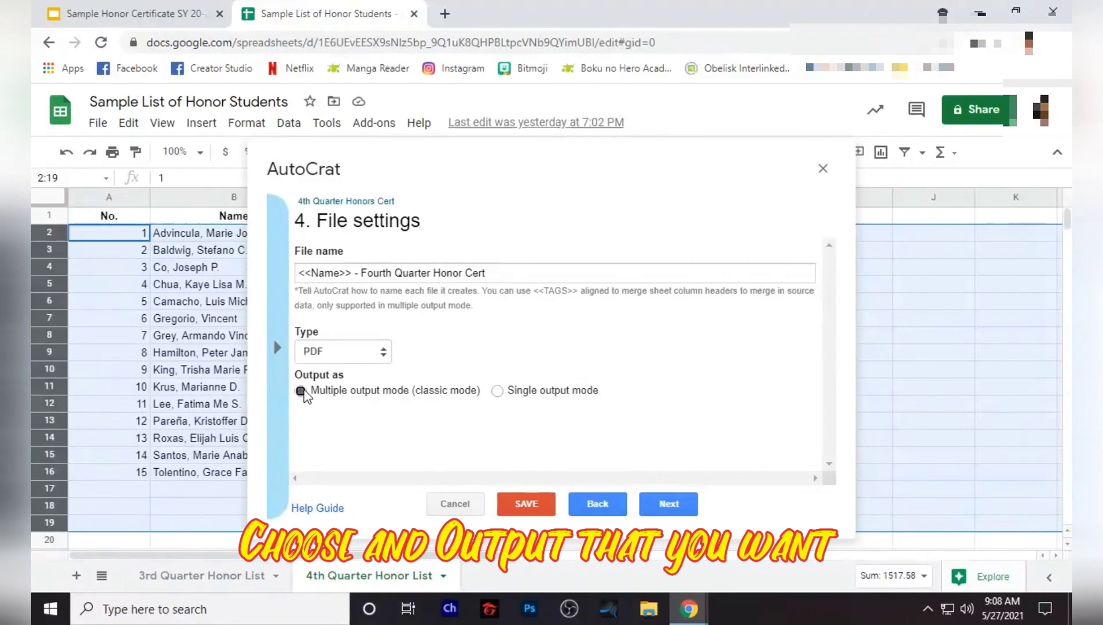
{"action": "left_click", "coordinate": [682, 512]}
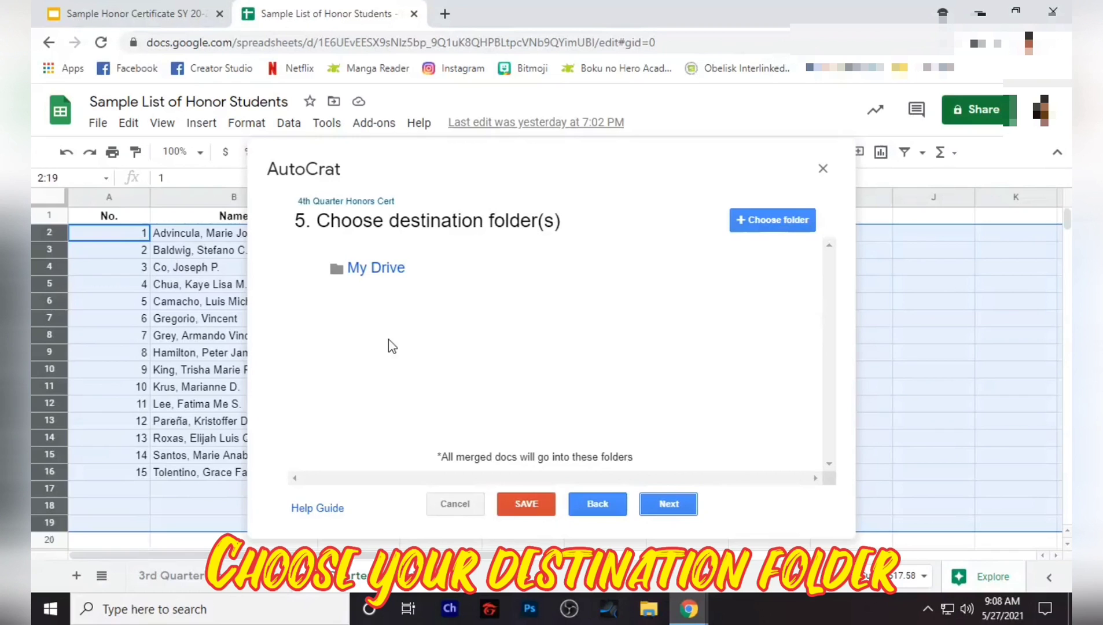
Step: Open Google Drive in a new tab and go into the Sample Folder Honors Cert folder
{"action": "left_click", "coordinate": [446, 14]}
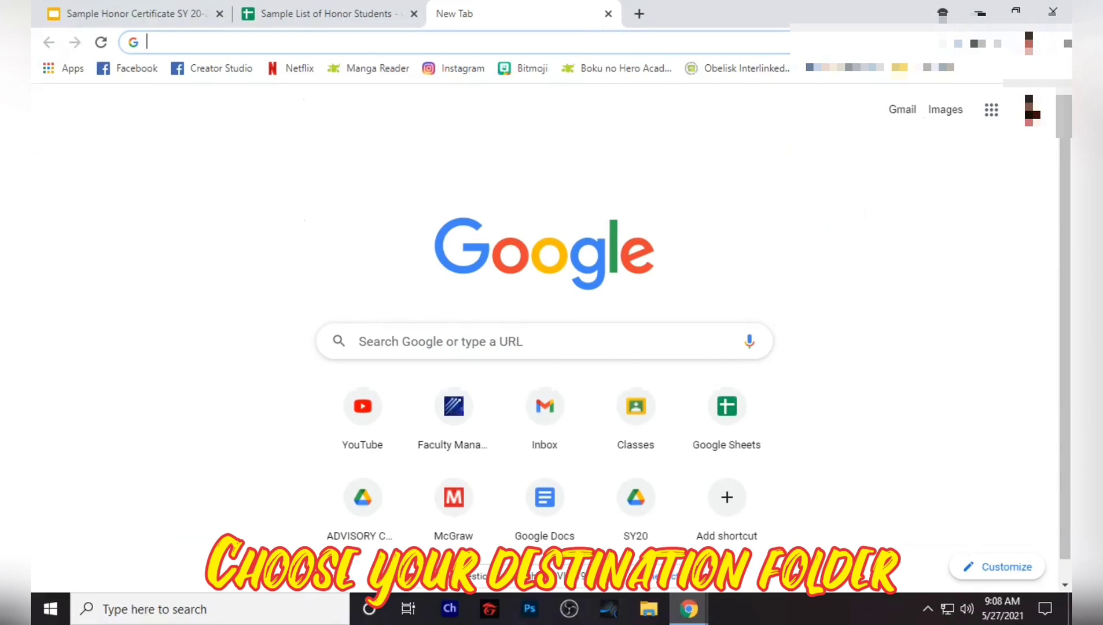
{"action": "left_click", "coordinate": [928, 81]}
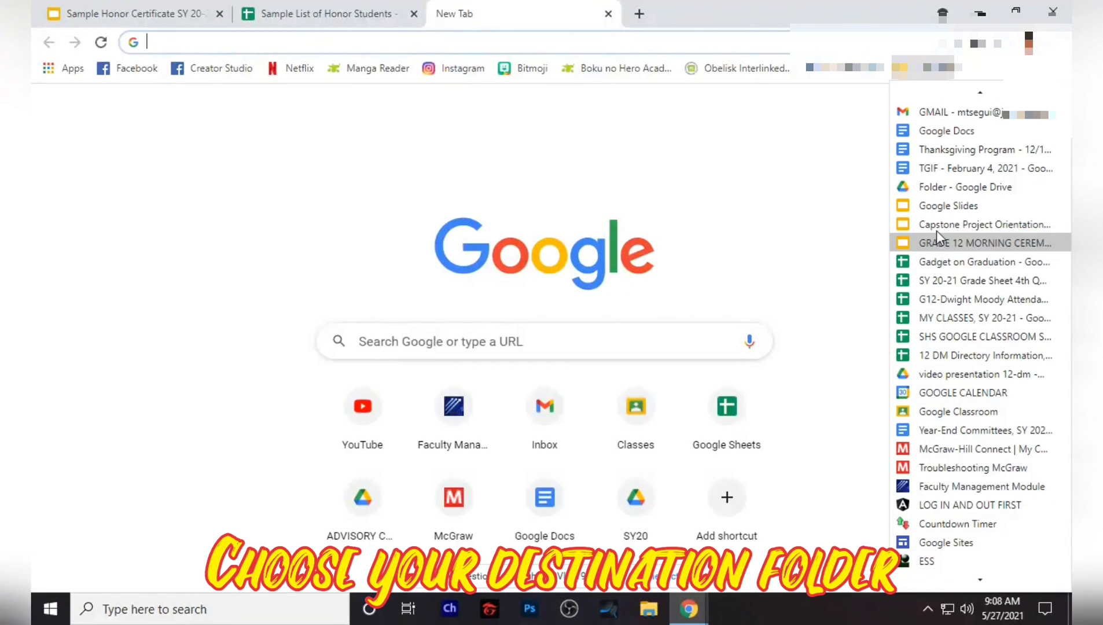
{"action": "left_click", "coordinate": [949, 187]}
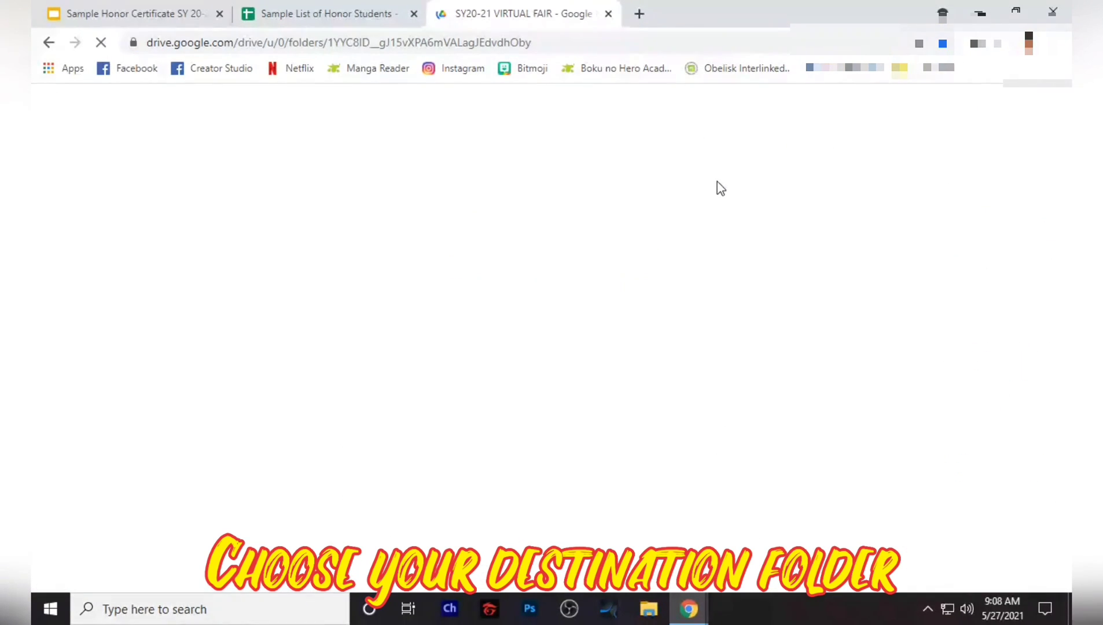
{"action": "left_click", "coordinate": [94, 212]}
{"action": "left_click", "coordinate": [418, 335]}
{"action": "double_click", "coordinate": [415, 338]}
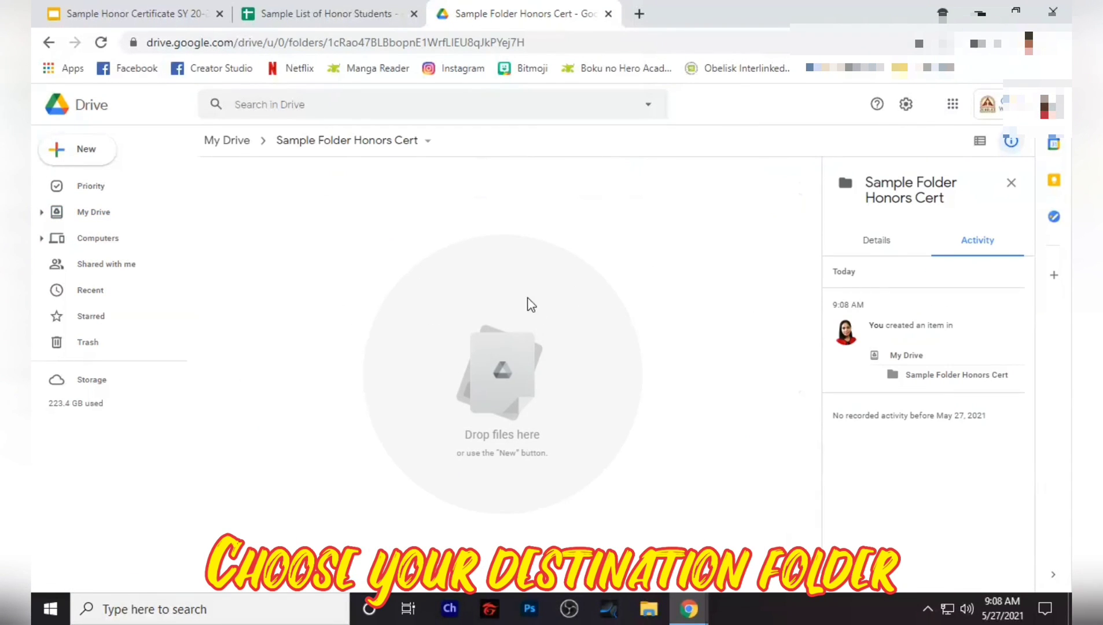
Step: Create a '4th Quarter Honors Cert Sample' subfolder there, then return to the spreadsheet
{"action": "right_click", "coordinate": [519, 387]}
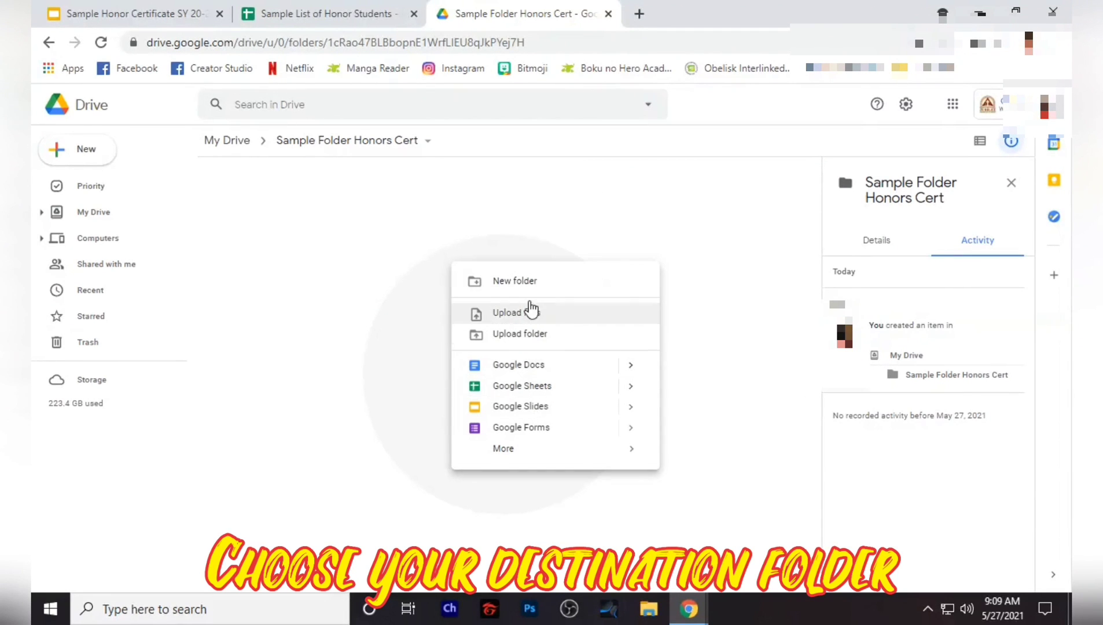
{"action": "left_click", "coordinate": [525, 281]}
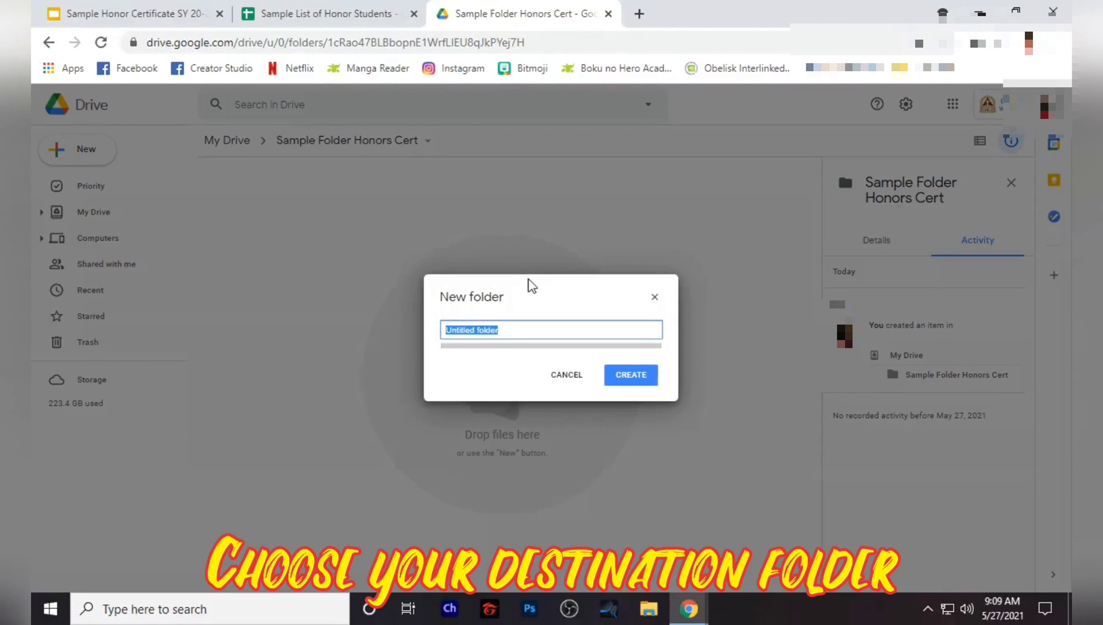
{"action": "type", "text": "4th Quarter Honors Cert Sample"}
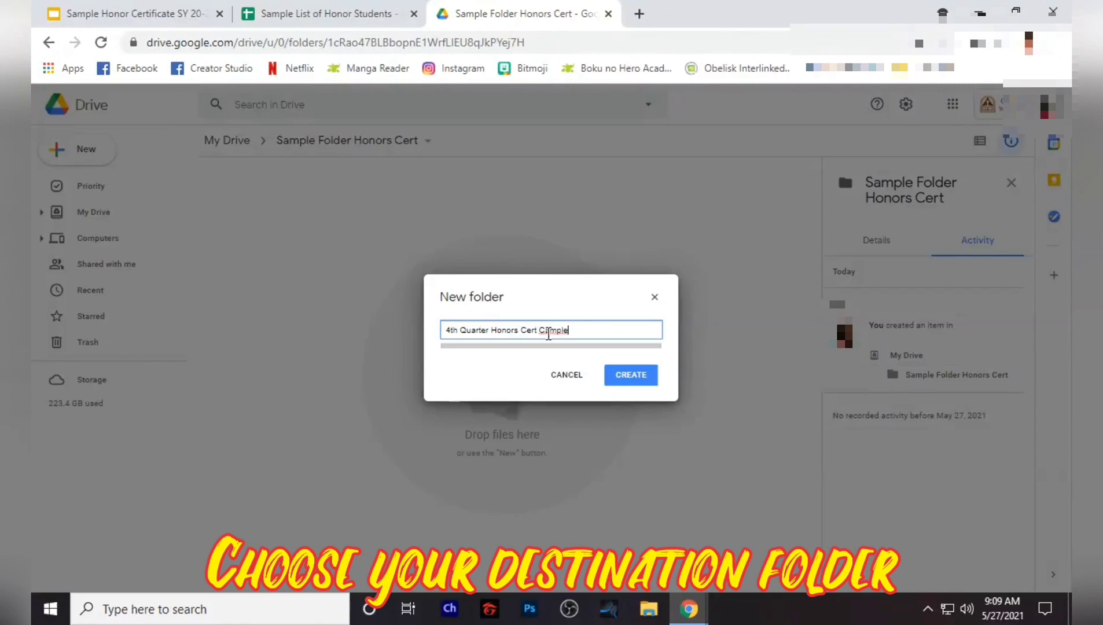
{"action": "left_click", "coordinate": [636, 375]}
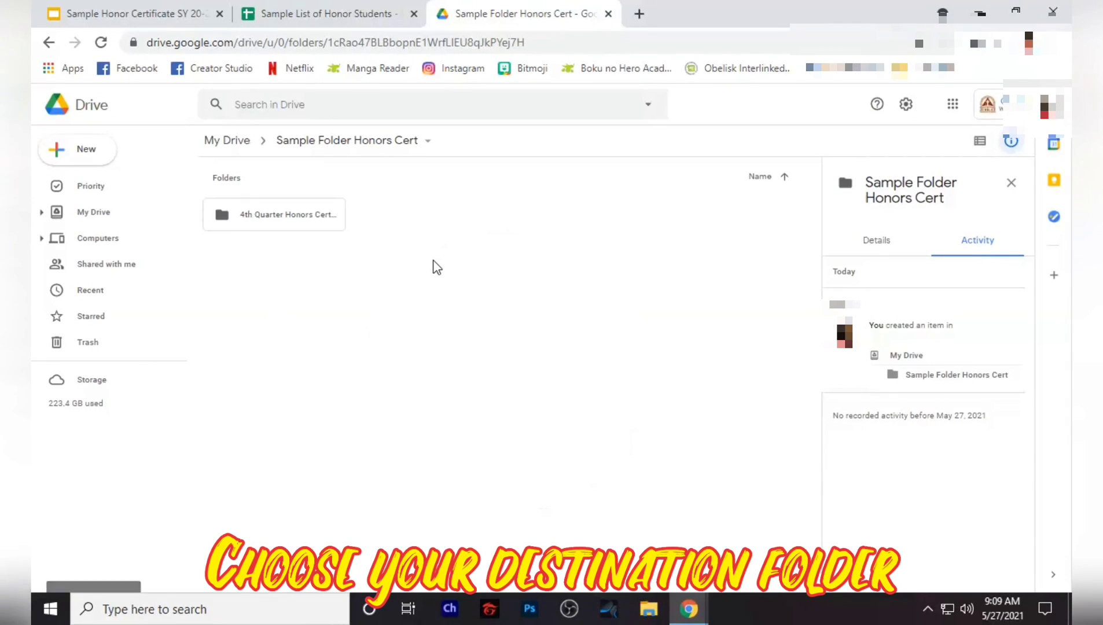
{"action": "left_click", "coordinate": [437, 264]}
{"action": "left_click", "coordinate": [306, 18]}
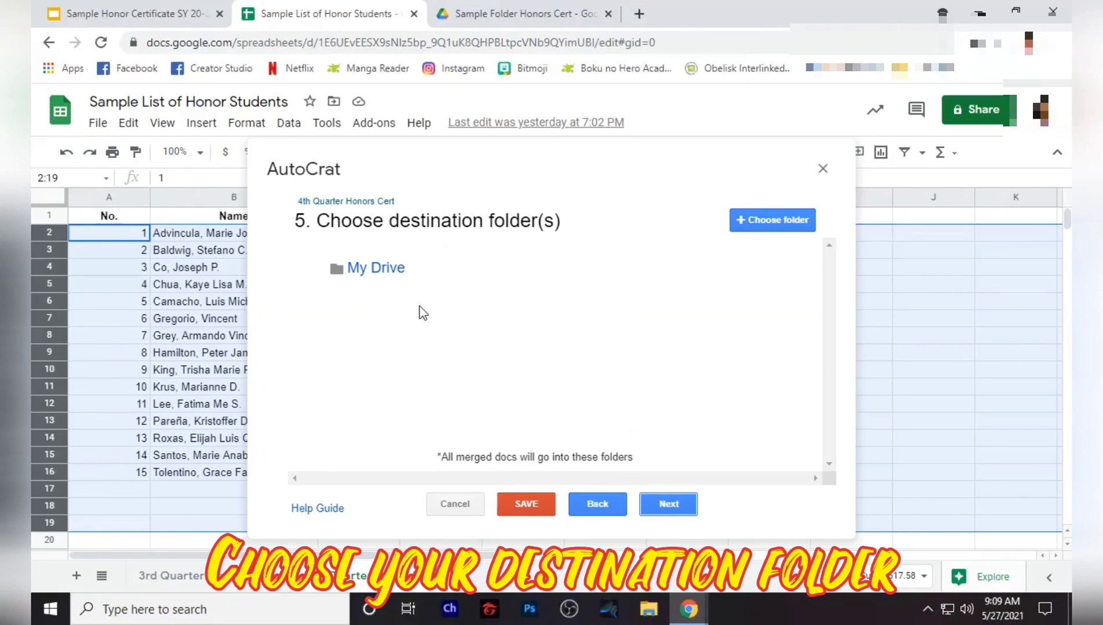
Step: Add 4th Quarter Honors Cert Sample as the destination folder and remove My Drive
{"action": "left_click", "coordinate": [752, 224]}
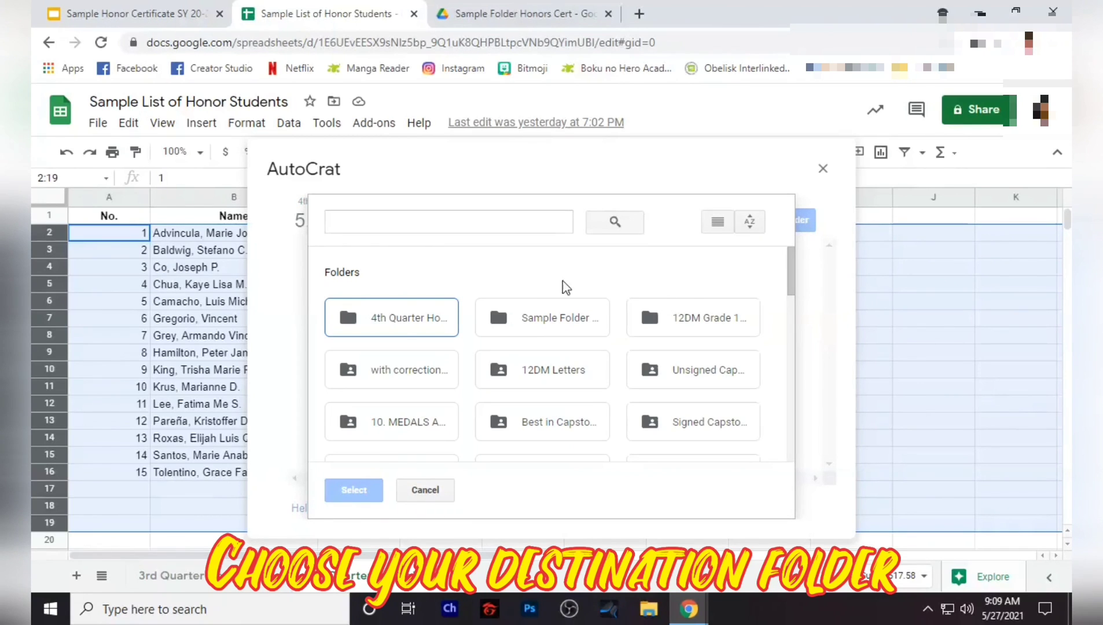
{"action": "left_click", "coordinate": [402, 322]}
{"action": "left_click", "coordinate": [332, 489]}
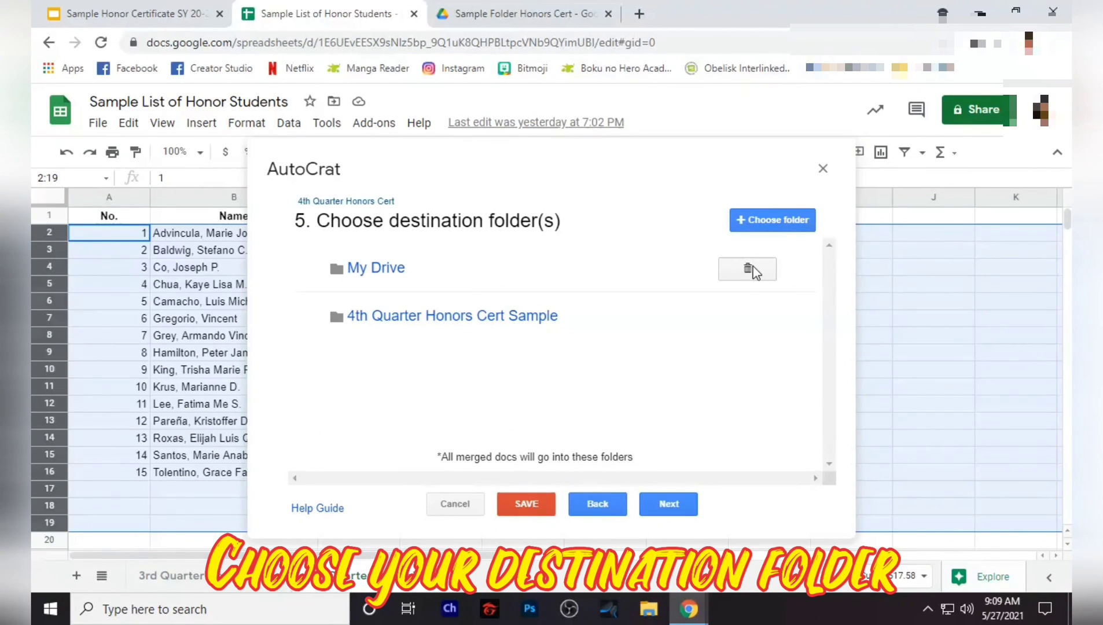
{"action": "left_click", "coordinate": [753, 268]}
{"action": "left_click", "coordinate": [777, 331]}
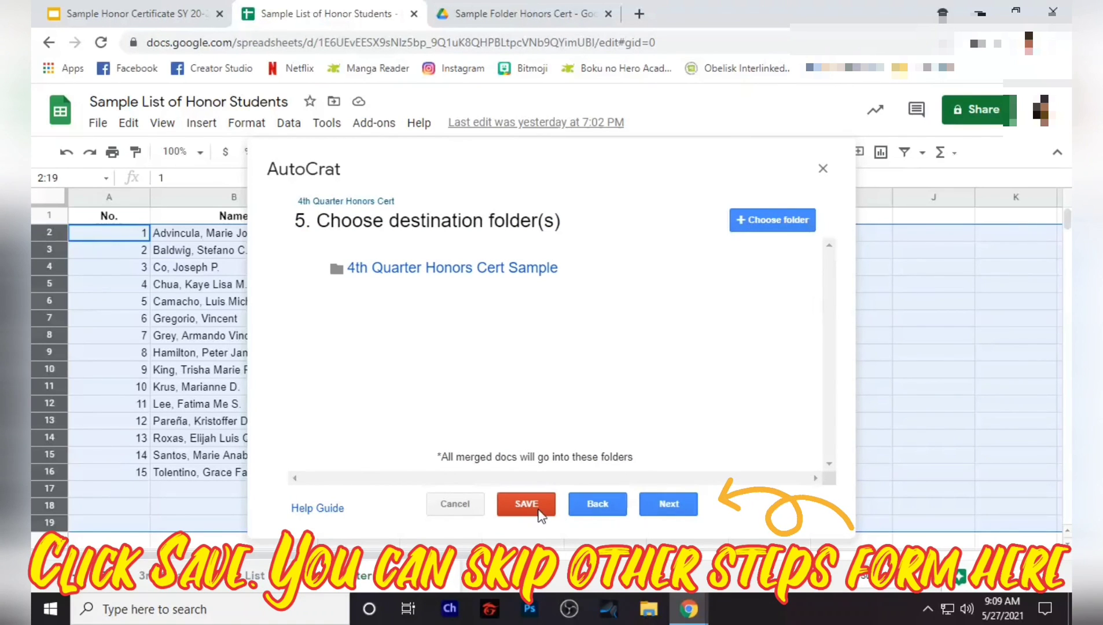
Step: Step through the remaining setup pages, save the 4th Quarter Honors Cert job and run it
{"action": "left_click", "coordinate": [649, 504]}
{"action": "left_click", "coordinate": [650, 506]}
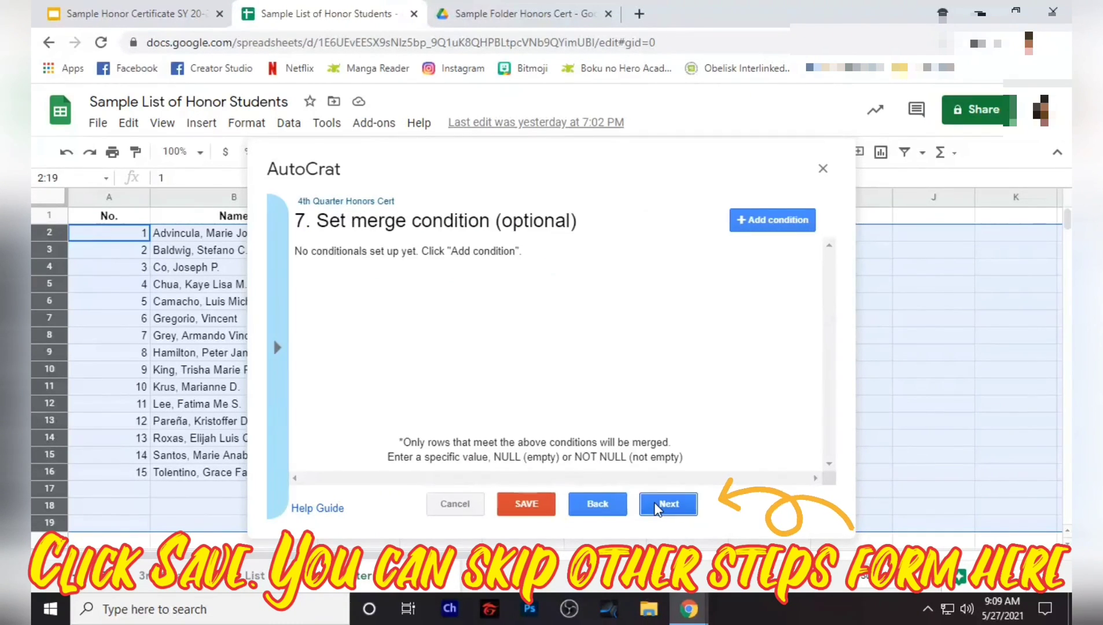
{"action": "left_click", "coordinate": [650, 510]}
{"action": "left_click", "coordinate": [601, 509]}
{"action": "left_click", "coordinate": [601, 509]}
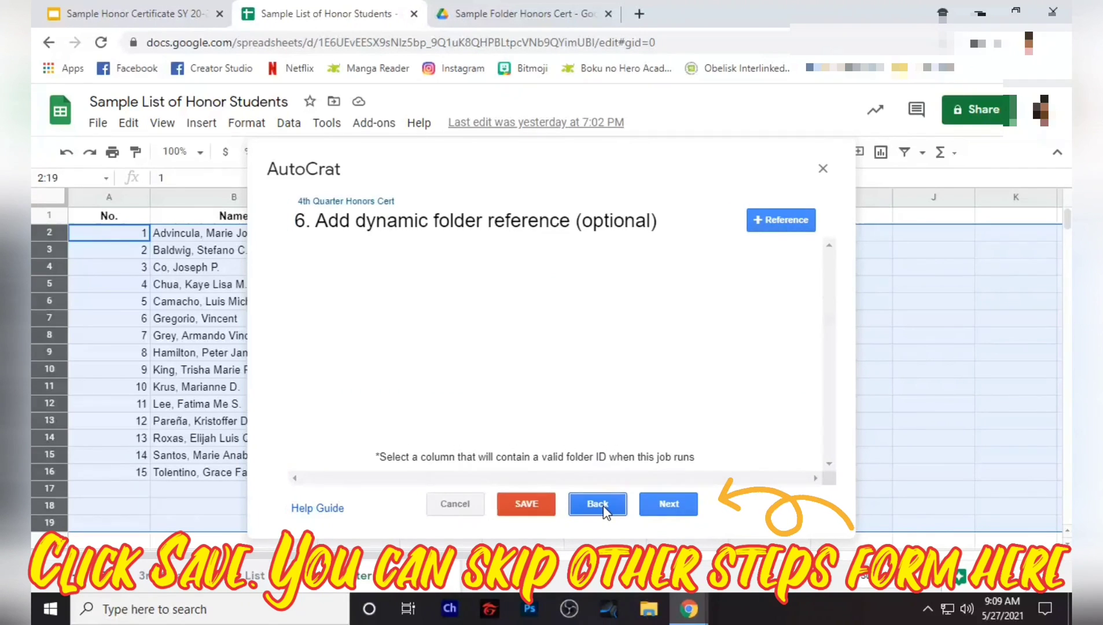
{"action": "left_click", "coordinate": [604, 510]}
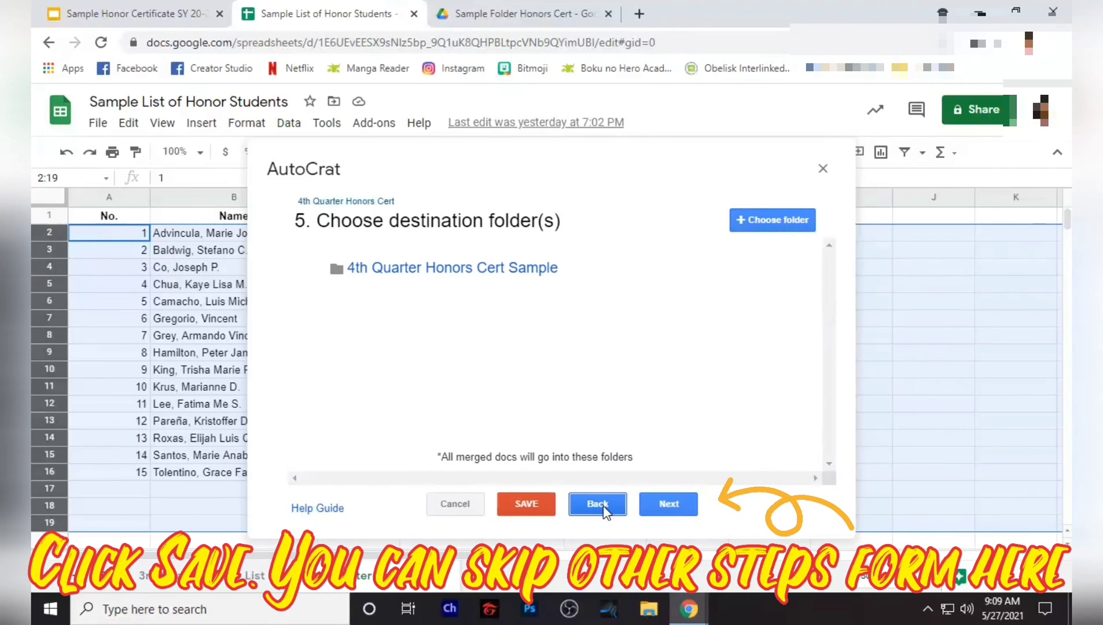
{"action": "left_click", "coordinate": [526, 514]}
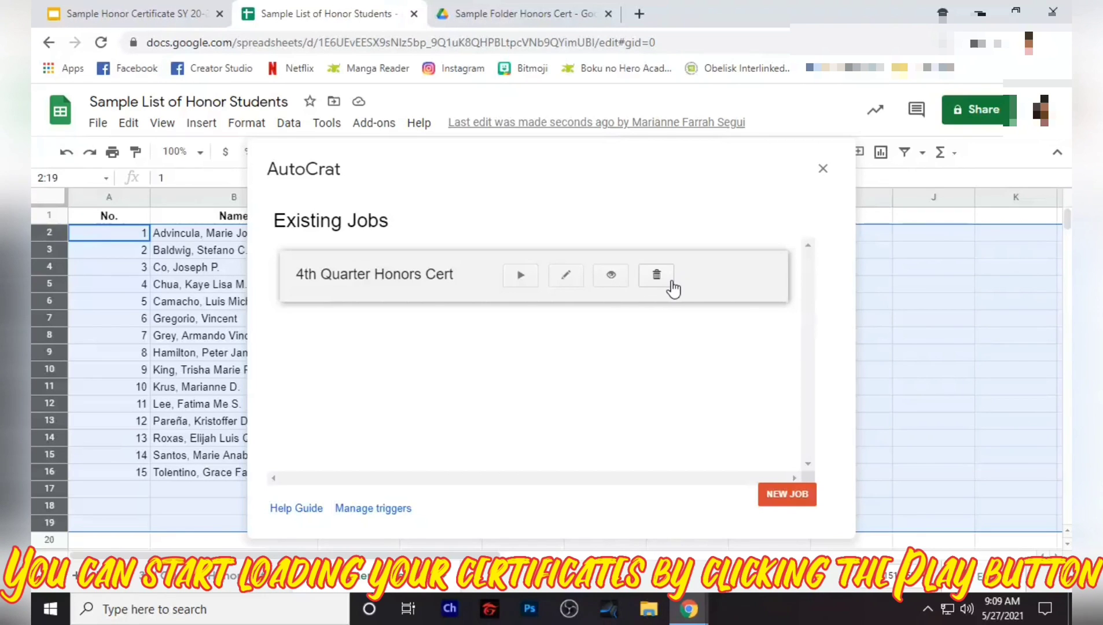
{"action": "left_click", "coordinate": [528, 282]}
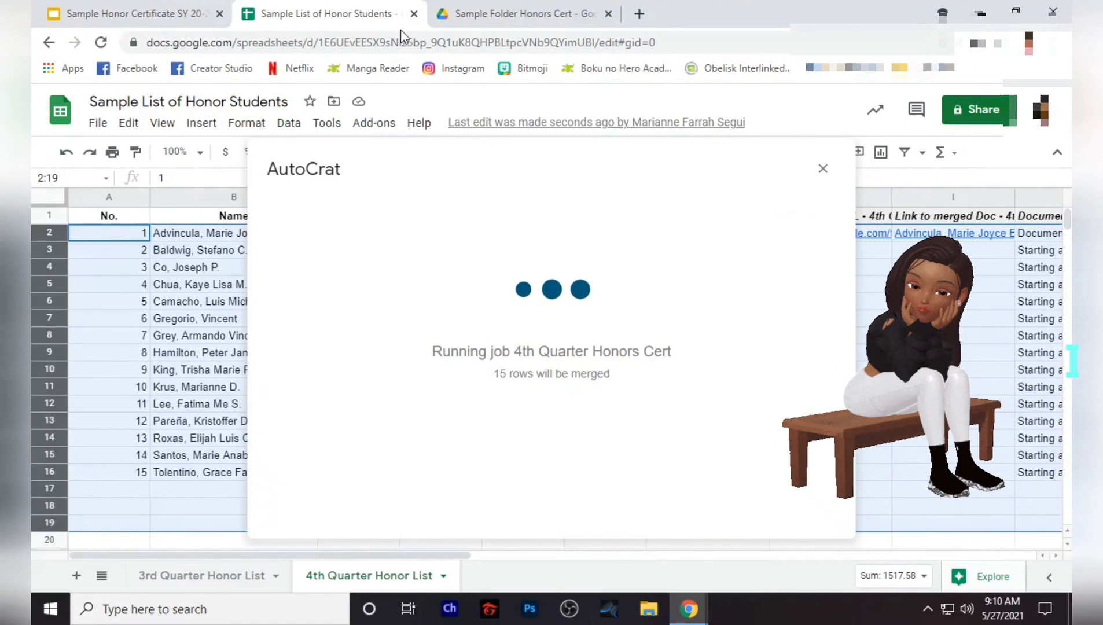
Step: Check the Drive folder and slides while the job merges all 15 student rows
{"action": "left_click", "coordinate": [502, 21]}
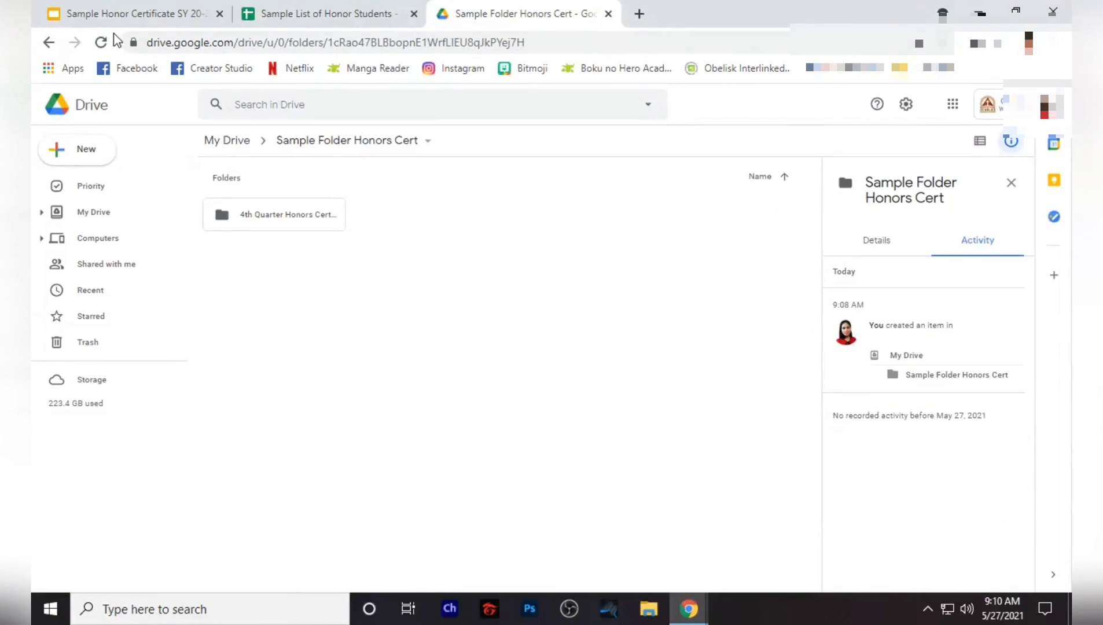
{"action": "left_click", "coordinate": [127, 16]}
{"action": "left_click", "coordinate": [341, 16]}
{"action": "left_click", "coordinate": [485, 13]}
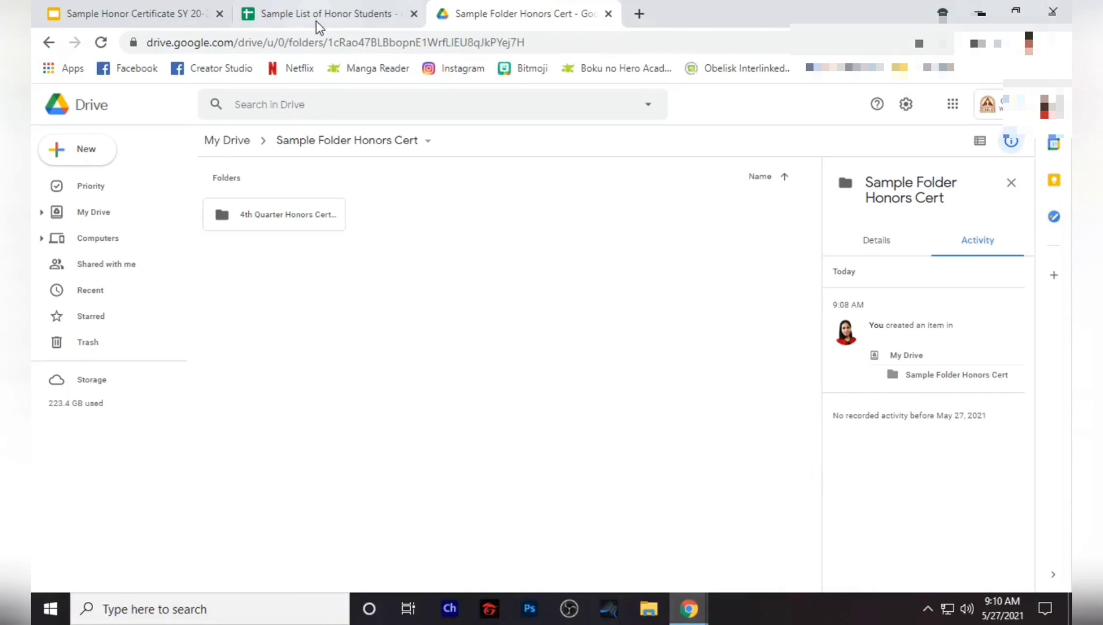
{"action": "left_click", "coordinate": [305, 16]}
{"action": "left_click", "coordinate": [465, 17]}
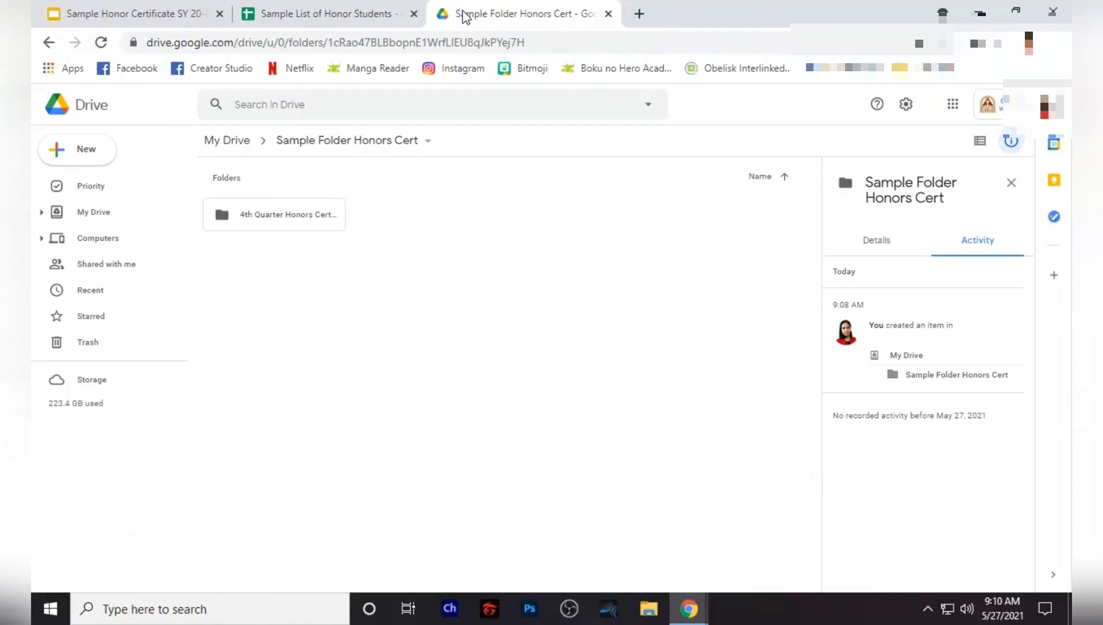
{"action": "left_click", "coordinate": [303, 22]}
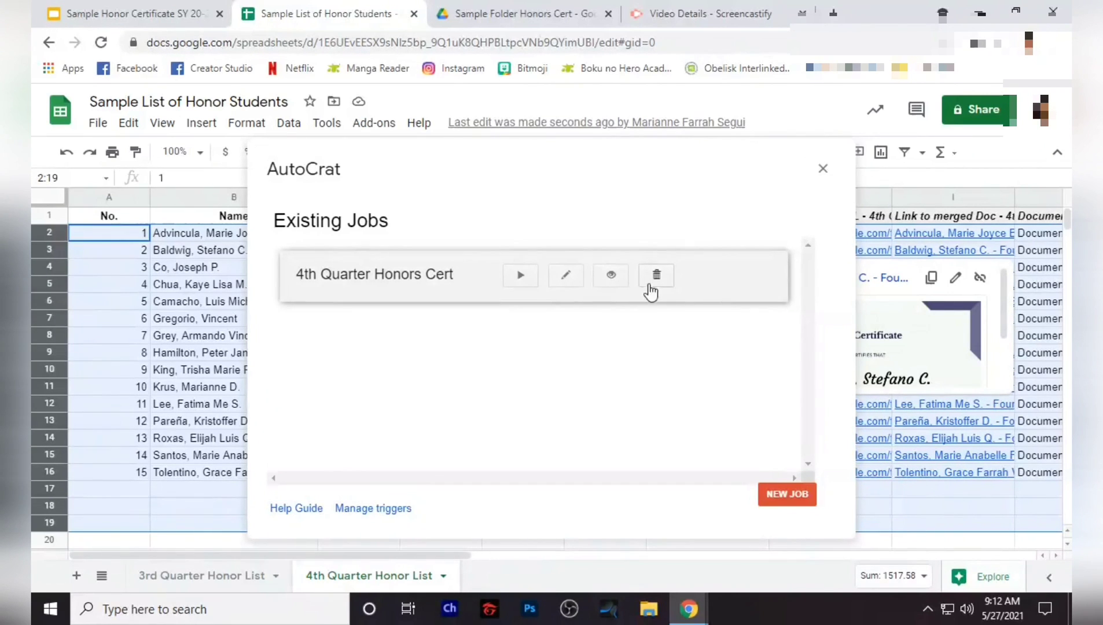
Step: Close AutoCrat and inspect the merged document ID in G4 and the certificate link in H4
{"action": "left_click", "coordinate": [823, 168]}
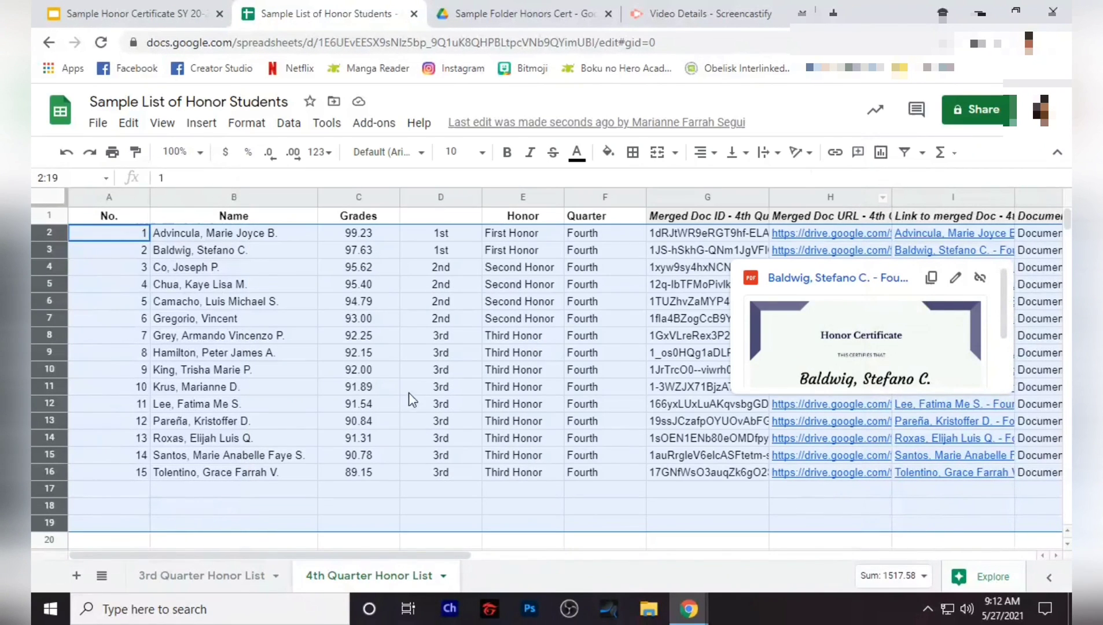
{"action": "left_click", "coordinate": [410, 400]}
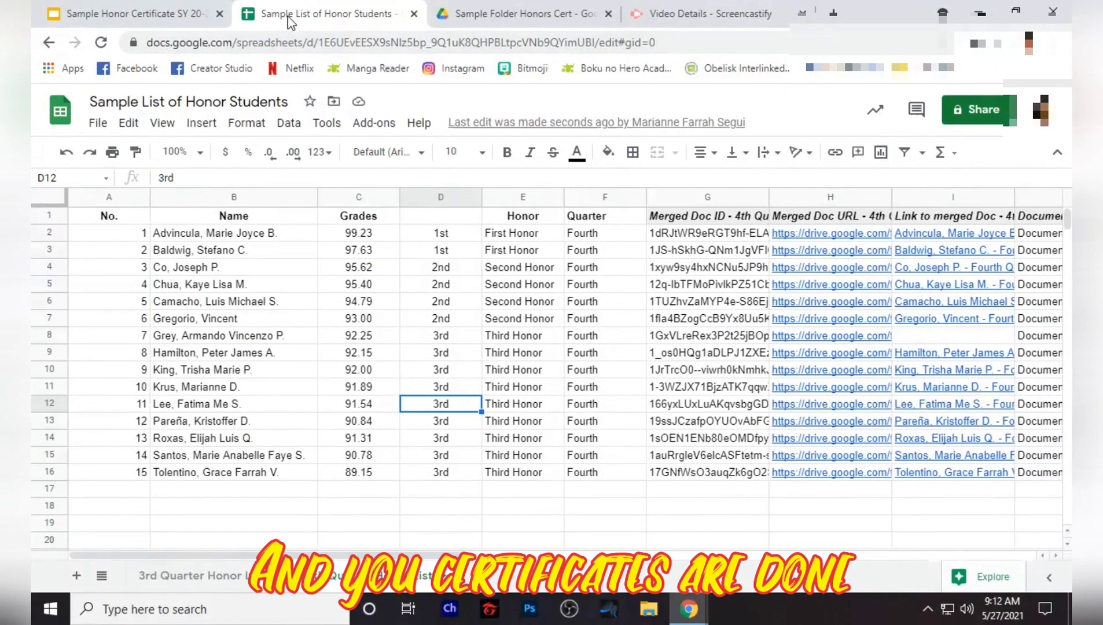
{"action": "left_click", "coordinate": [657, 270]}
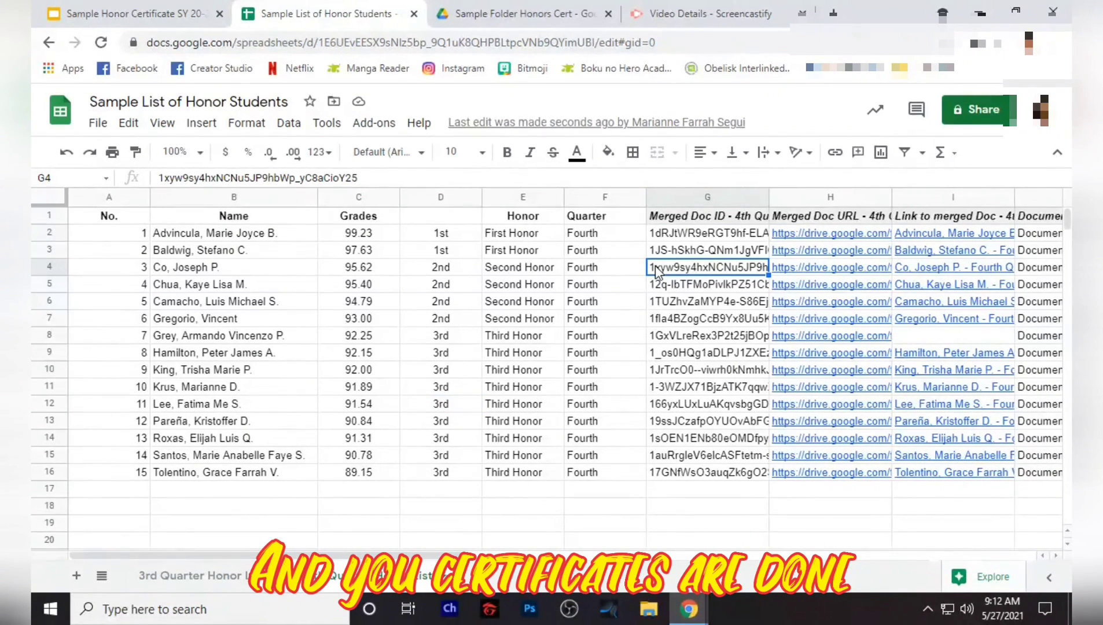
{"action": "key", "text": "Right"}
{"action": "key", "text": "Right"}
{"action": "left_click", "coordinate": [846, 266]}
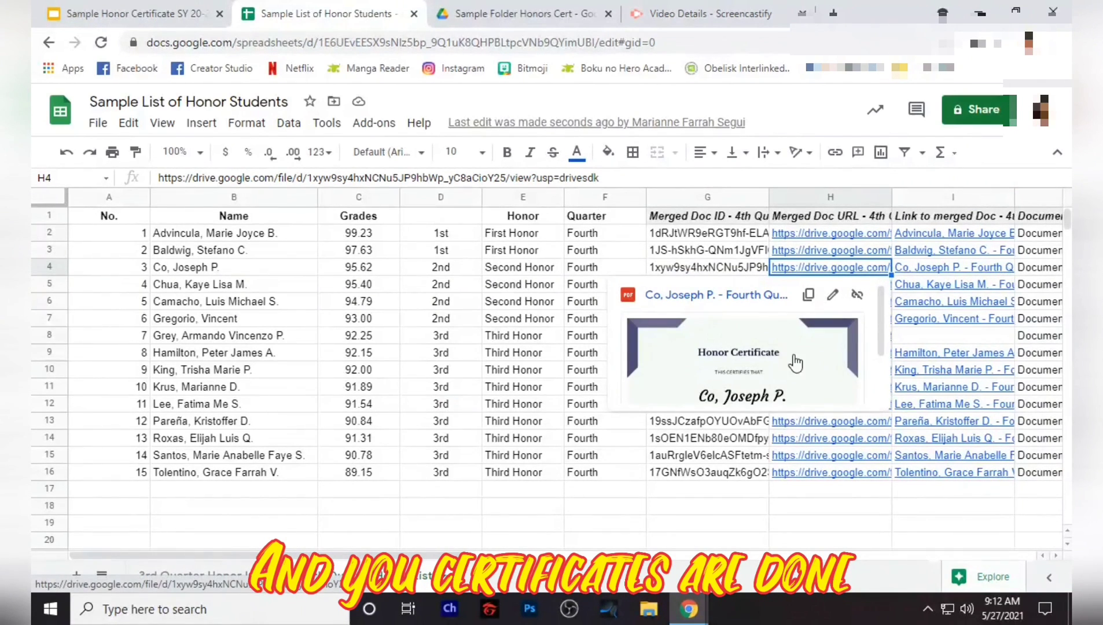
{"action": "scroll", "coordinate": [774, 350], "scroll_direction": "down", "scroll_amount": 2}
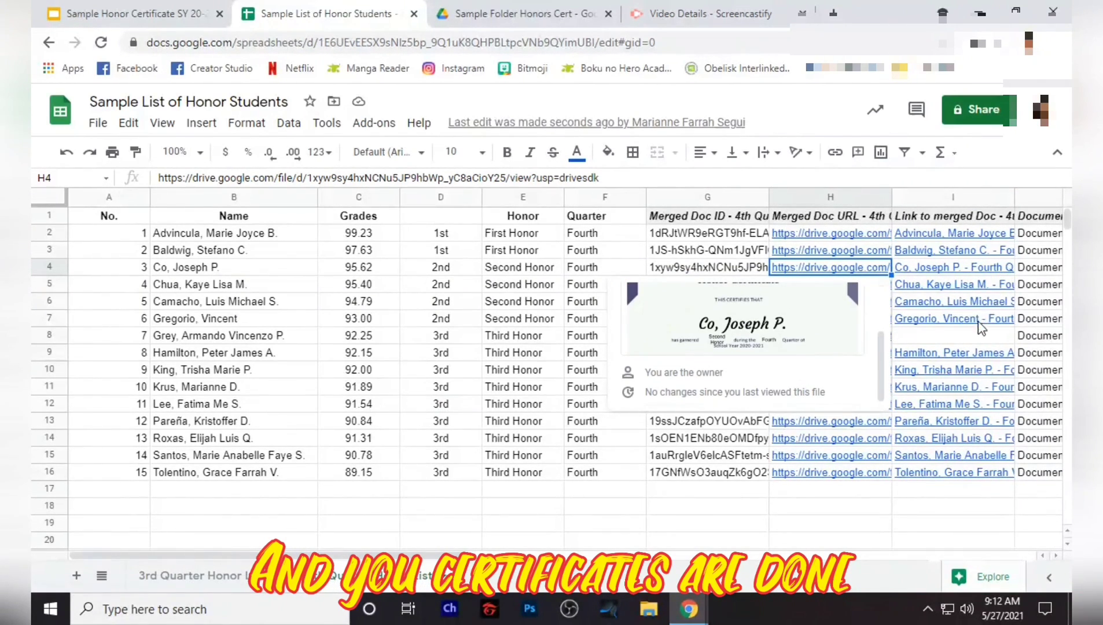
{"action": "mouse_move", "coordinate": [935, 310]}
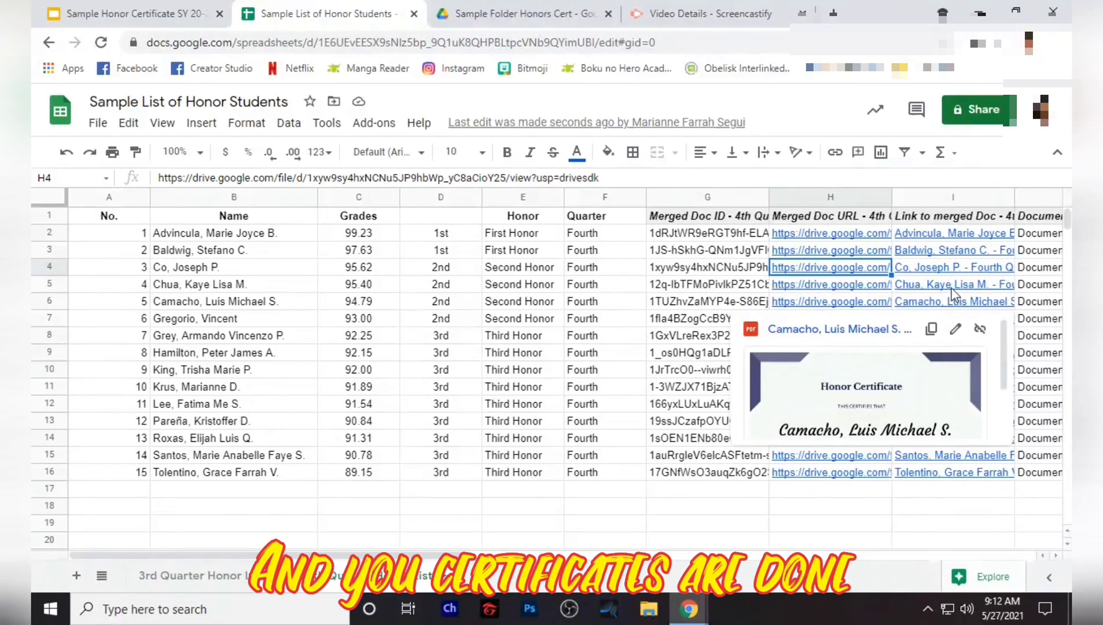
{"action": "left_click", "coordinate": [568, 15]}
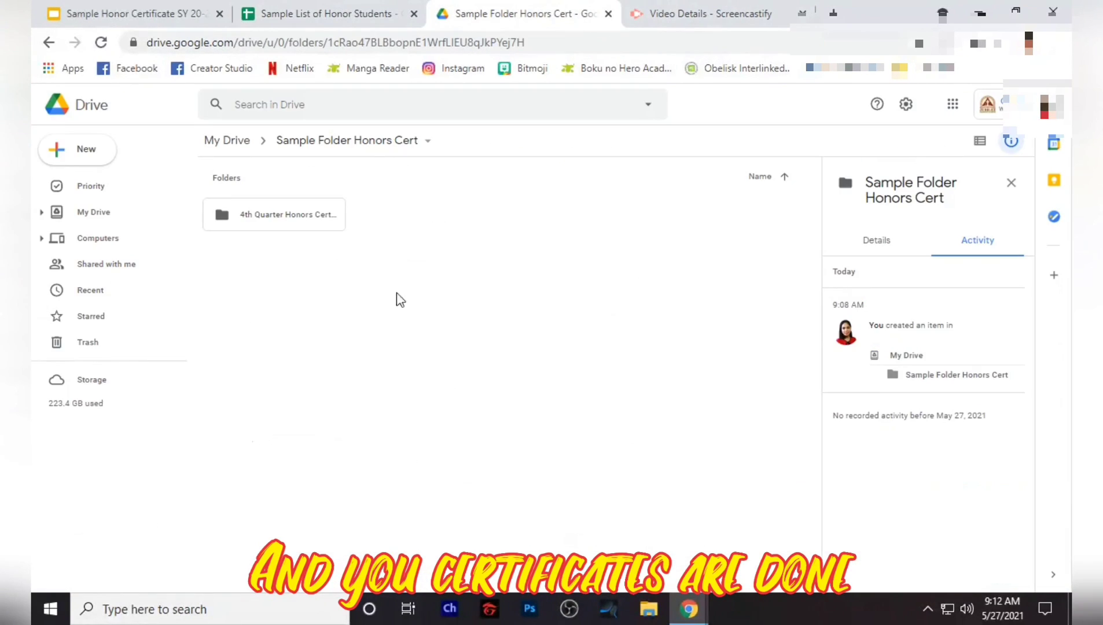
Step: Open the 4th Quarter Honors Cert Sample folder and check the first student's certificate PDF
{"action": "double_click", "coordinate": [299, 224]}
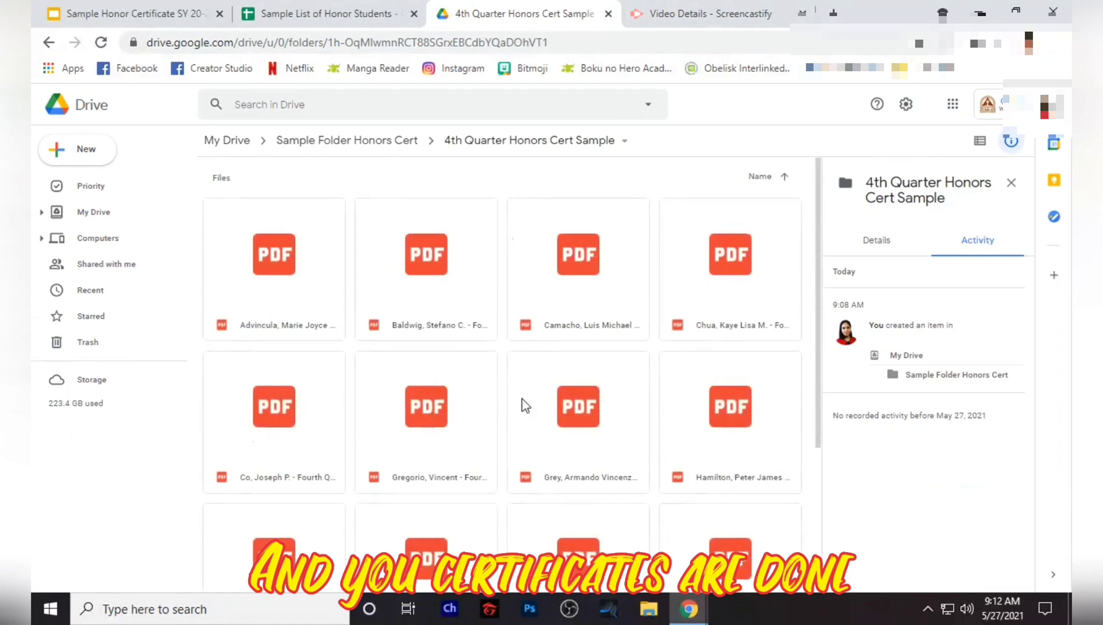
{"action": "double_click", "coordinate": [301, 268]}
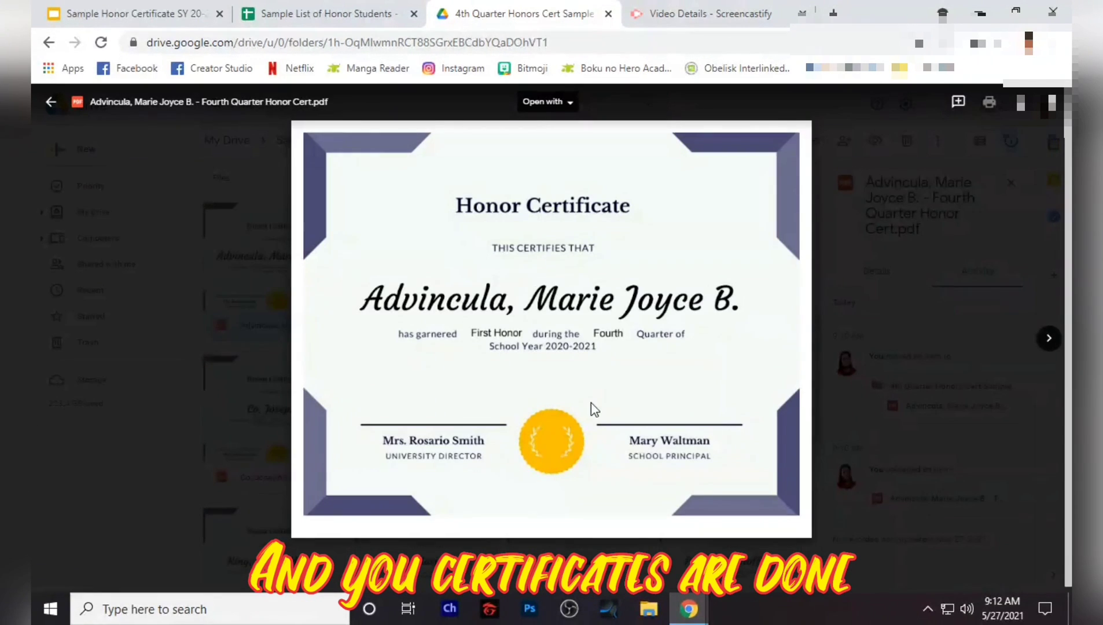
{"action": "left_click_drag", "start_coordinate": [367, 298], "coordinate": [748, 281]}
{"action": "left_click", "coordinate": [563, 352]}
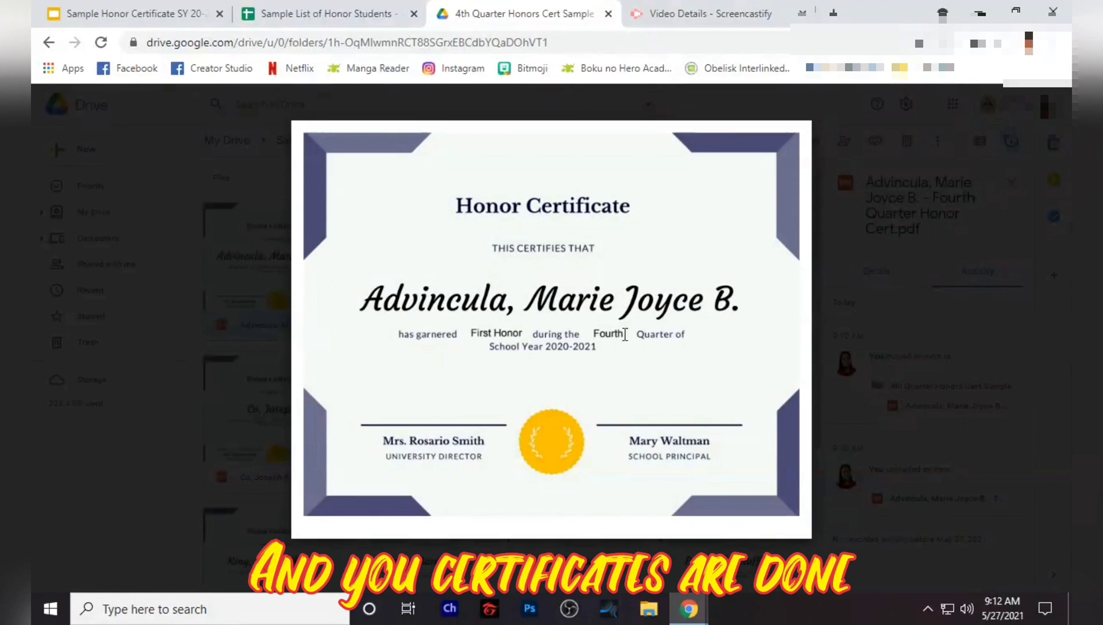
{"action": "left_click", "coordinate": [905, 345]}
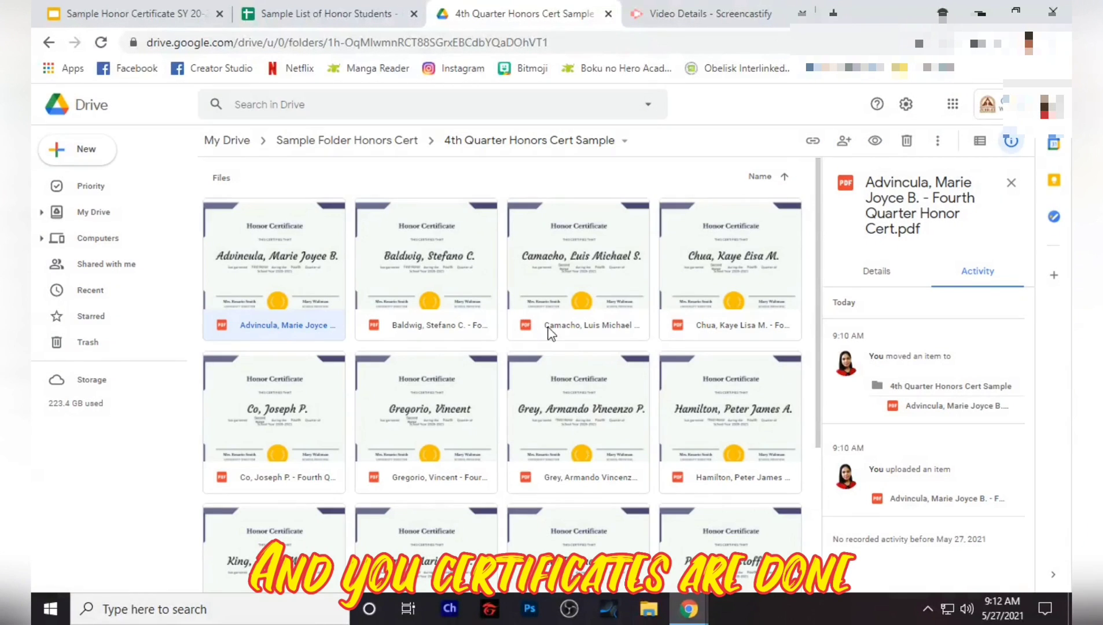
Step: Page through several more students' certificate PDFs, then open a new tab
{"action": "double_click", "coordinate": [594, 427]}
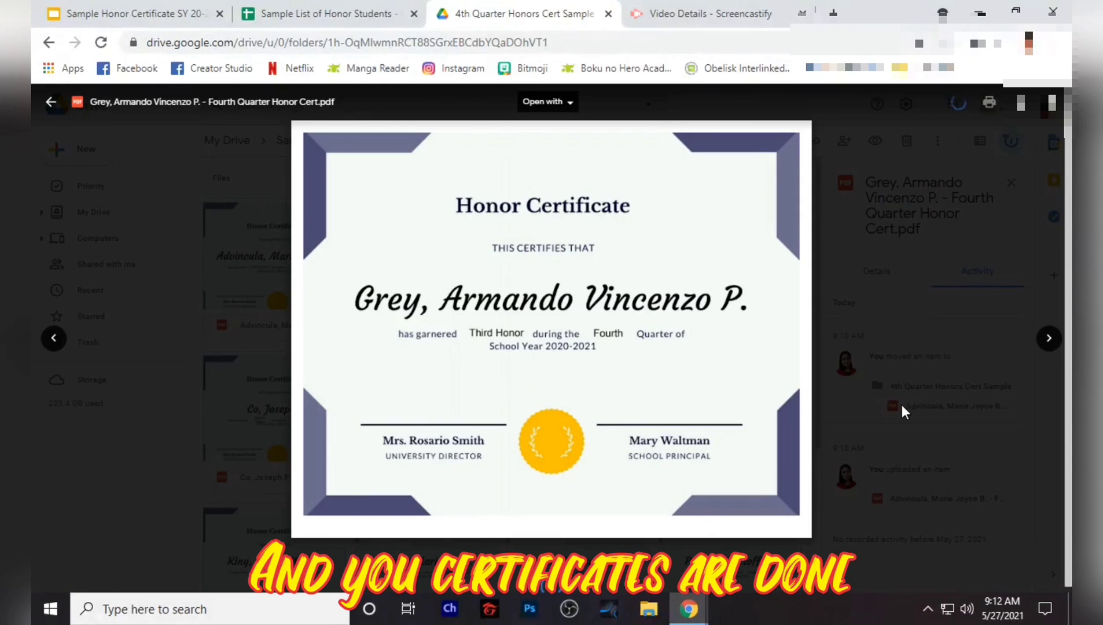
{"action": "left_click", "coordinate": [1047, 340]}
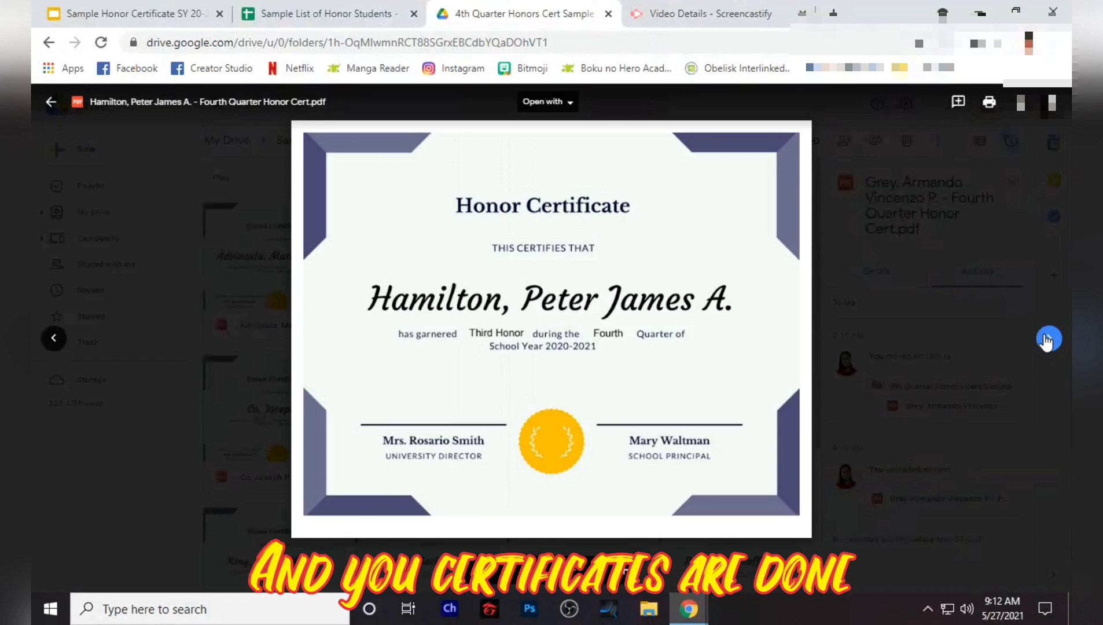
{"action": "left_click", "coordinate": [1048, 339]}
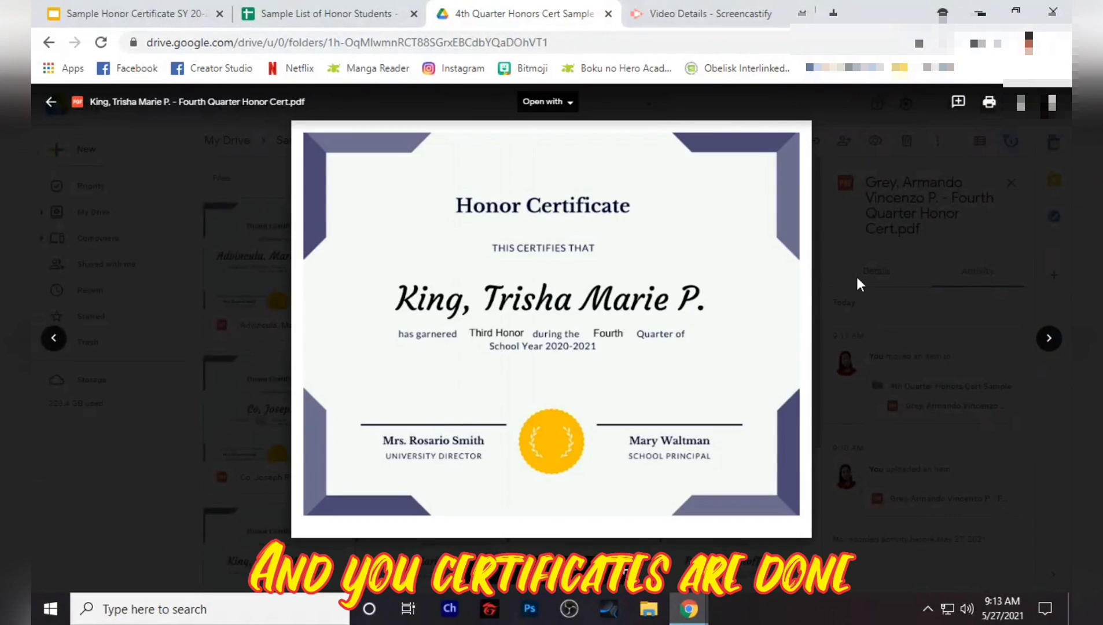
{"action": "key", "text": "Escape"}
{"action": "double_click", "coordinate": [737, 263]}
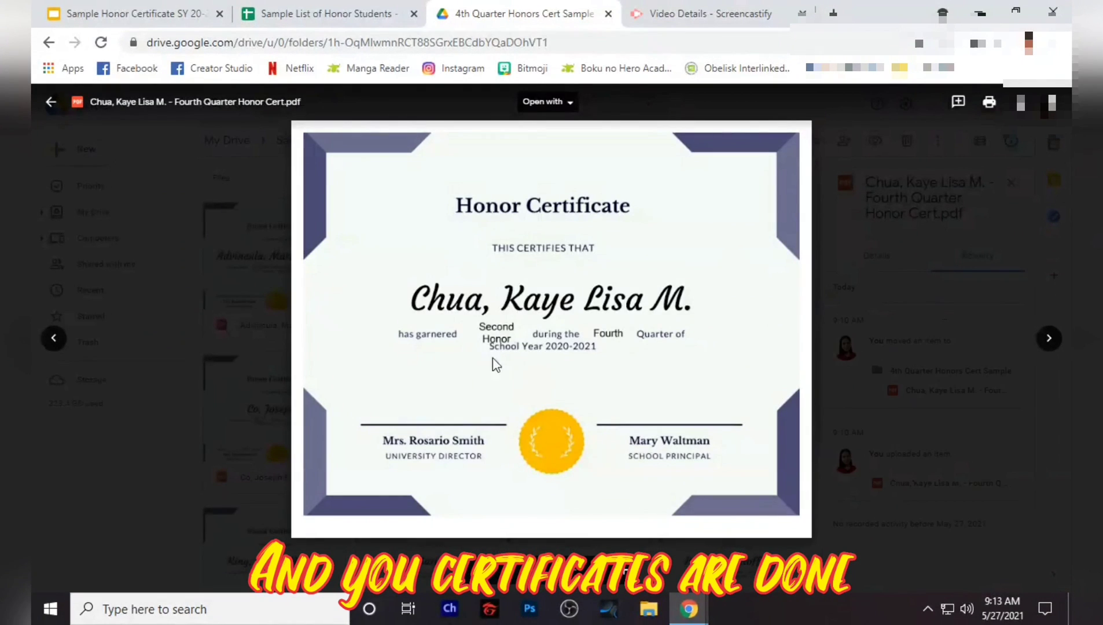
{"action": "key", "text": "ctrl+t"}
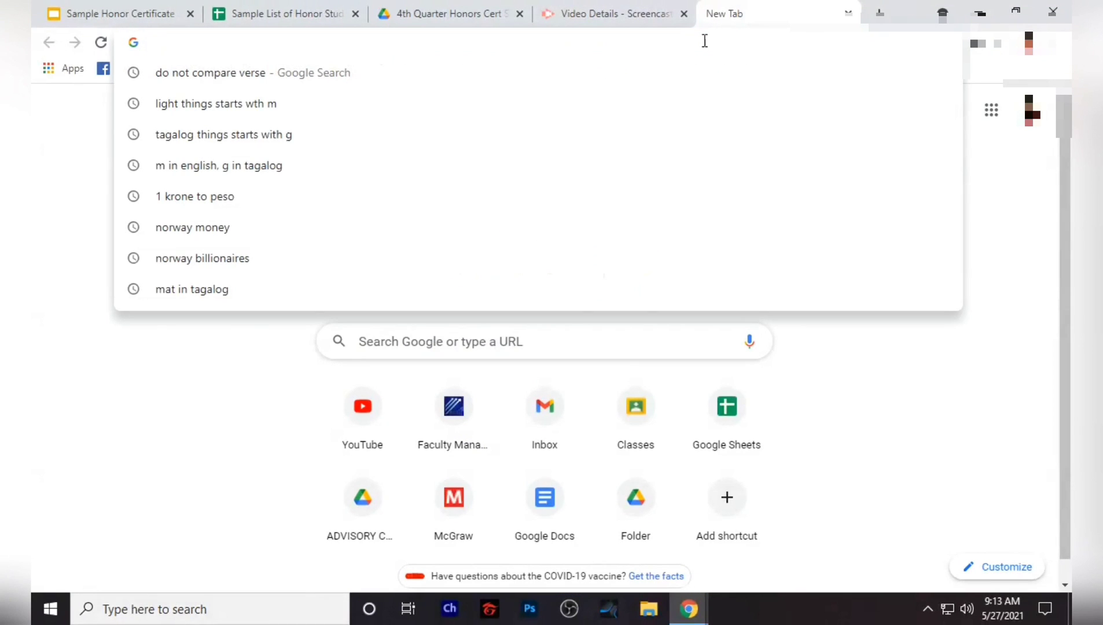
Step: Load canva.com, open the Purple Seal High School Diploma Certificate design and zoom in
{"action": "type", "text": "canva.com"}
{"action": "key", "text": "Return"}
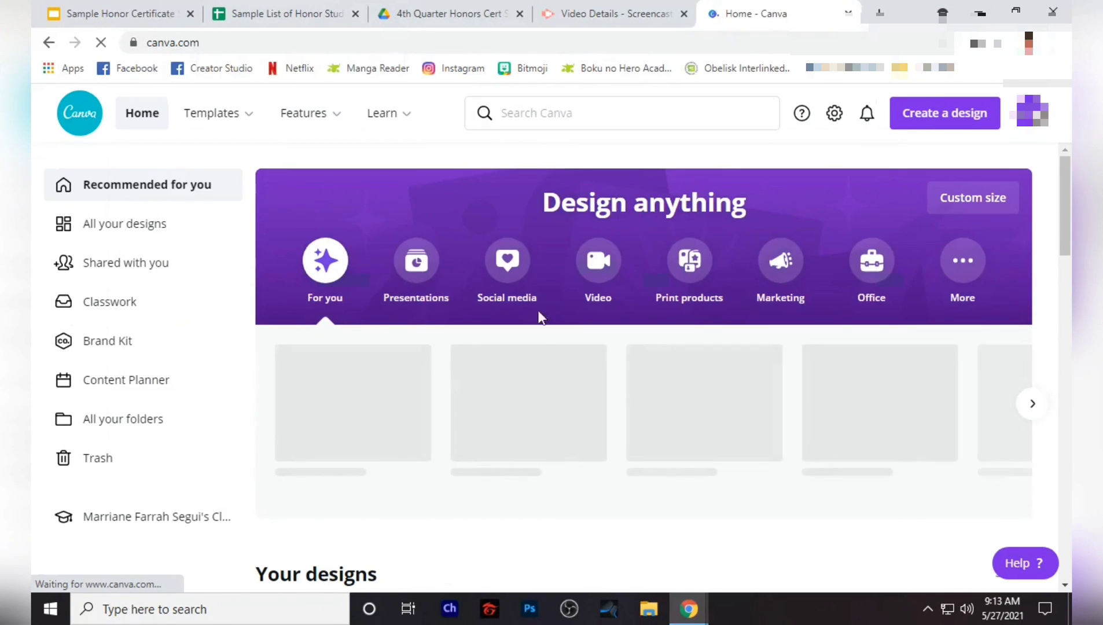
{"action": "left_click", "coordinate": [154, 226]}
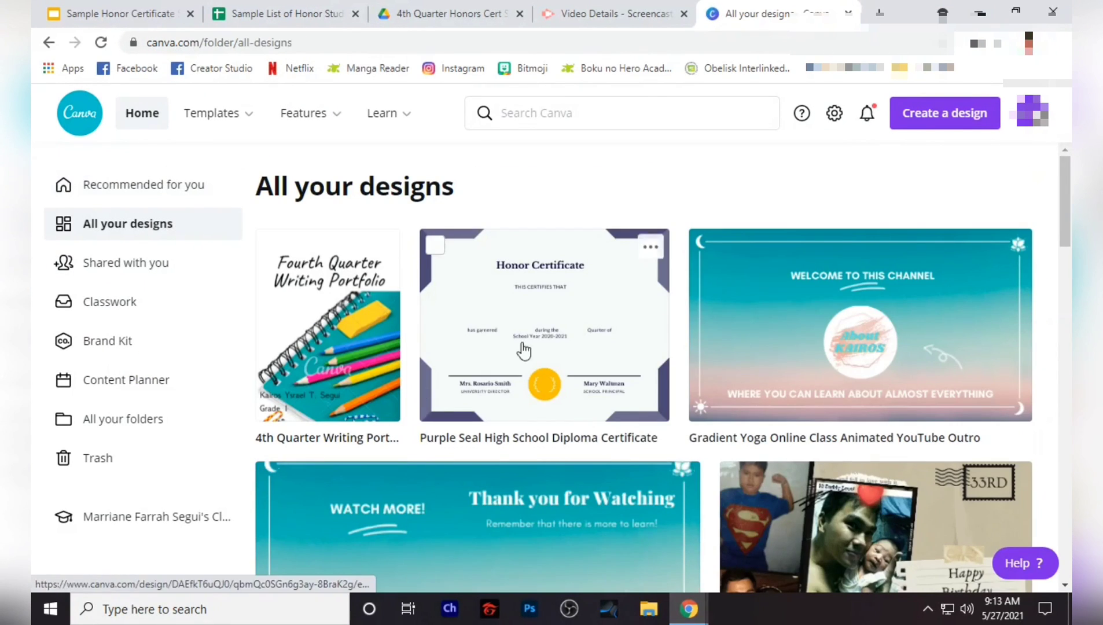
{"action": "left_click", "coordinate": [531, 335]}
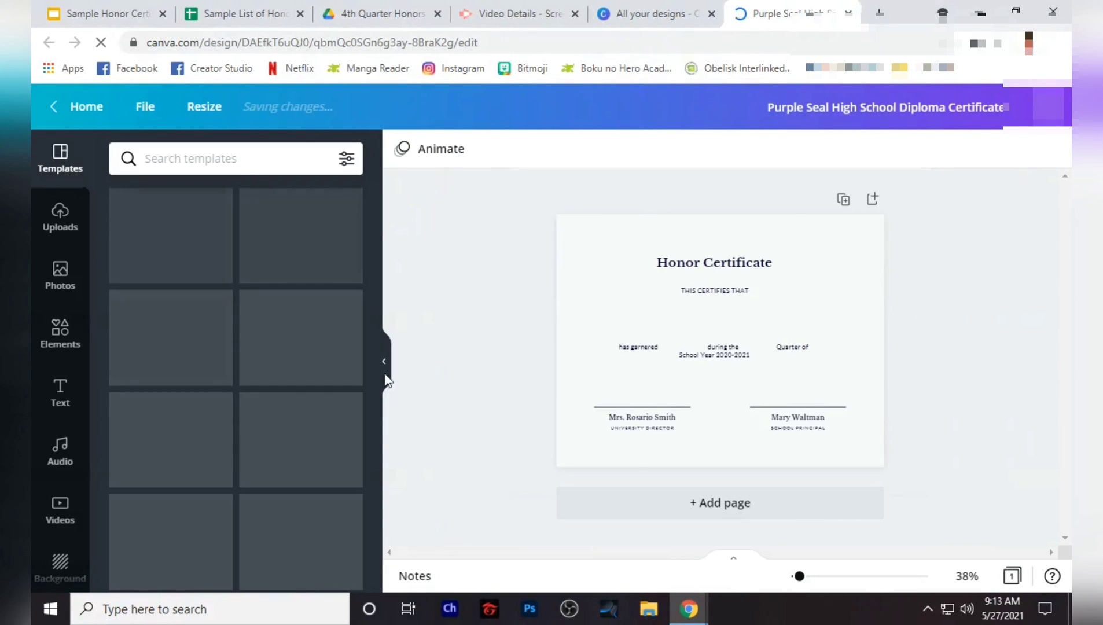
{"action": "left_click", "coordinate": [382, 367]}
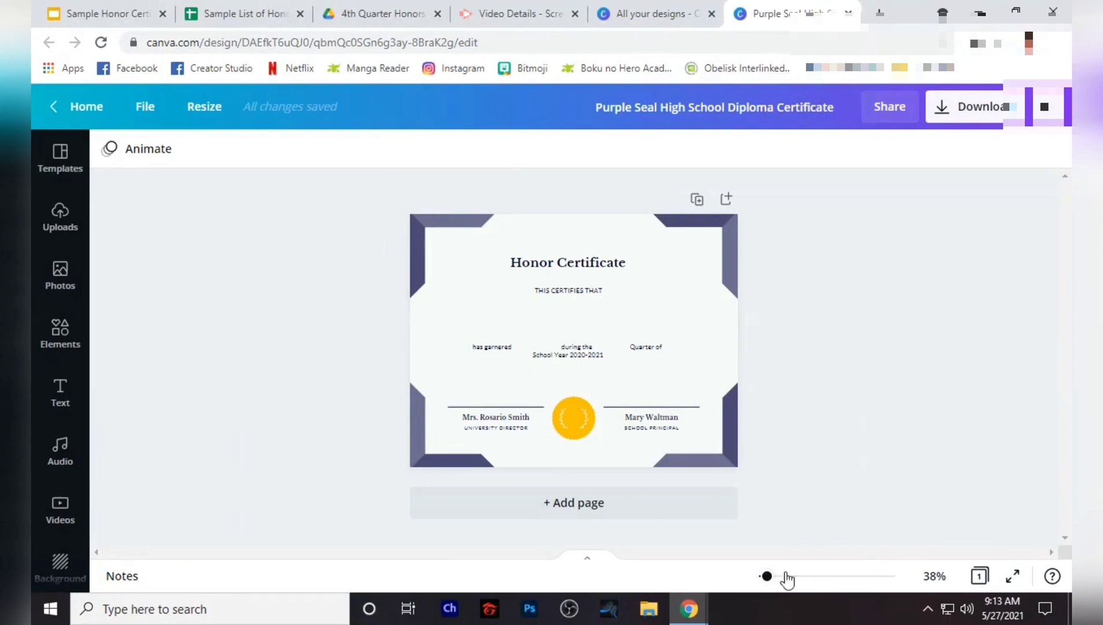
{"action": "left_click_drag", "start_coordinate": [768, 578], "coordinate": [778, 578]}
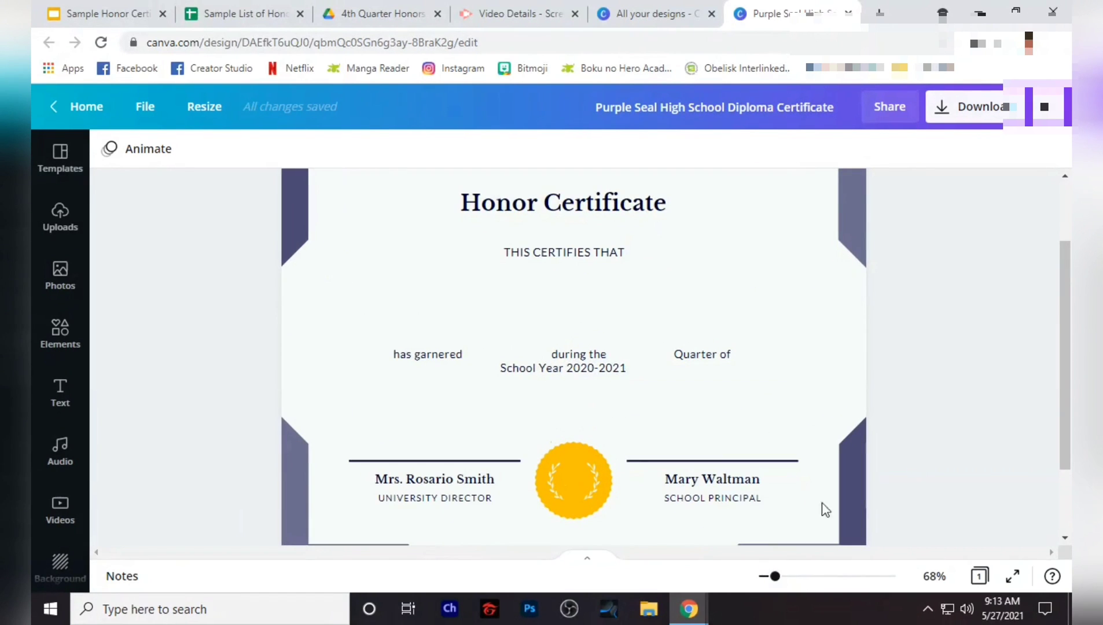
{"action": "left_click", "coordinate": [476, 357]}
Step: Type 'first / second / third / fourth' into the has garnered sentence and break the line after 'Quarter of'
{"action": "left_click", "coordinate": [474, 355]}
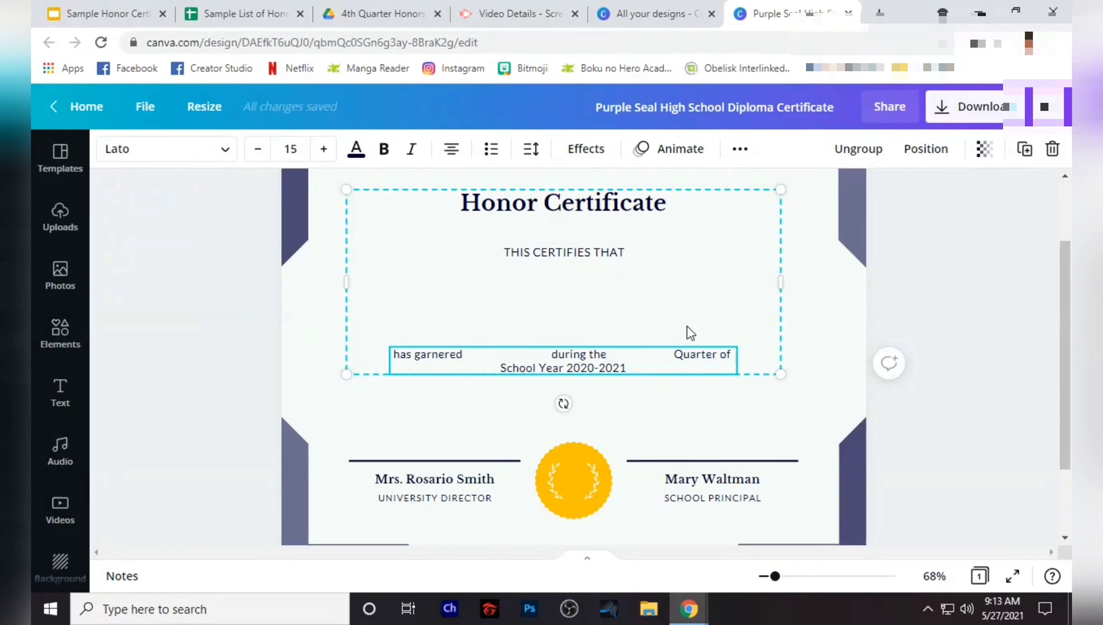
{"action": "type", "text": "first"}
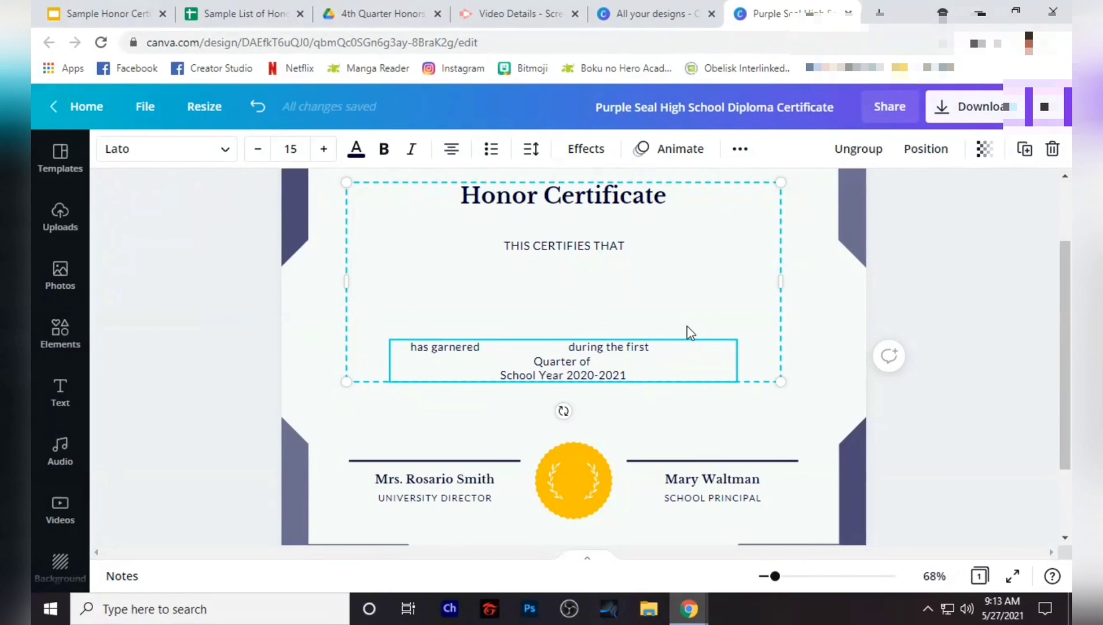
{"action": "type", "text": " / second"}
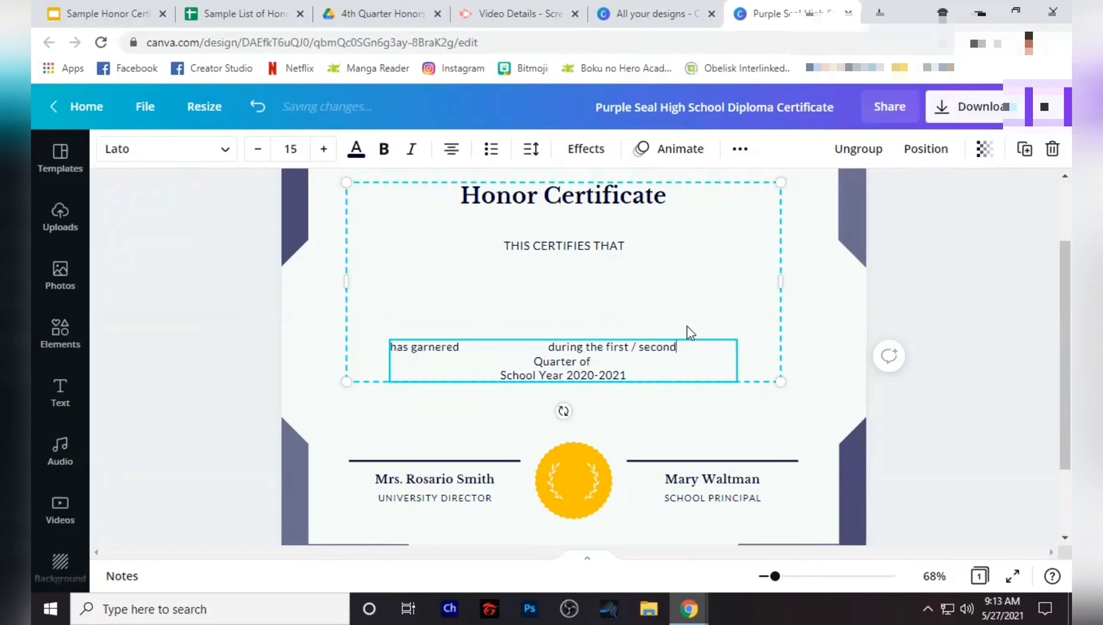
{"action": "type", "text": " / third / fourth"}
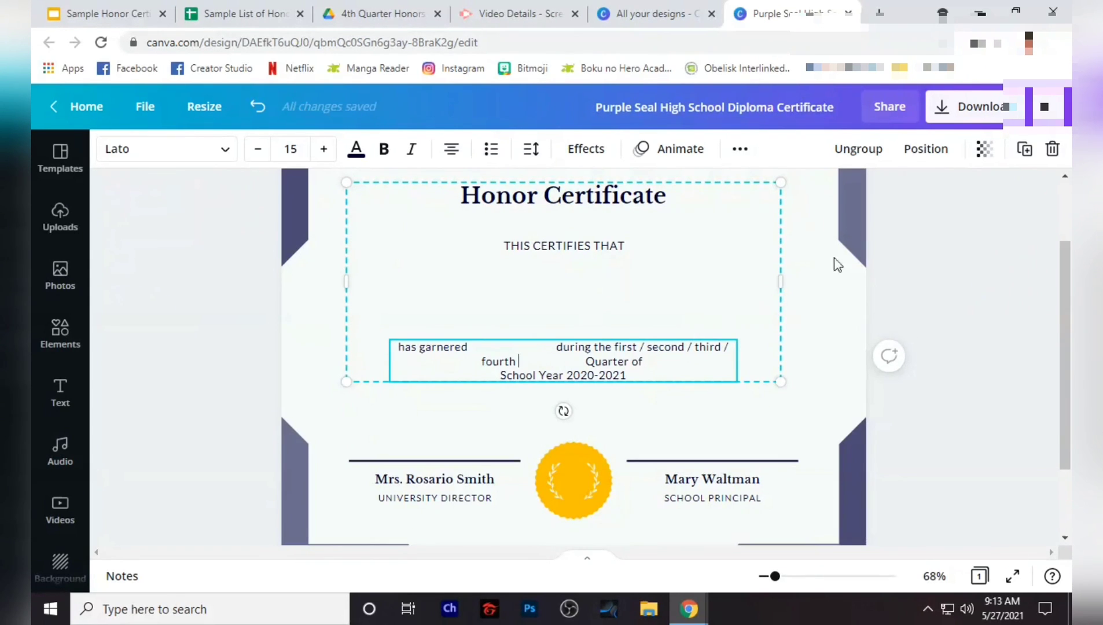
{"action": "left_click", "coordinate": [788, 191]}
{"action": "left_click", "coordinate": [784, 352]}
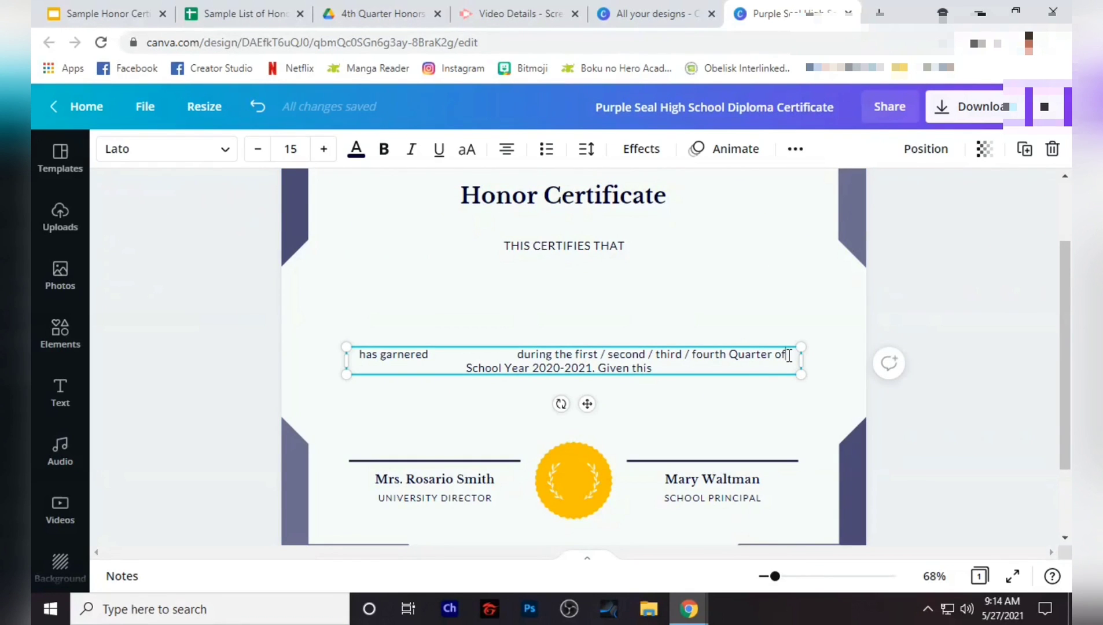
{"action": "left_click", "coordinate": [788, 354]}
{"action": "key", "text": "Return"}
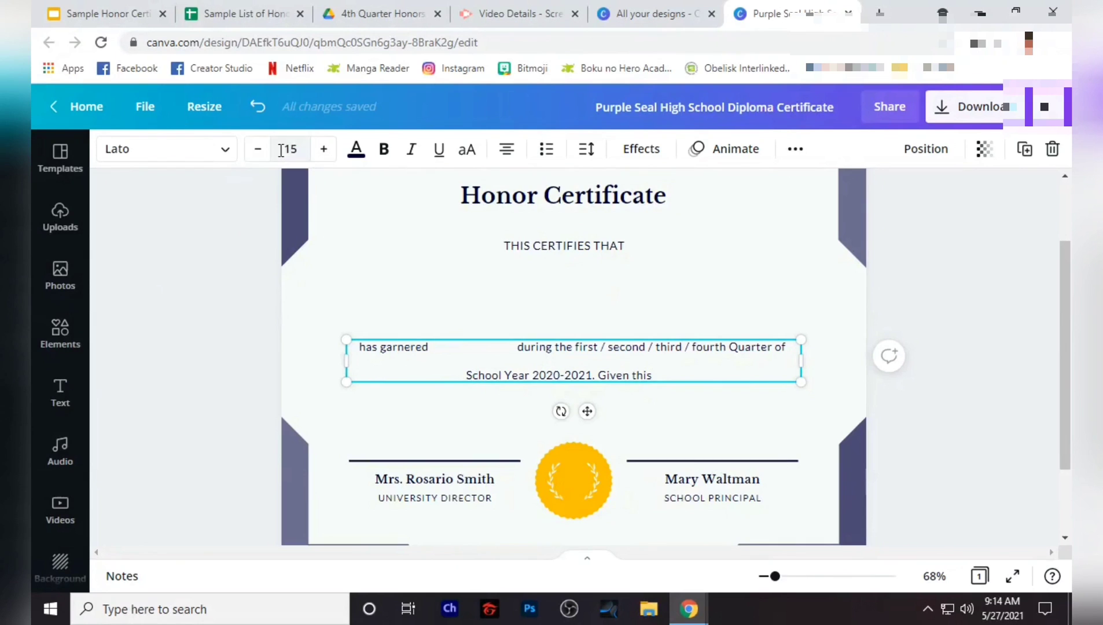
Step: Shrink the blank line's font size to tighten spacing and finish editing the sentence
{"action": "left_click", "coordinate": [265, 153]}
{"action": "left_click", "coordinate": [265, 153]}
{"action": "left_click", "coordinate": [266, 153]}
{"action": "left_click", "coordinate": [266, 153]}
{"action": "left_click", "coordinate": [266, 153]}
{"action": "left_click", "coordinate": [265, 153]}
{"action": "left_click", "coordinate": [266, 154]}
{"action": "left_click", "coordinate": [266, 154]}
{"action": "left_click", "coordinate": [266, 154]}
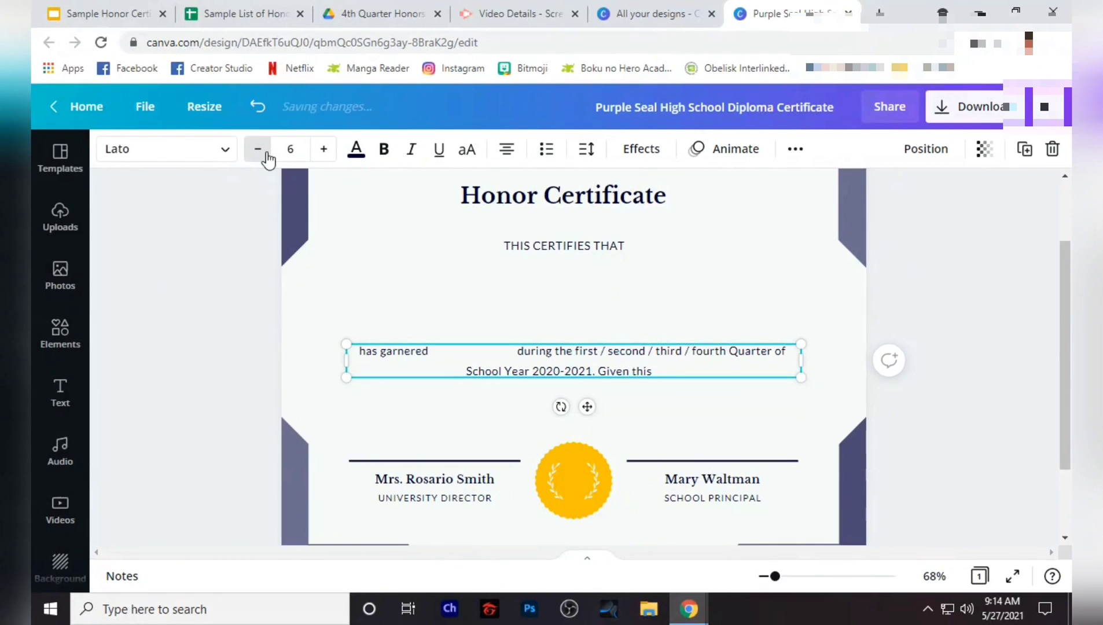
{"action": "left_click", "coordinate": [266, 154]}
{"action": "left_click", "coordinate": [267, 154]}
{"action": "left_click", "coordinate": [266, 154]}
{"action": "left_click", "coordinate": [266, 154]}
{"action": "left_click", "coordinate": [943, 280]}
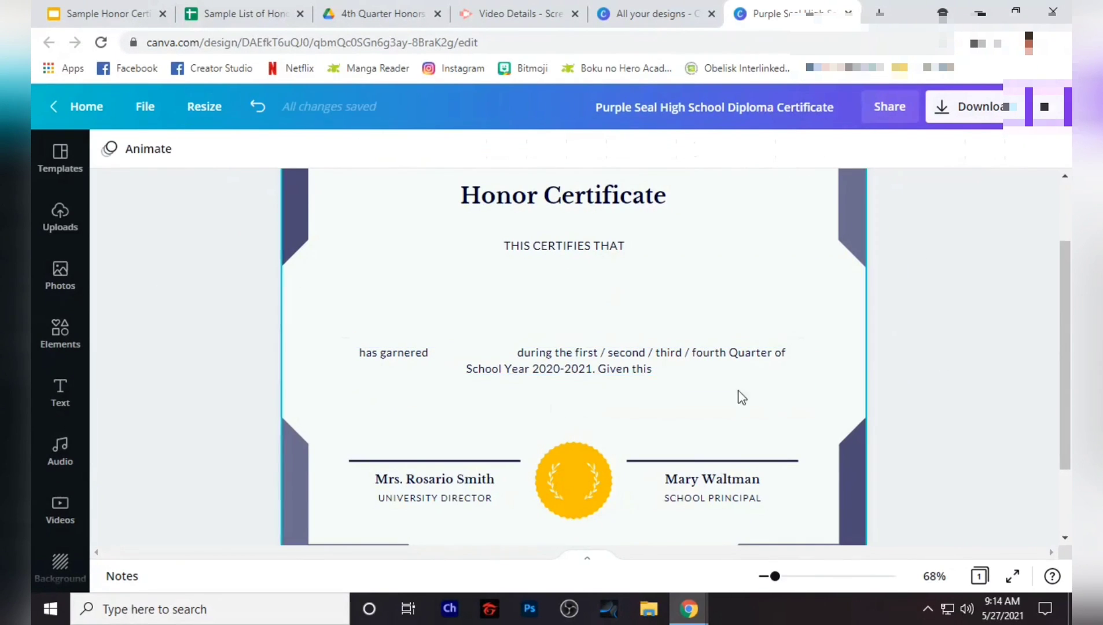
{"action": "left_click", "coordinate": [796, 368]}
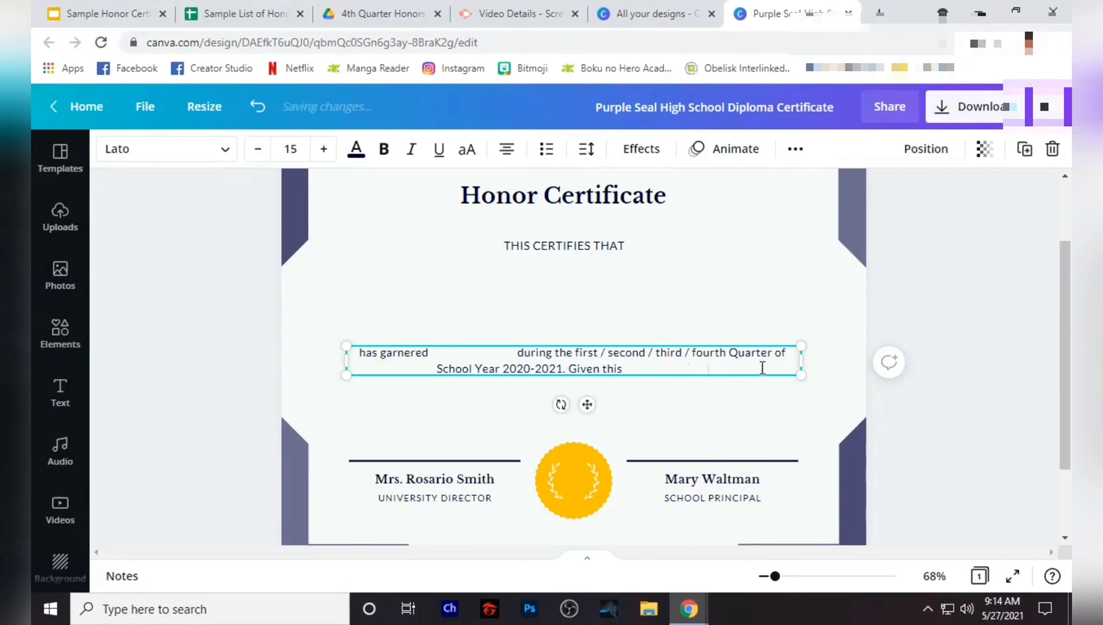
{"action": "left_click", "coordinate": [996, 343]}
{"action": "left_click", "coordinate": [701, 374]}
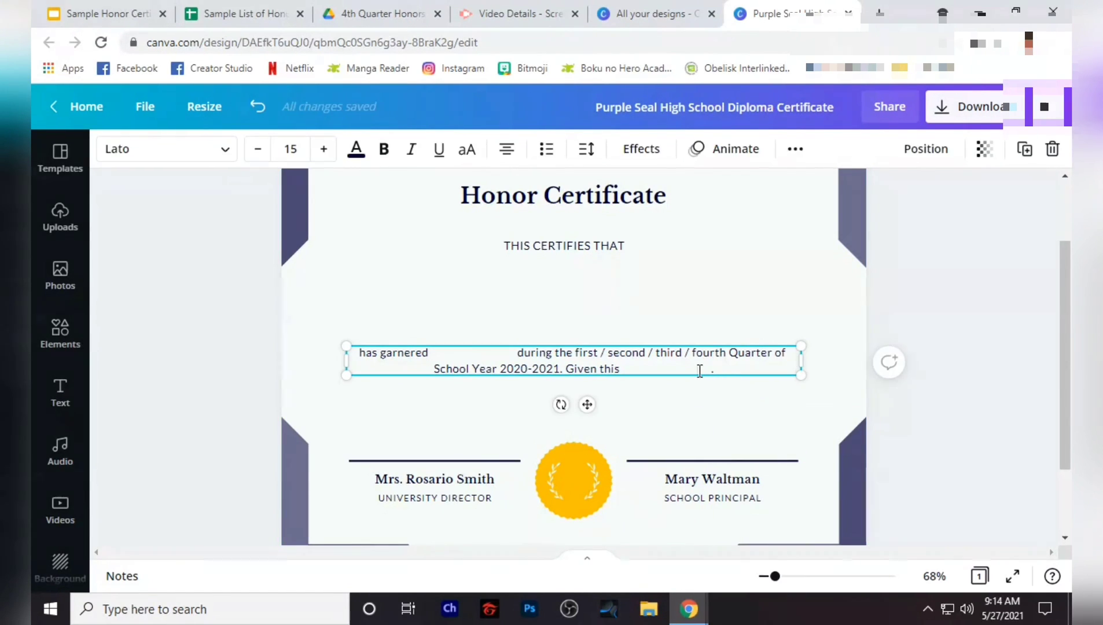
{"action": "left_click", "coordinate": [991, 434]}
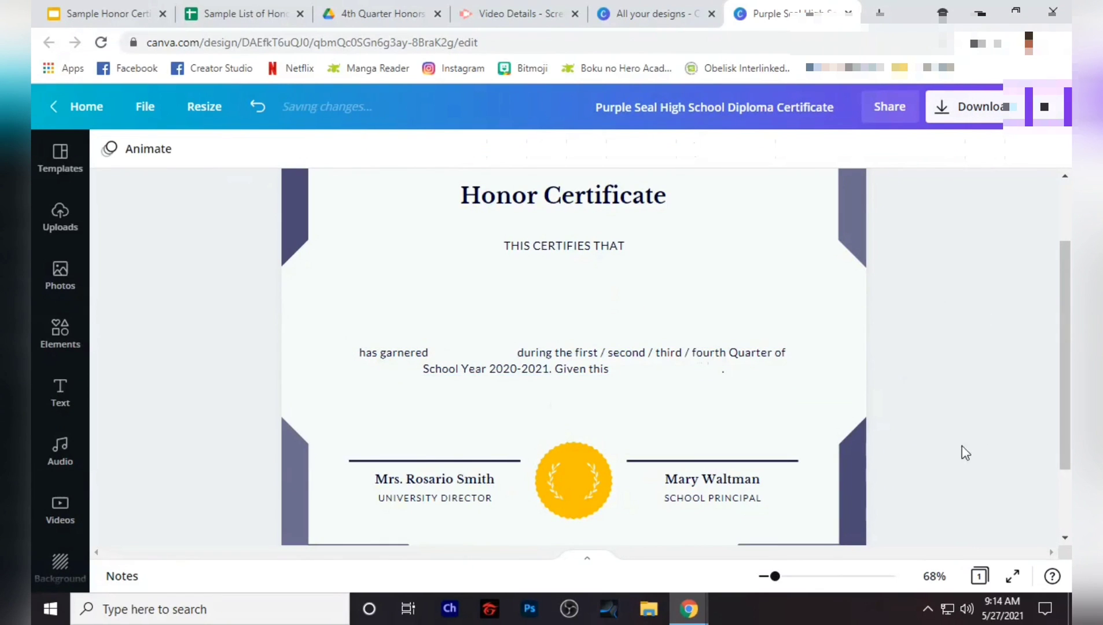
{"action": "scroll", "coordinate": [717, 450], "scroll_direction": "up", "scroll_amount": 2}
{"action": "scroll", "coordinate": [718, 449], "scroll_direction": "down", "scroll_amount": 4}
Step: Download the revised certificate as a PNG file
{"action": "left_click", "coordinate": [984, 111]}
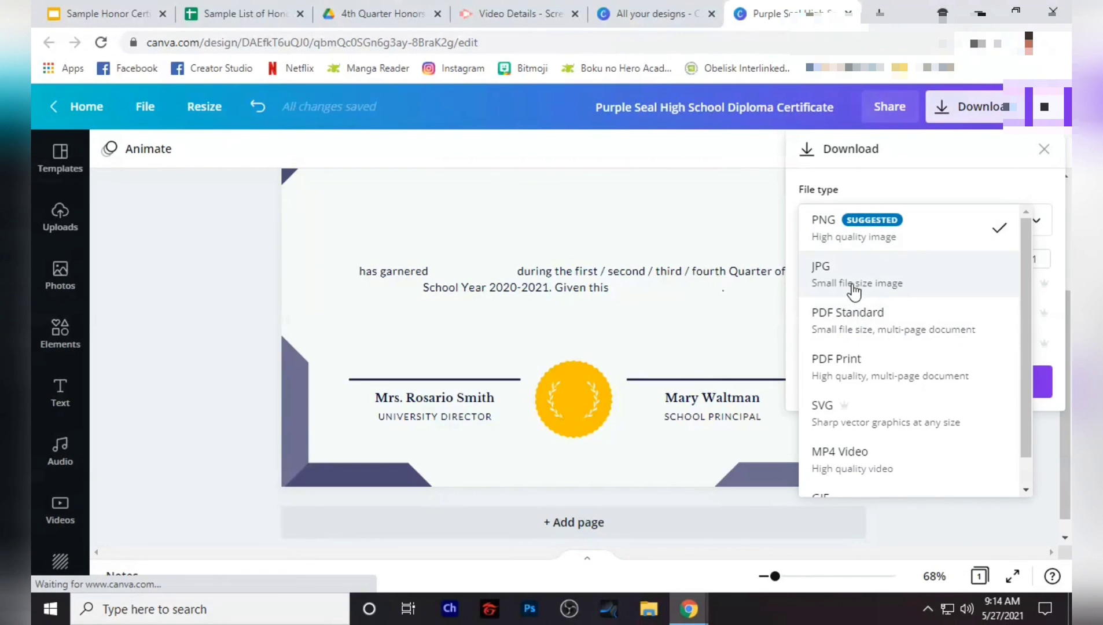
{"action": "left_click", "coordinate": [868, 237]}
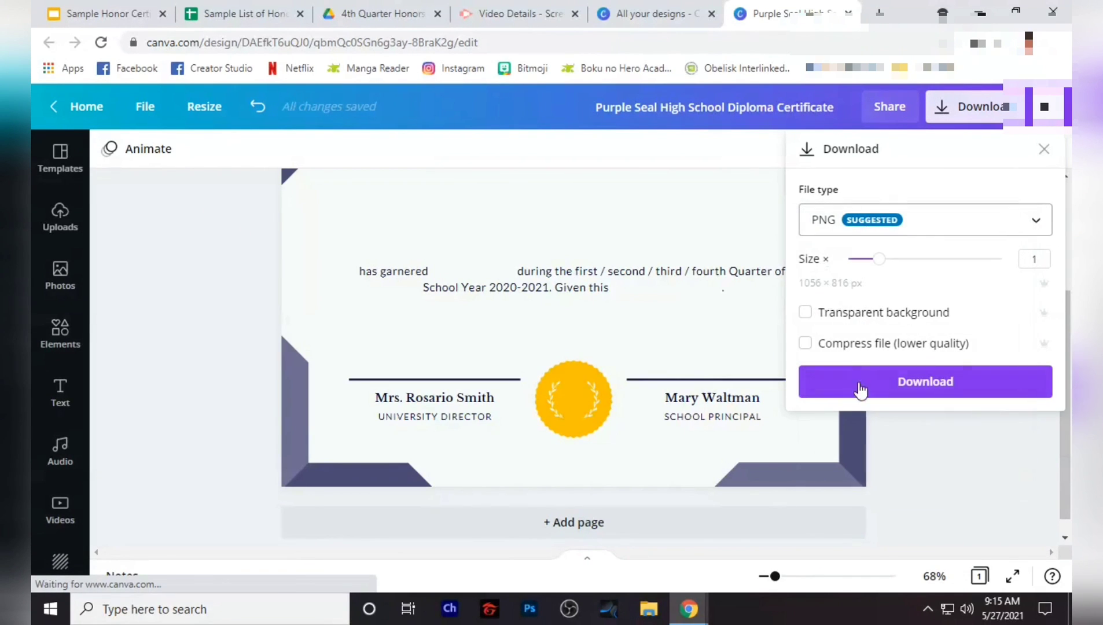
{"action": "left_click", "coordinate": [859, 382]}
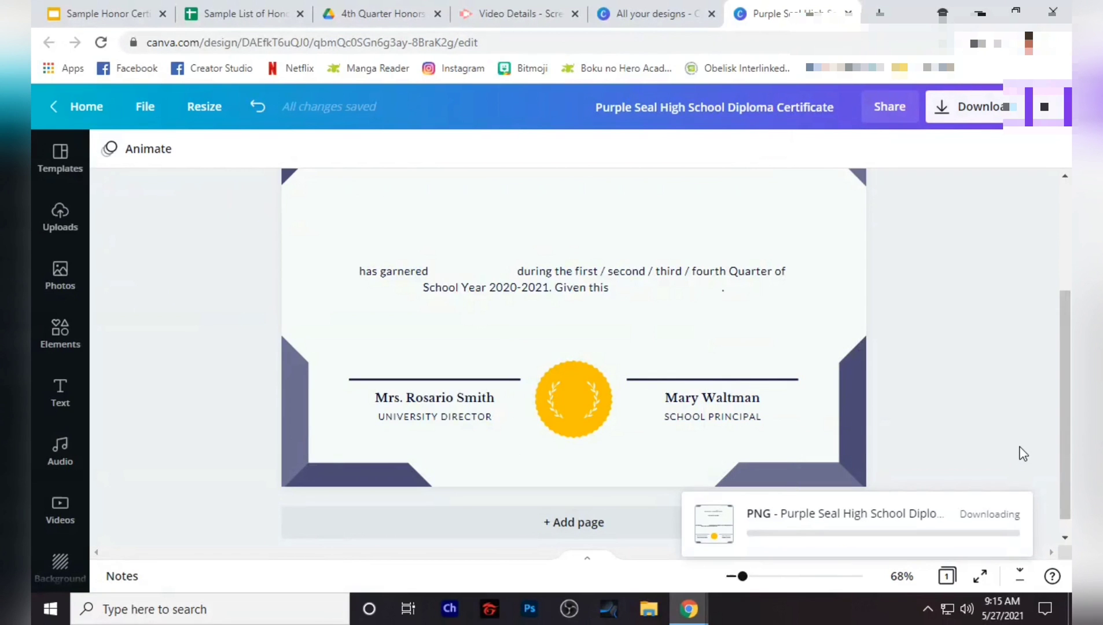